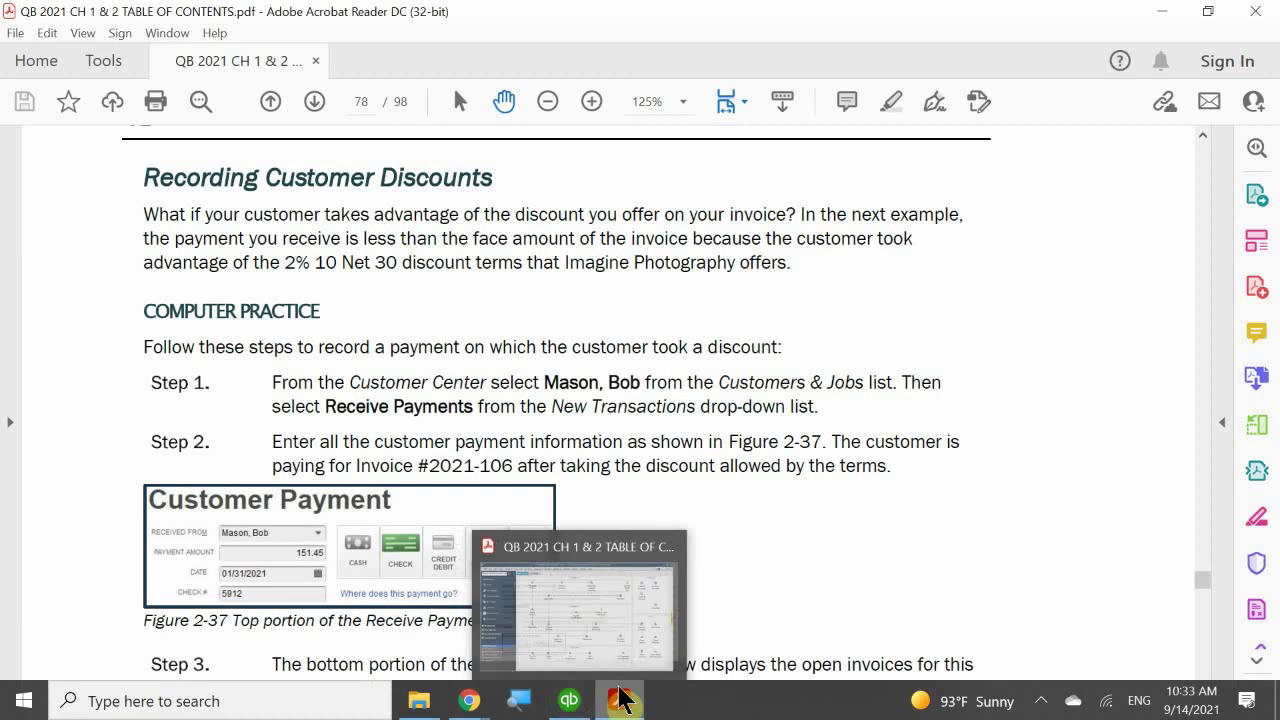
# Switch to QuickBooks, open Receive Payments, and select the exercise's customer as the payer.
pyautogui.moveTo(583, 703)
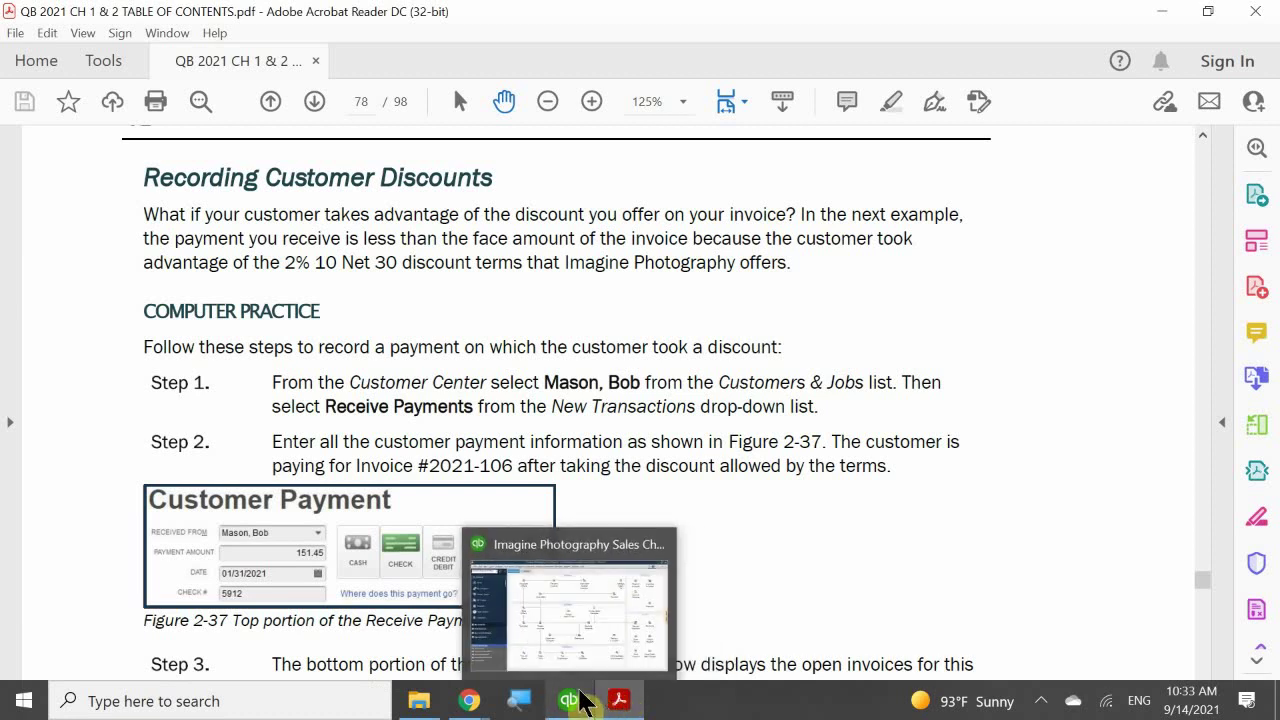
pyautogui.click(590, 630)
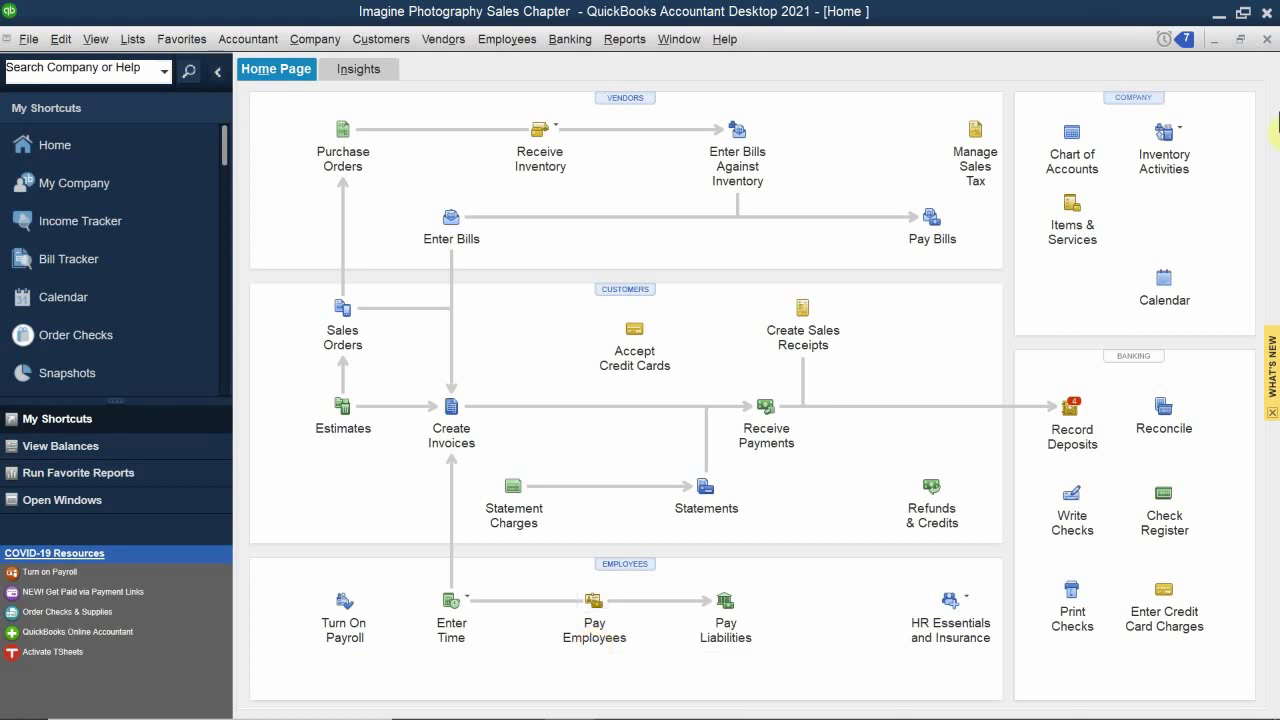
pyautogui.click(760, 420)
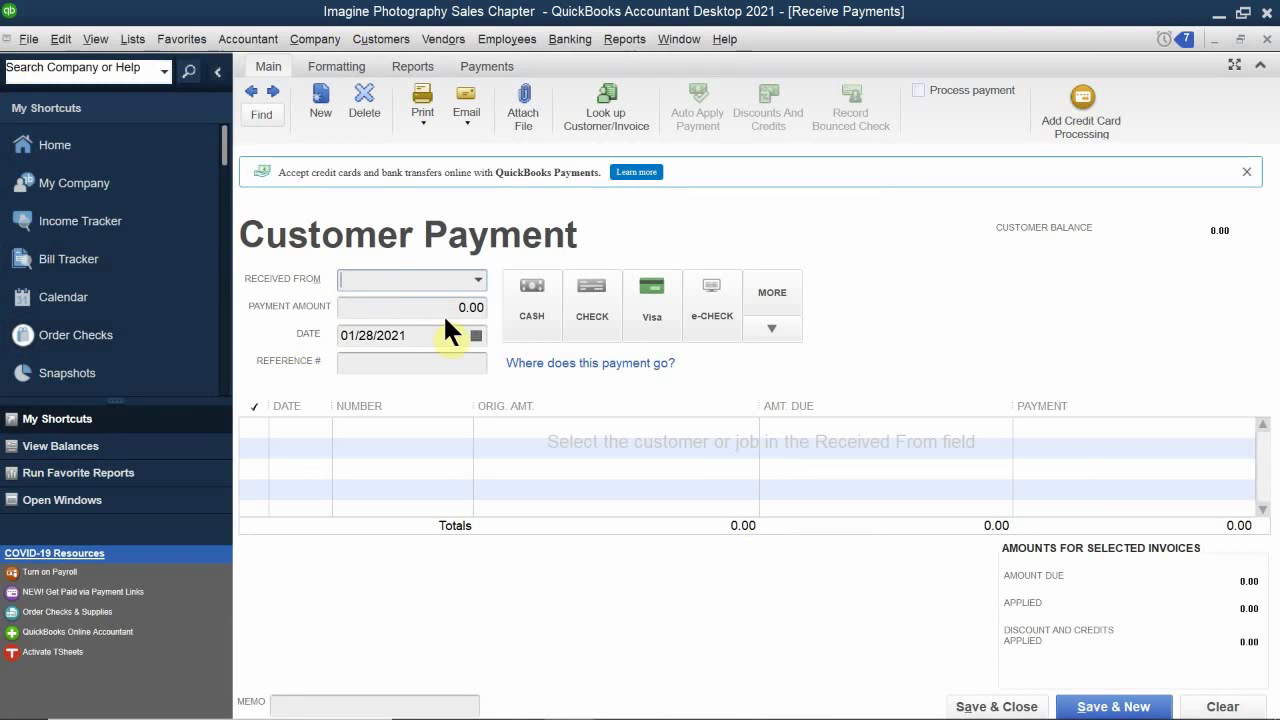
pyautogui.write('Mason, Bob')
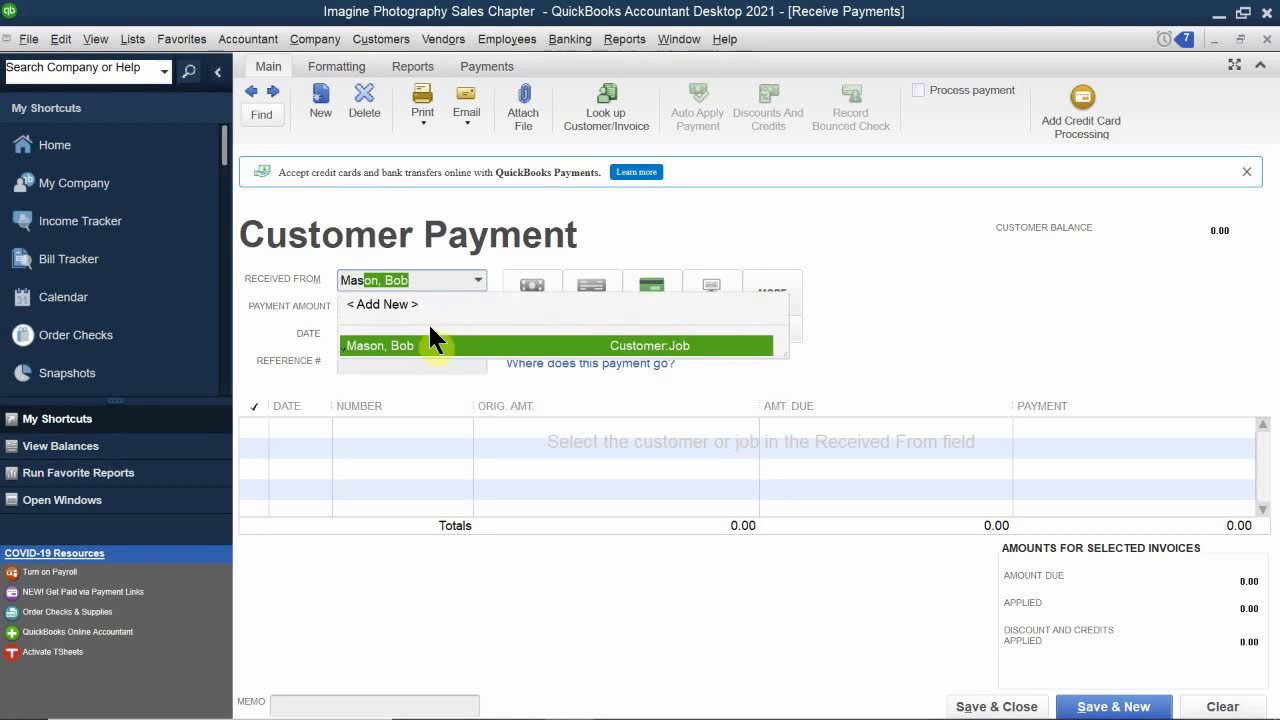
pyautogui.click(396, 344)
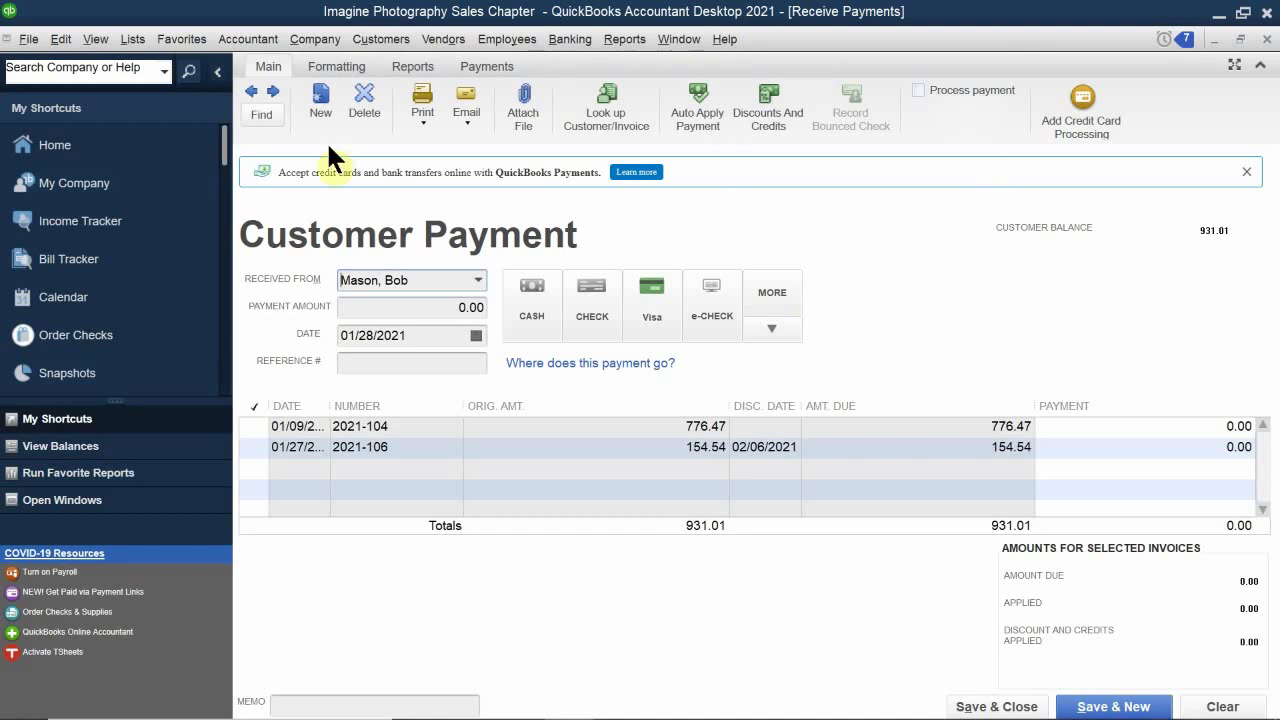
# Set the payment date to 01/31/2021, the amount to 151.45, and the reference number to 5912.
pyautogui.click(475, 334)
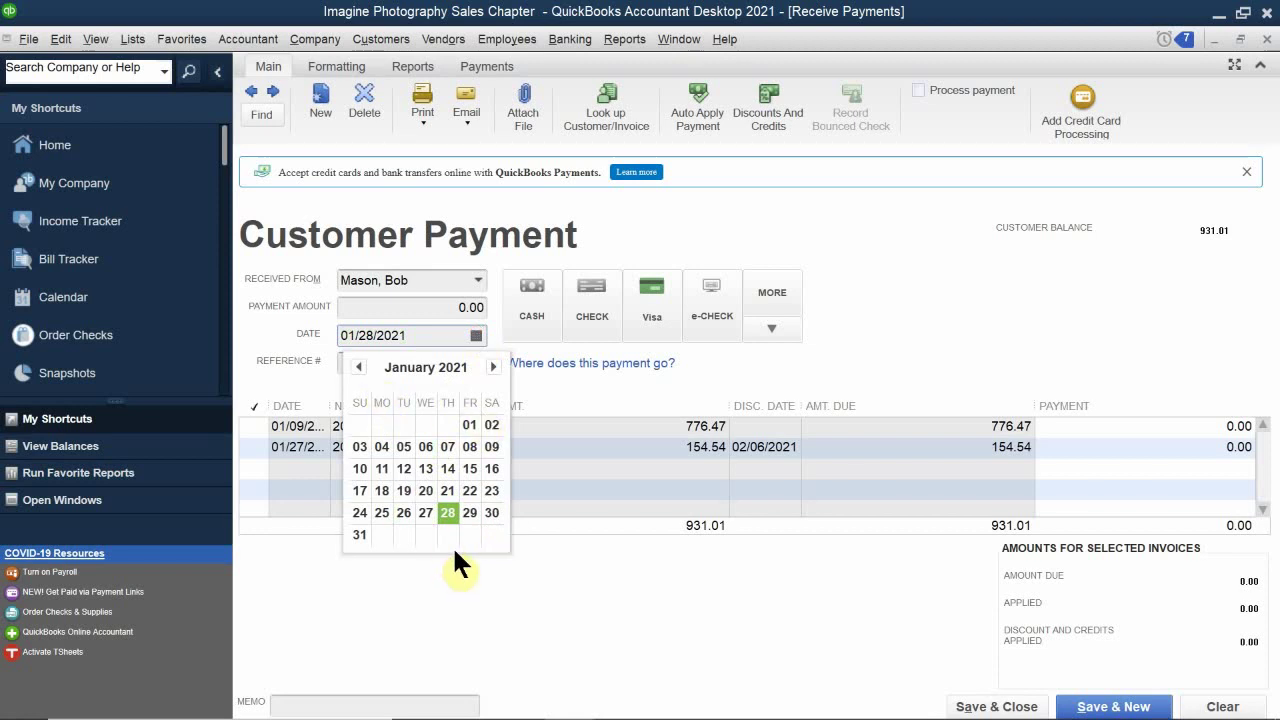
pyautogui.click(361, 536)
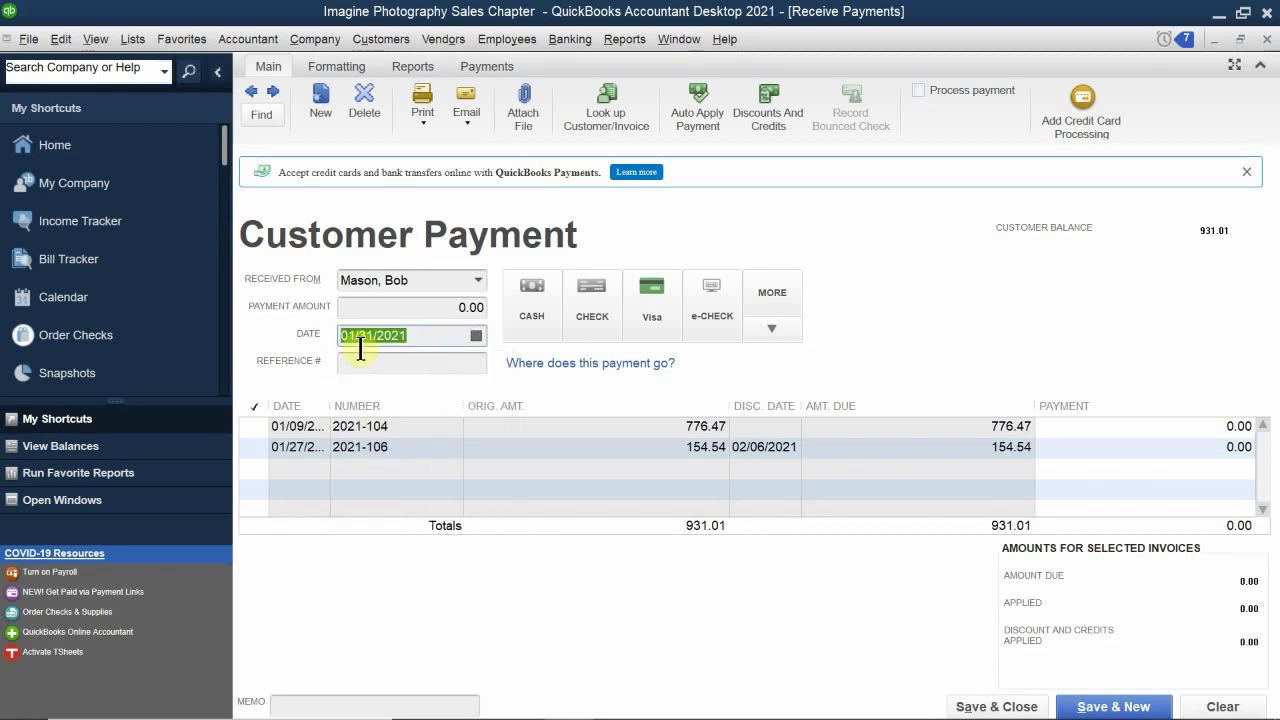
pyautogui.click(395, 307)
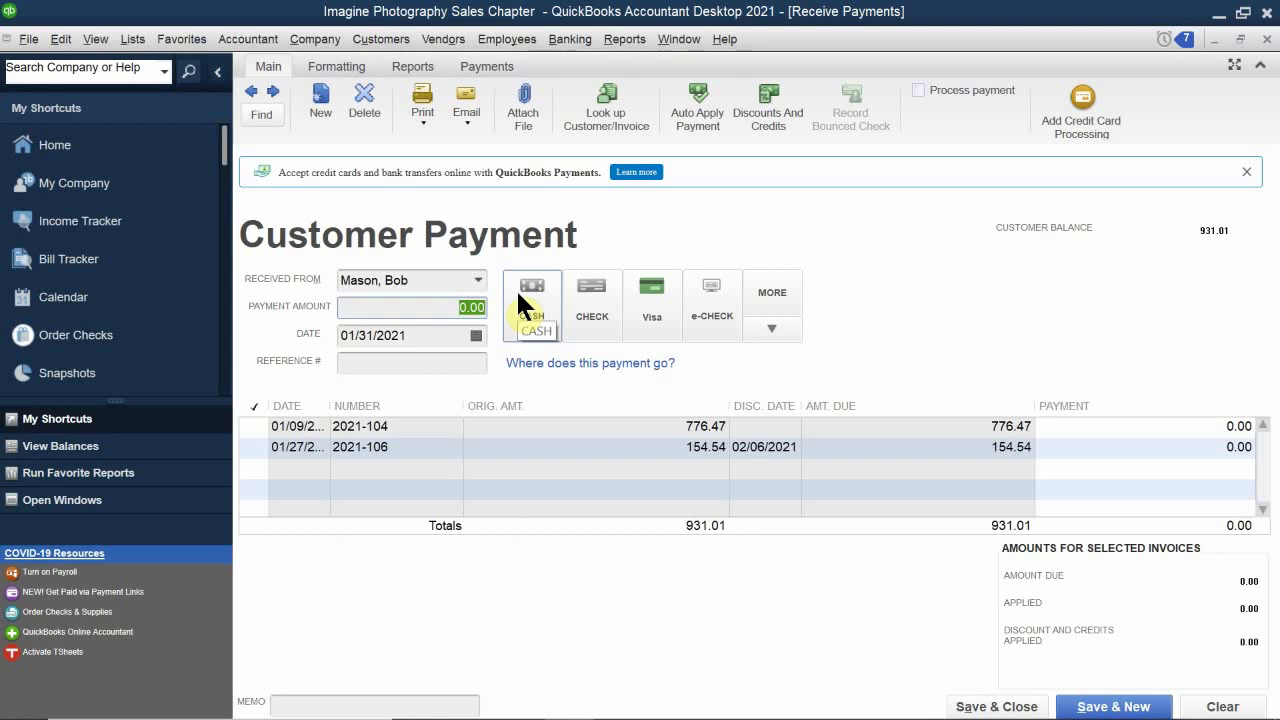
pyautogui.write('1')
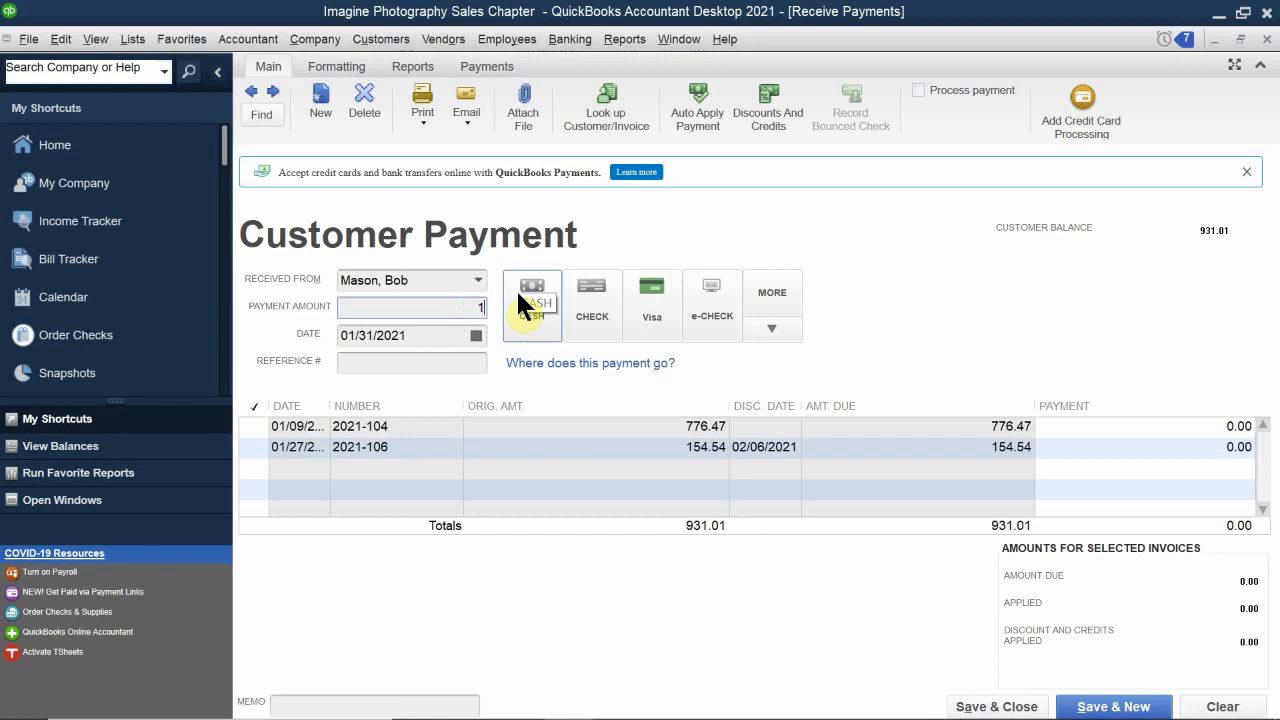
pyautogui.write('51.45')
pyautogui.click(448, 363)
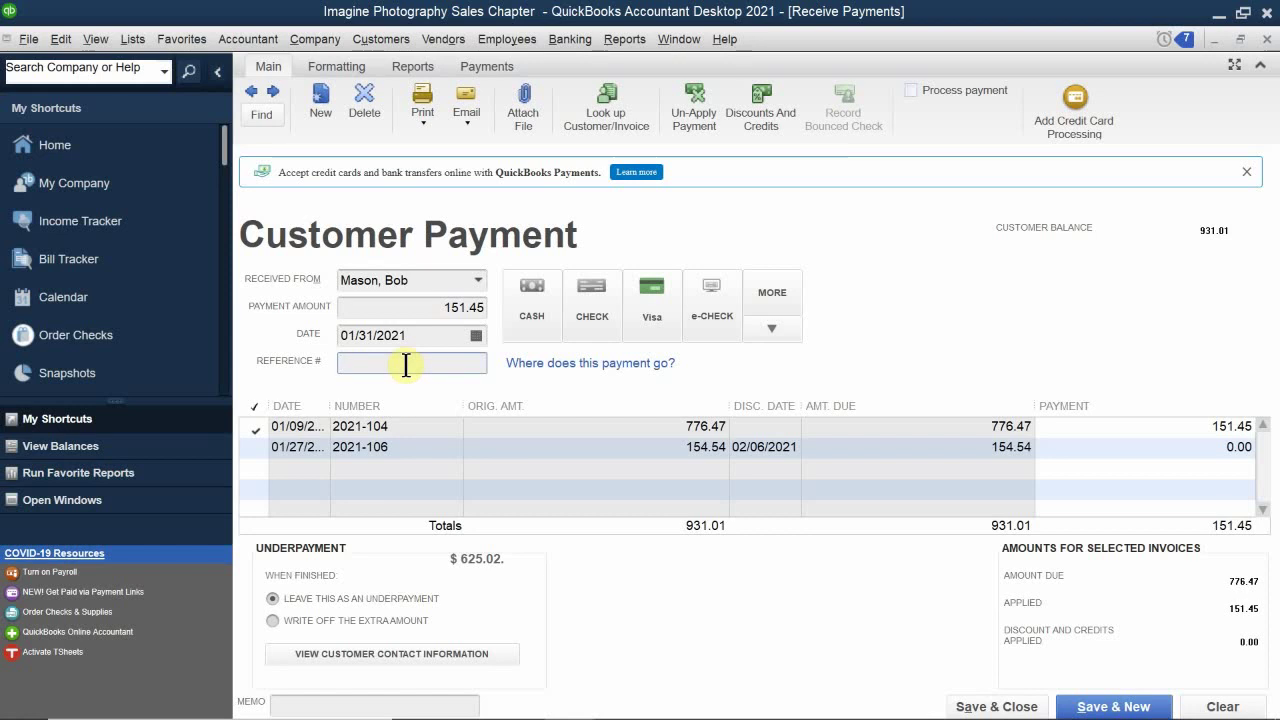
pyautogui.write('59')
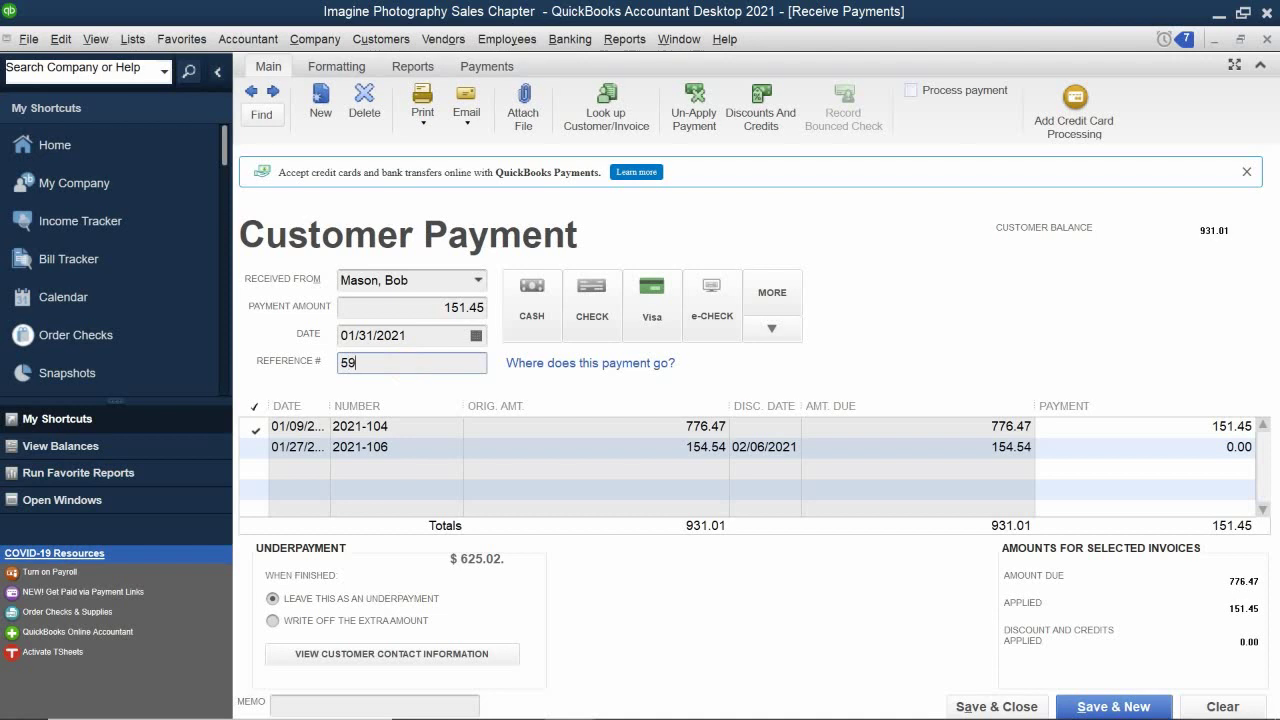
pyautogui.write('12')
# Apply the payment to invoice 2021-106 instead of 2021-104 and open that invoice's discounts and credits.
pyautogui.click(252, 428)
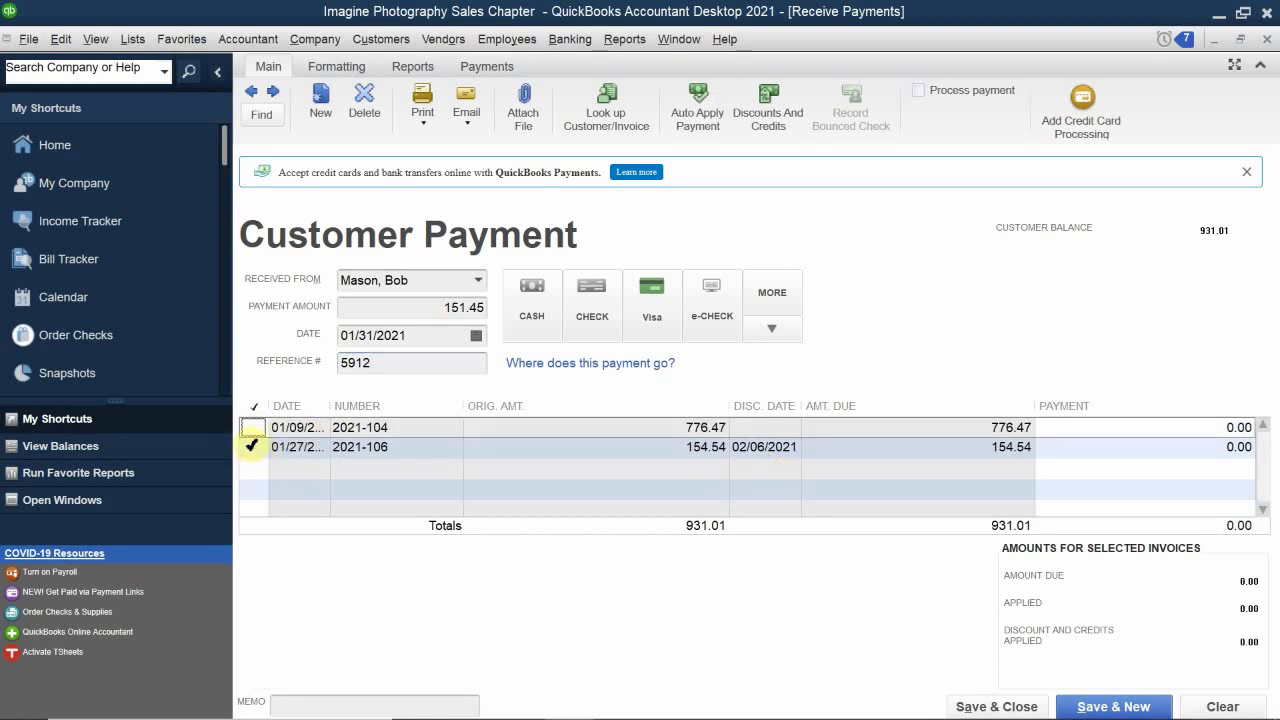
pyautogui.click(250, 448)
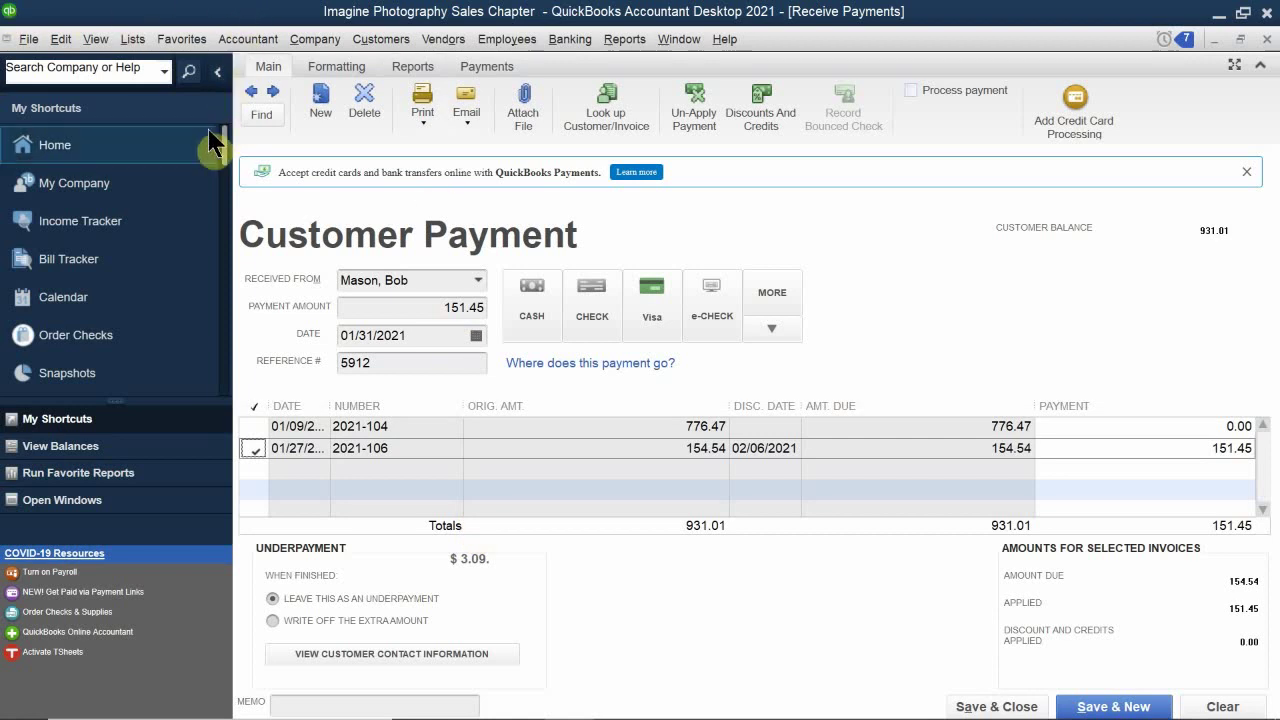
pyautogui.click(760, 100)
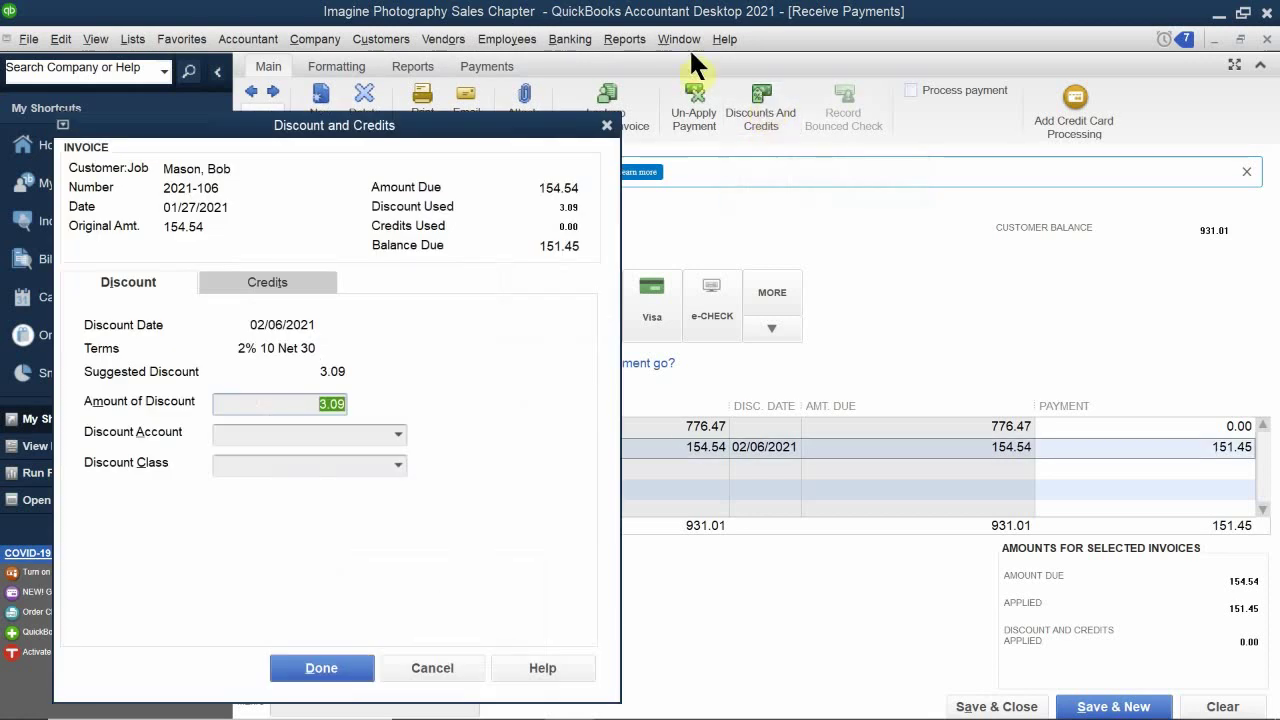
pyautogui.moveTo(252, 139); pyautogui.dragTo(482, 140)
pyautogui.moveTo(462, 167); pyautogui.dragTo(477, 297)
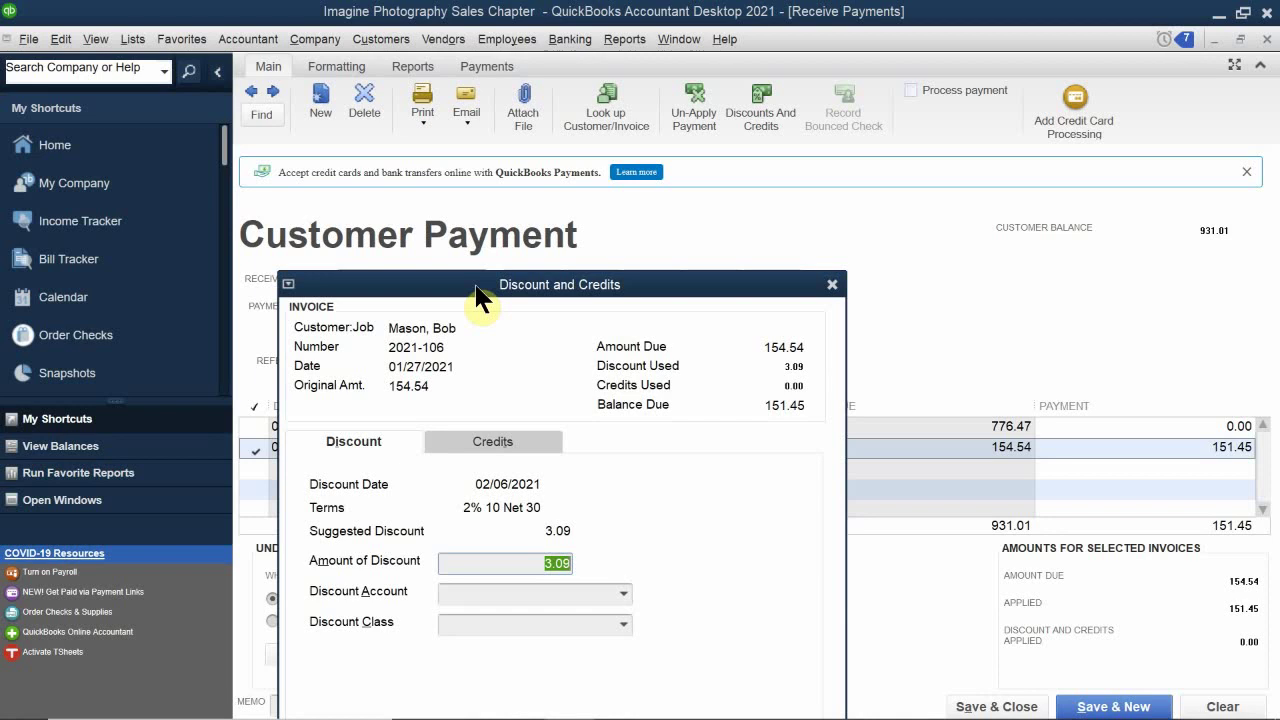
pyautogui.moveTo(476, 286); pyautogui.dragTo(478, 290)
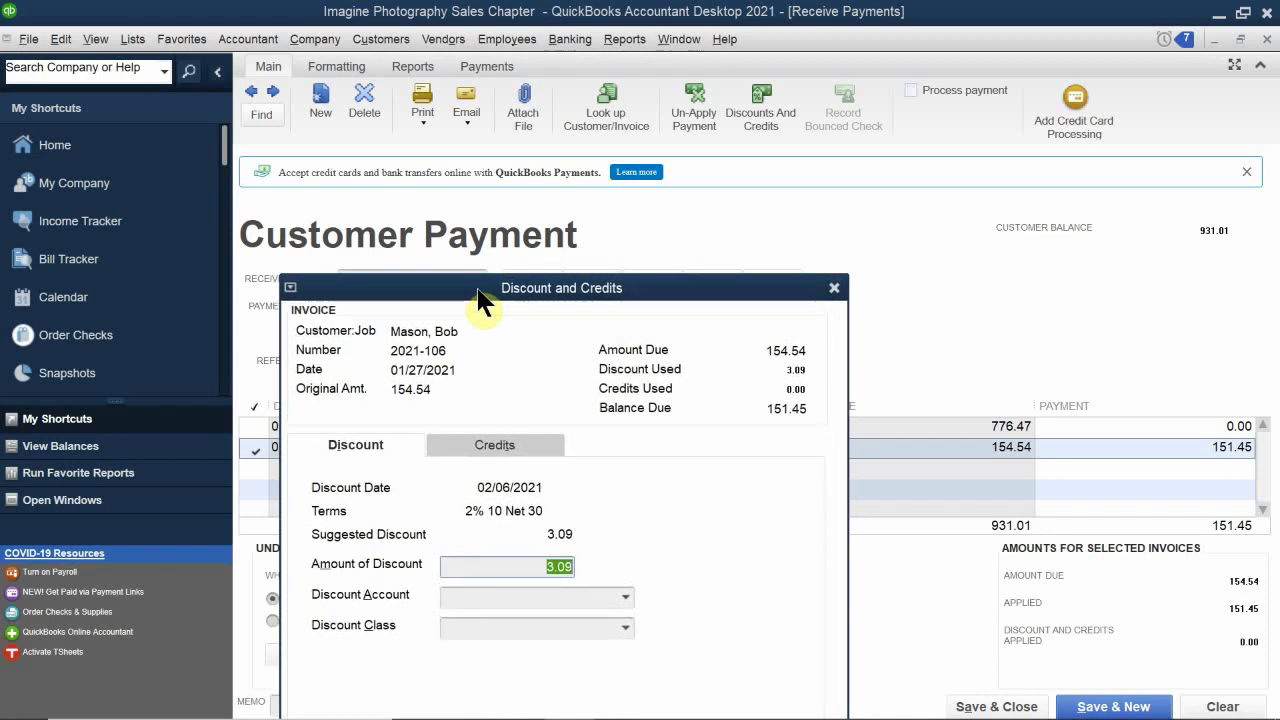
pyautogui.moveTo(478, 300); pyautogui.dragTo(520, 138)
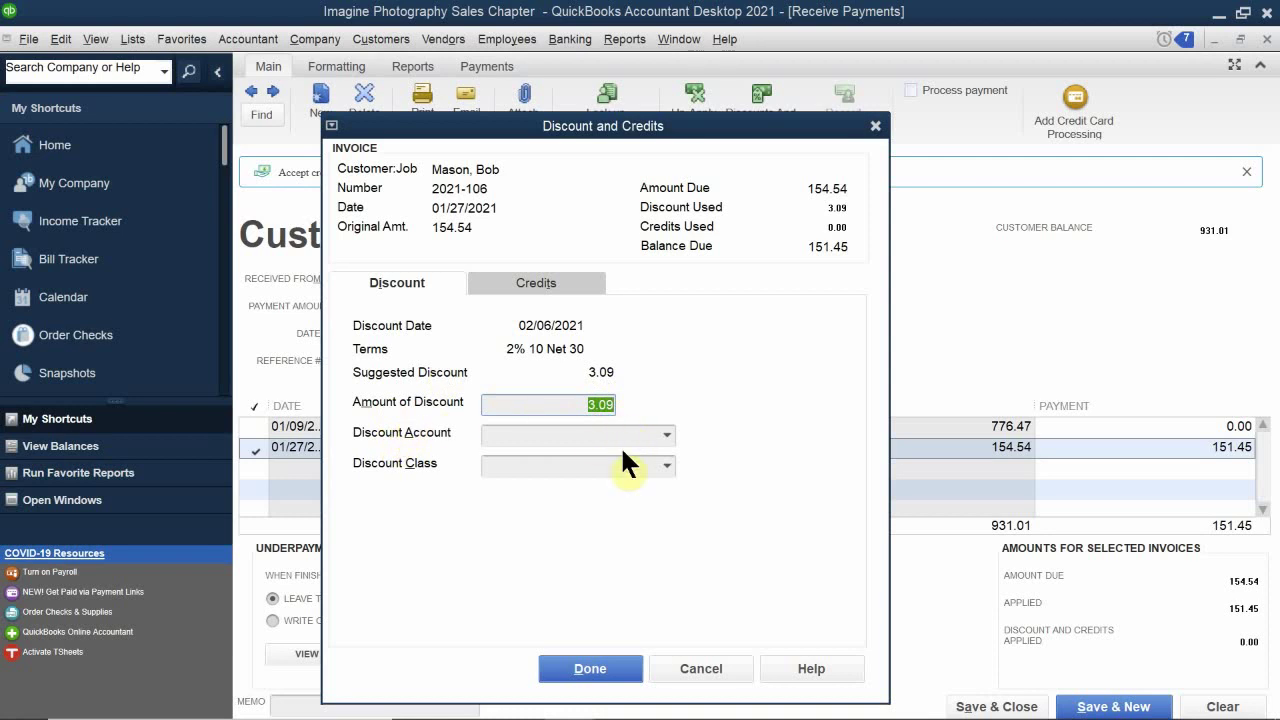
# Assign the suggested 3.09 discount to account 46000 · Sales Discounts and class San Jose, then save and close the payment.
pyautogui.click(508, 436)
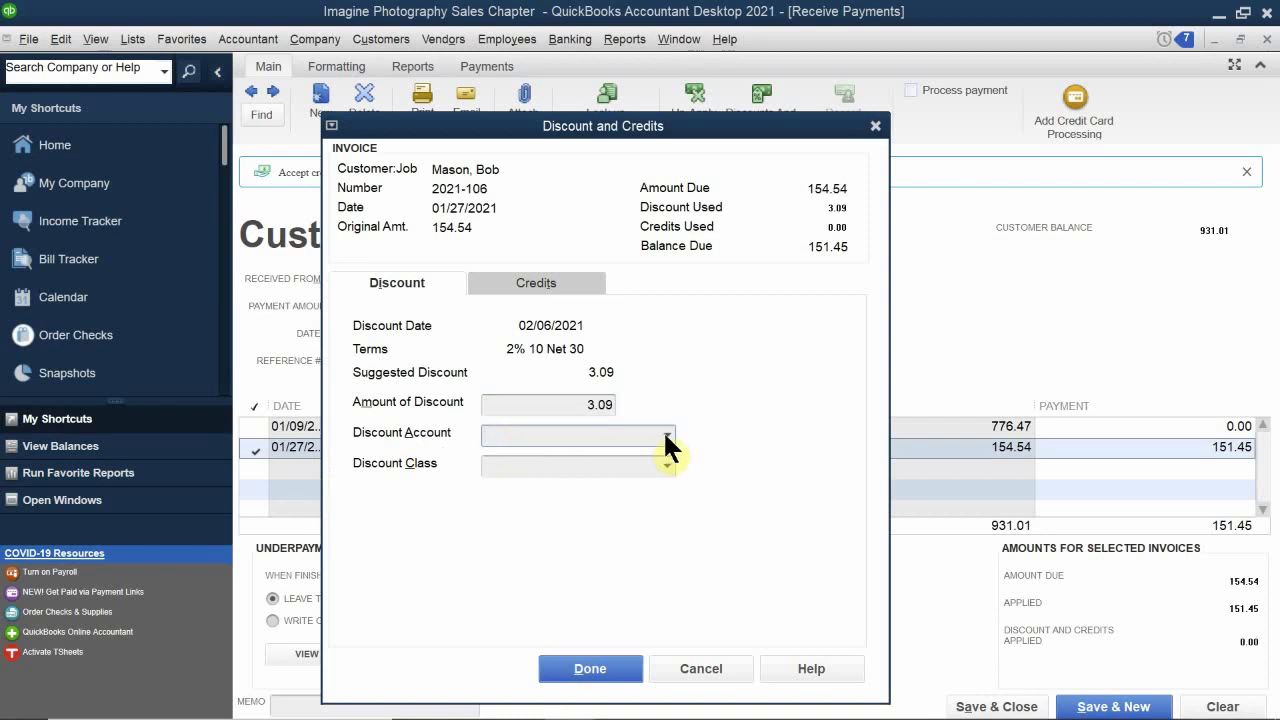
pyautogui.write('Sales')
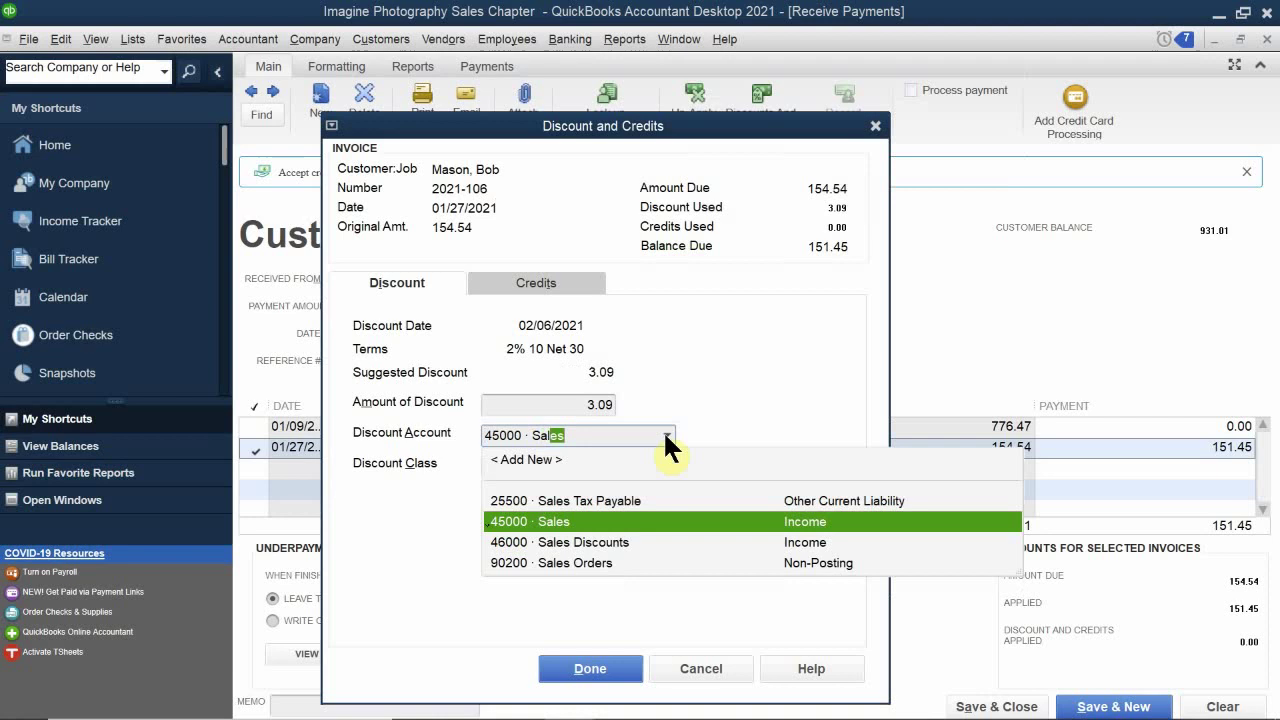
pyautogui.click(613, 542)
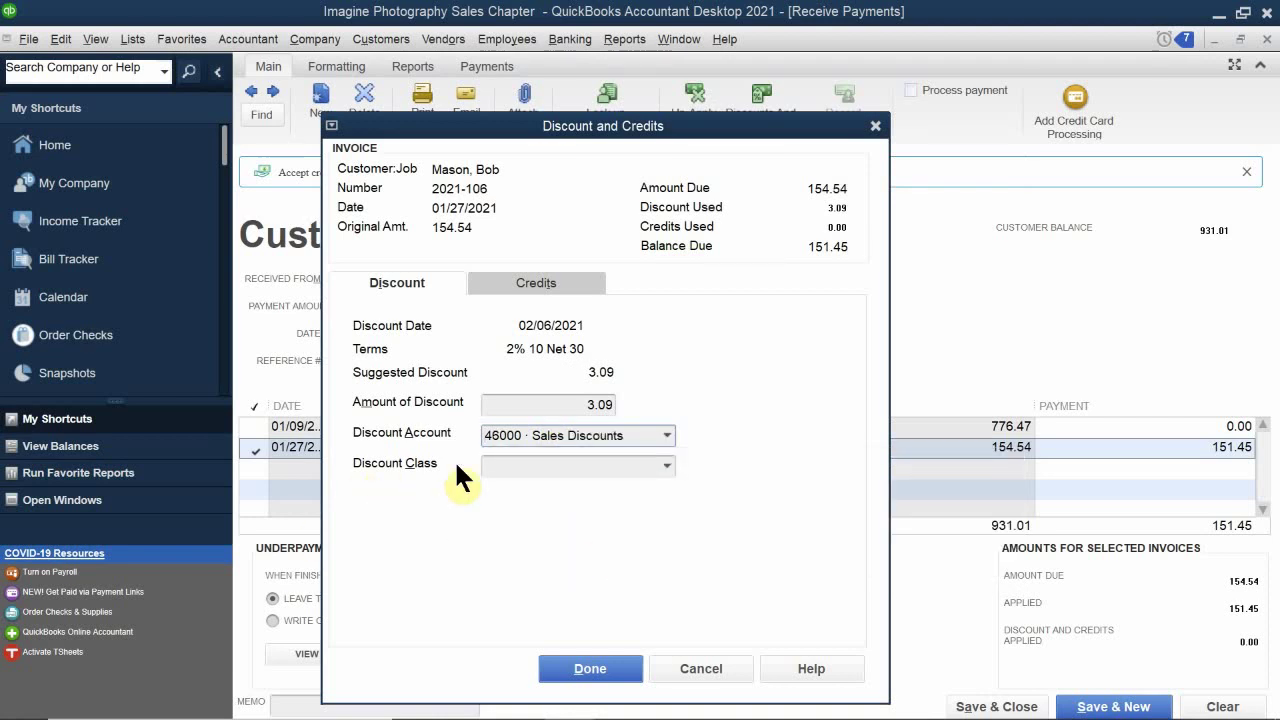
pyautogui.click(532, 473)
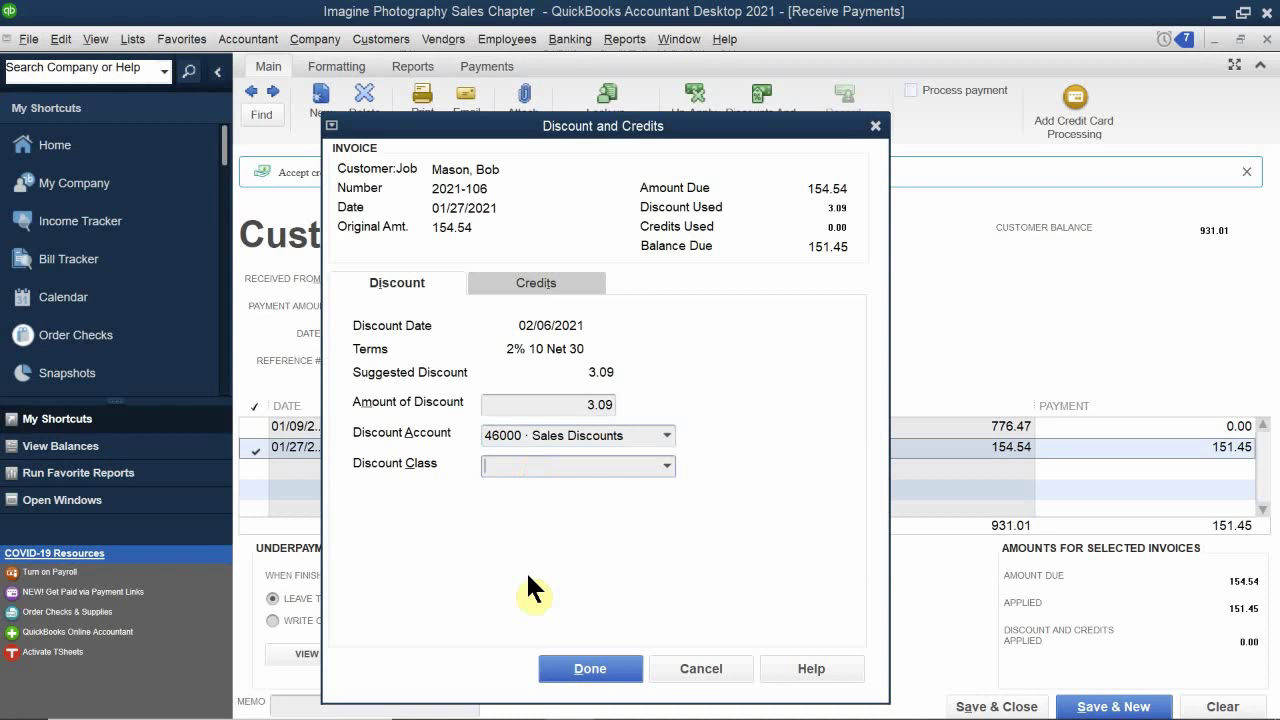
pyautogui.write('San Jose')
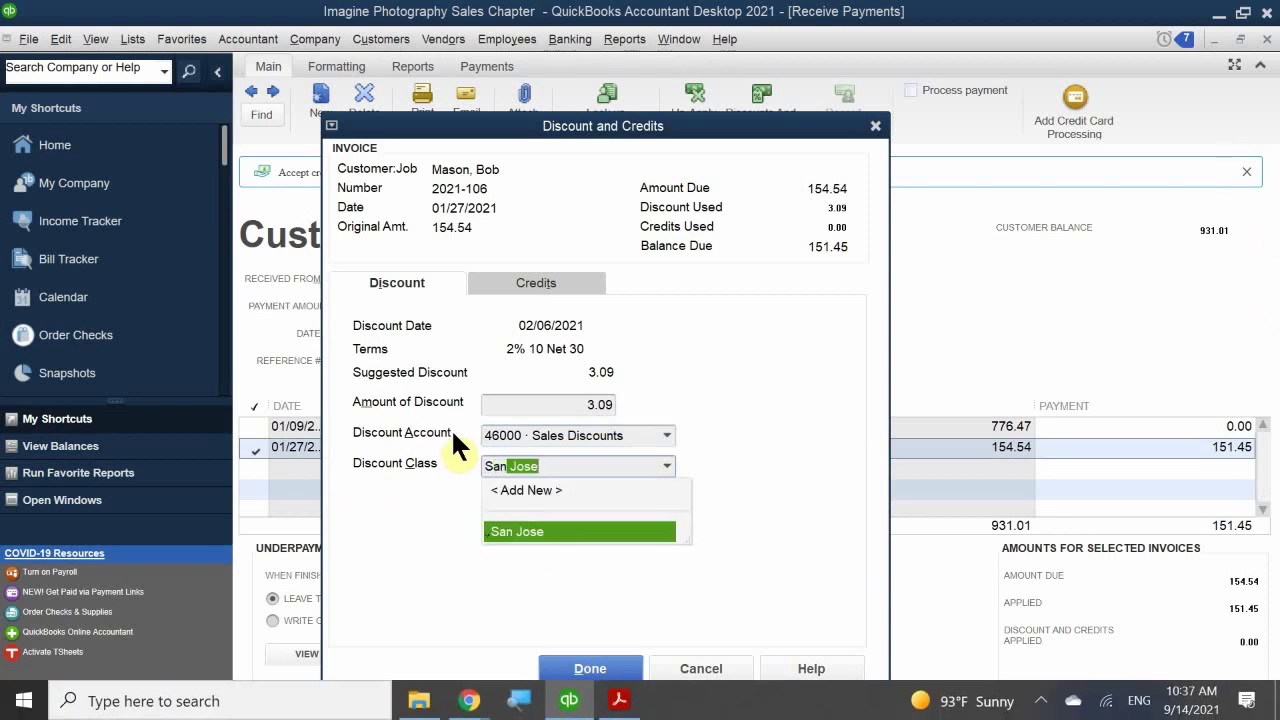
pyautogui.click(524, 526)
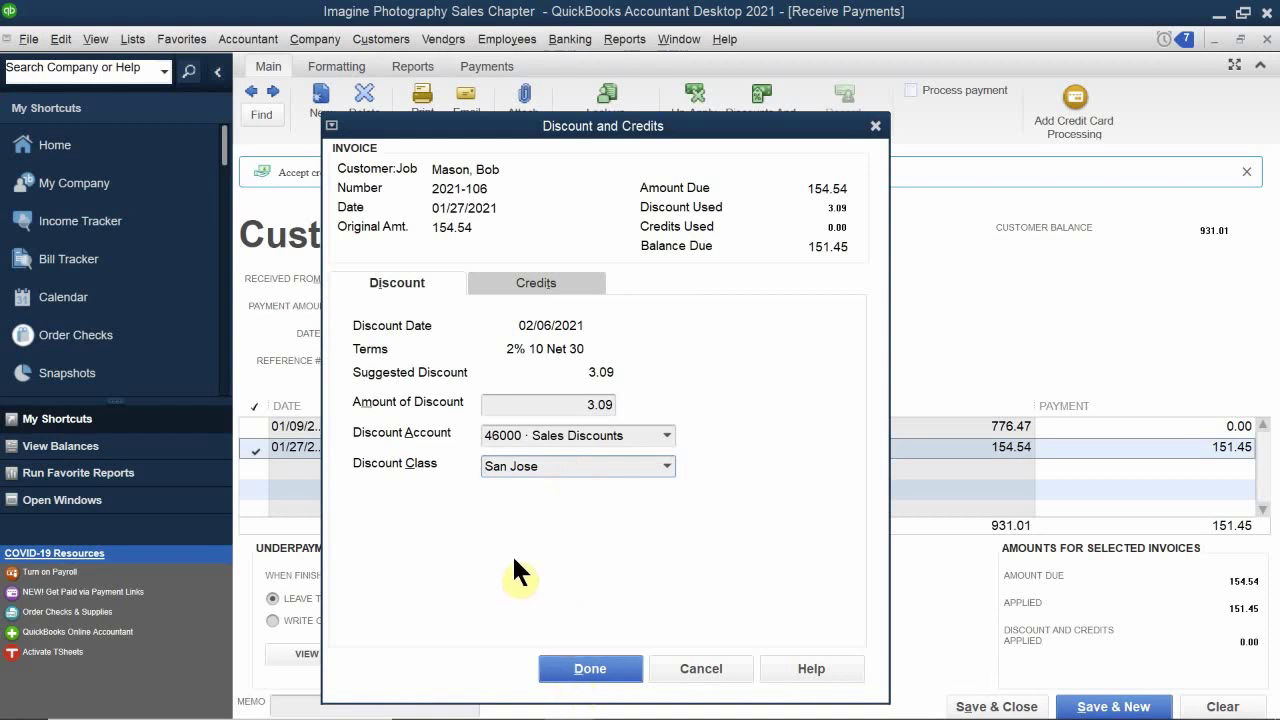
pyautogui.click(587, 670)
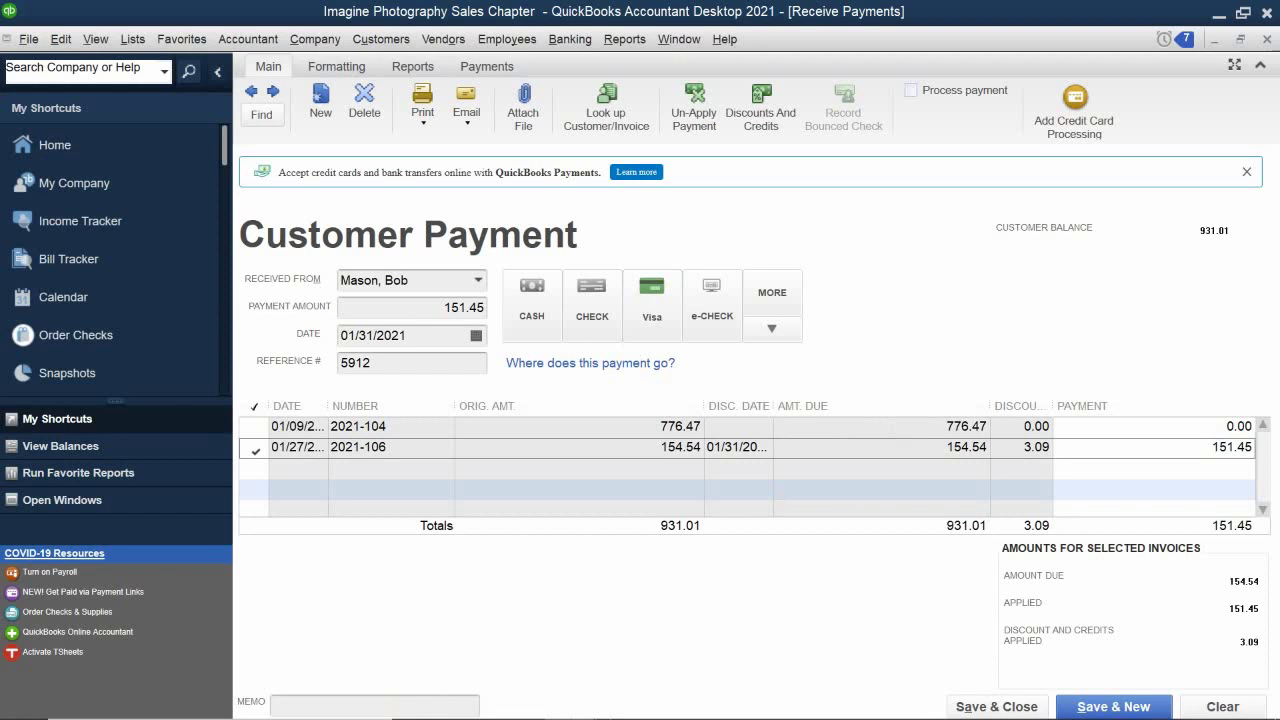
pyautogui.moveTo(619, 700)
pyautogui.click(985, 705)
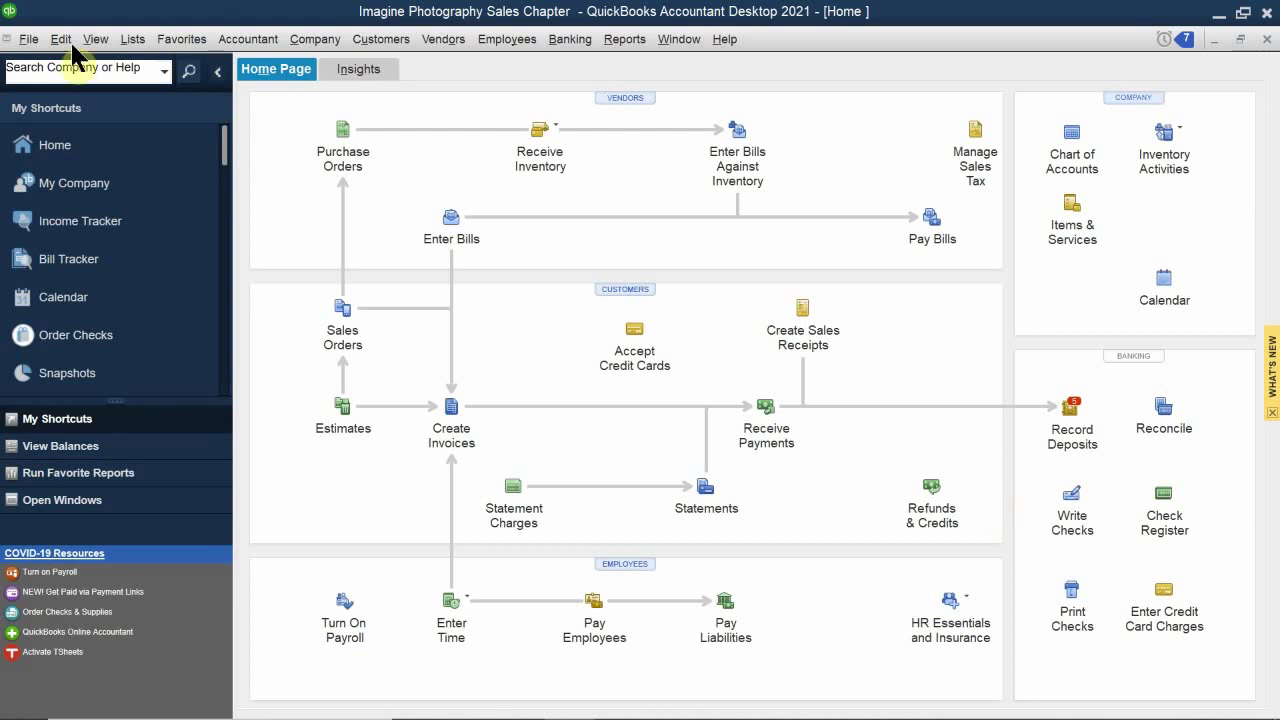
pyautogui.click(400, 42)
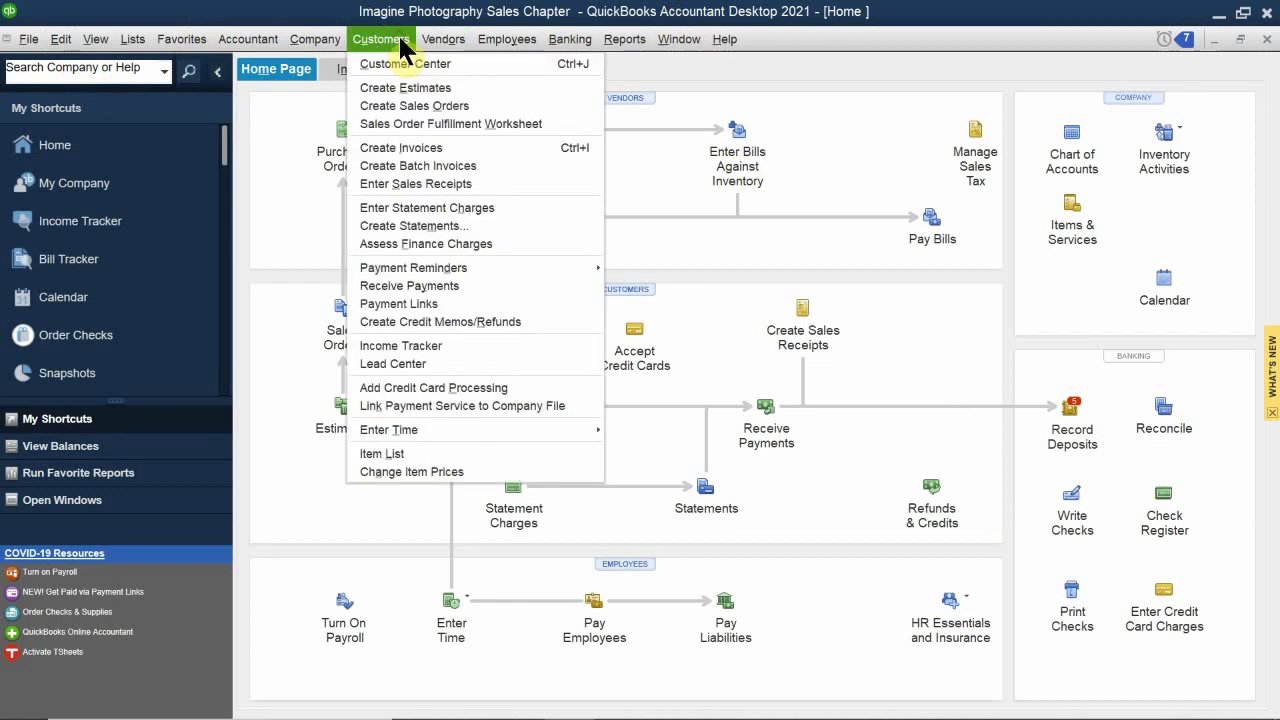
pyautogui.moveTo(436, 38)
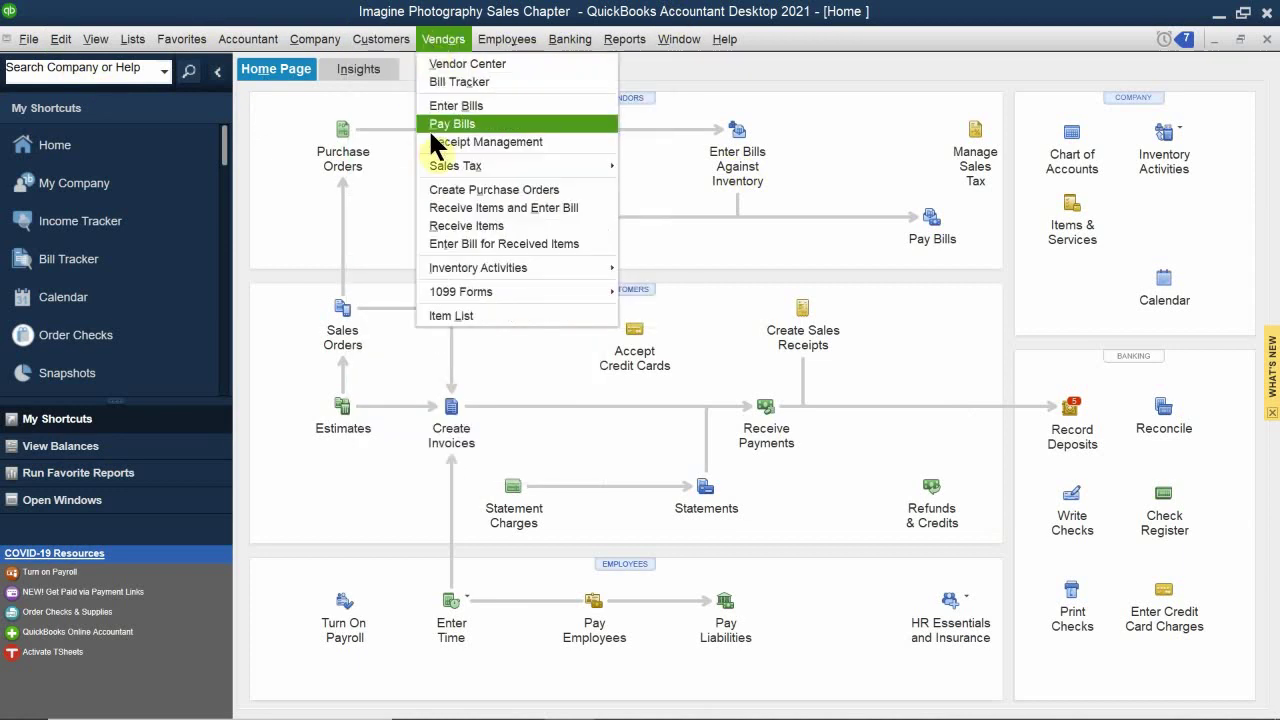
pyautogui.moveTo(463, 292)
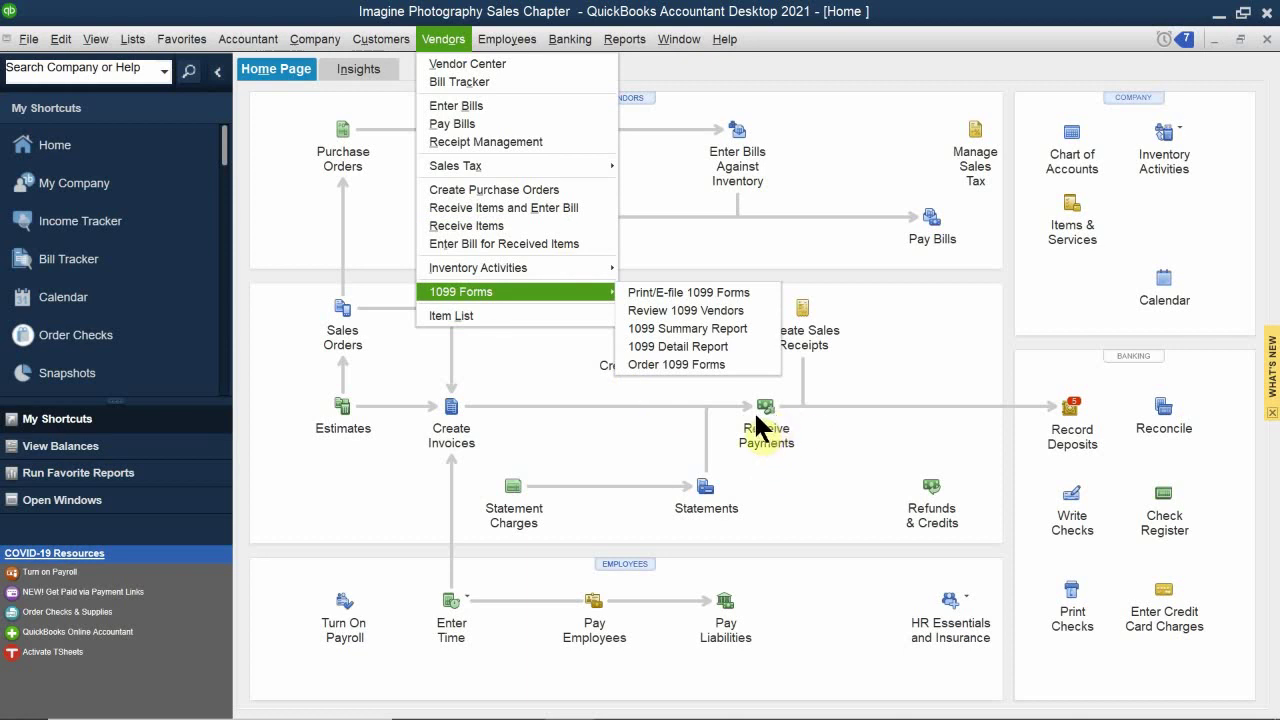
pyautogui.click(812, 442)
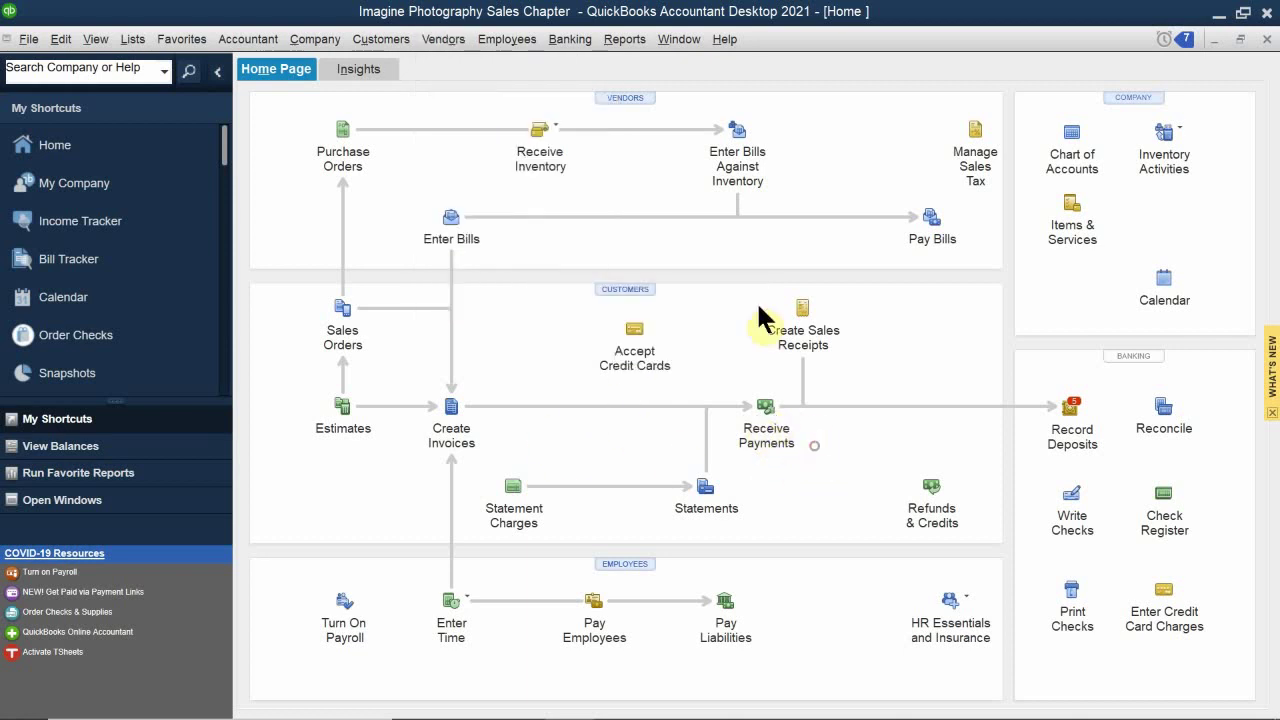
# Open invoice 2021-106 from the paying customer's transactions in the Customer Center, check its payment status and balance, and close it.
pyautogui.click(618, 288)
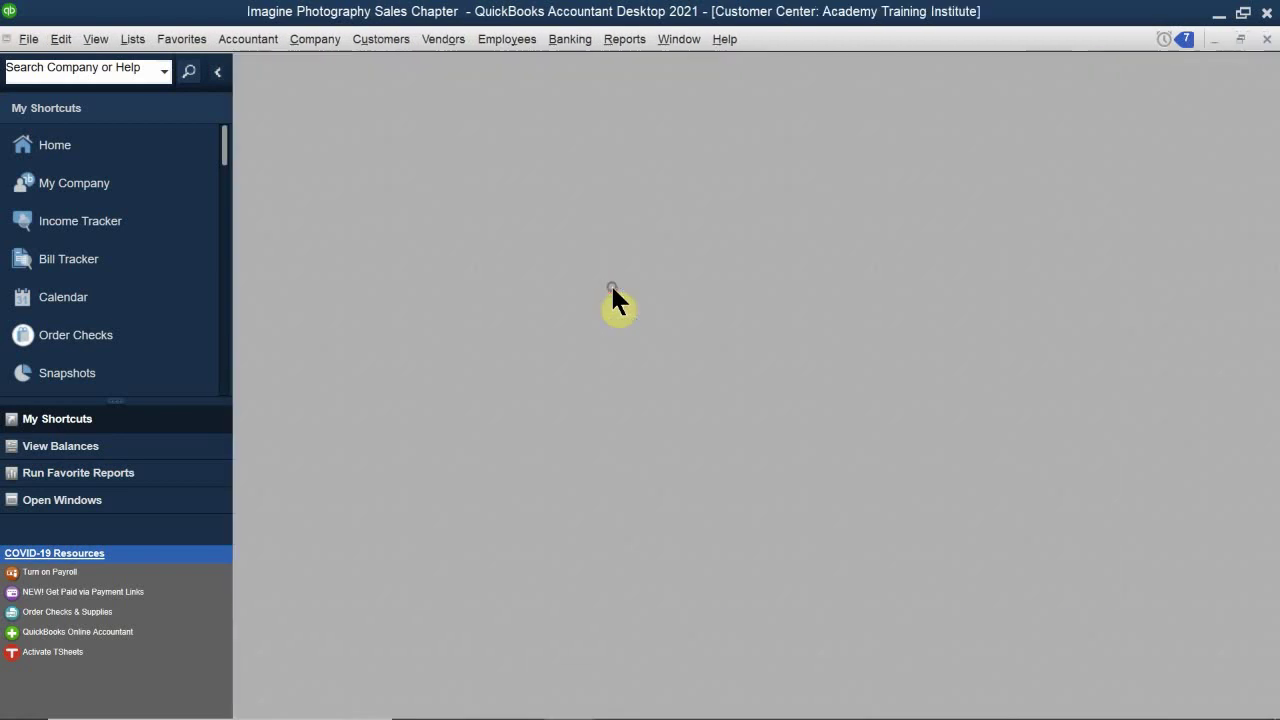
pyautogui.click(610, 279)
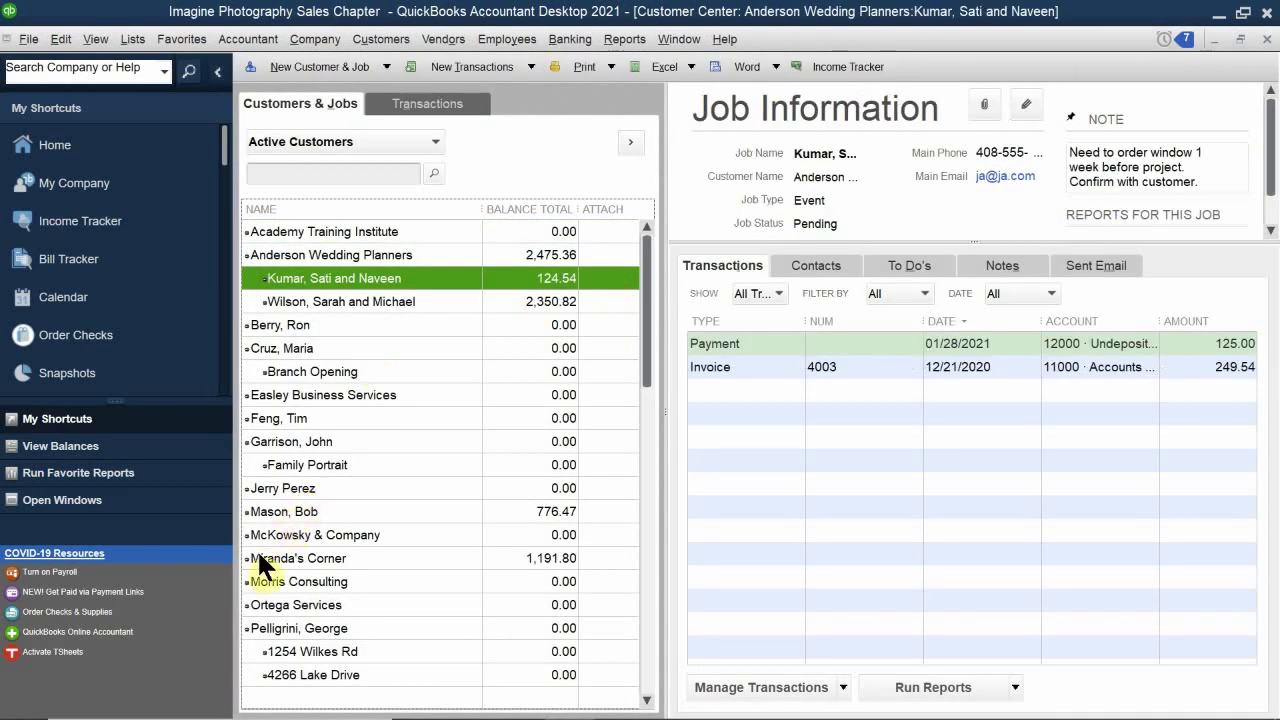
pyautogui.click(301, 510)
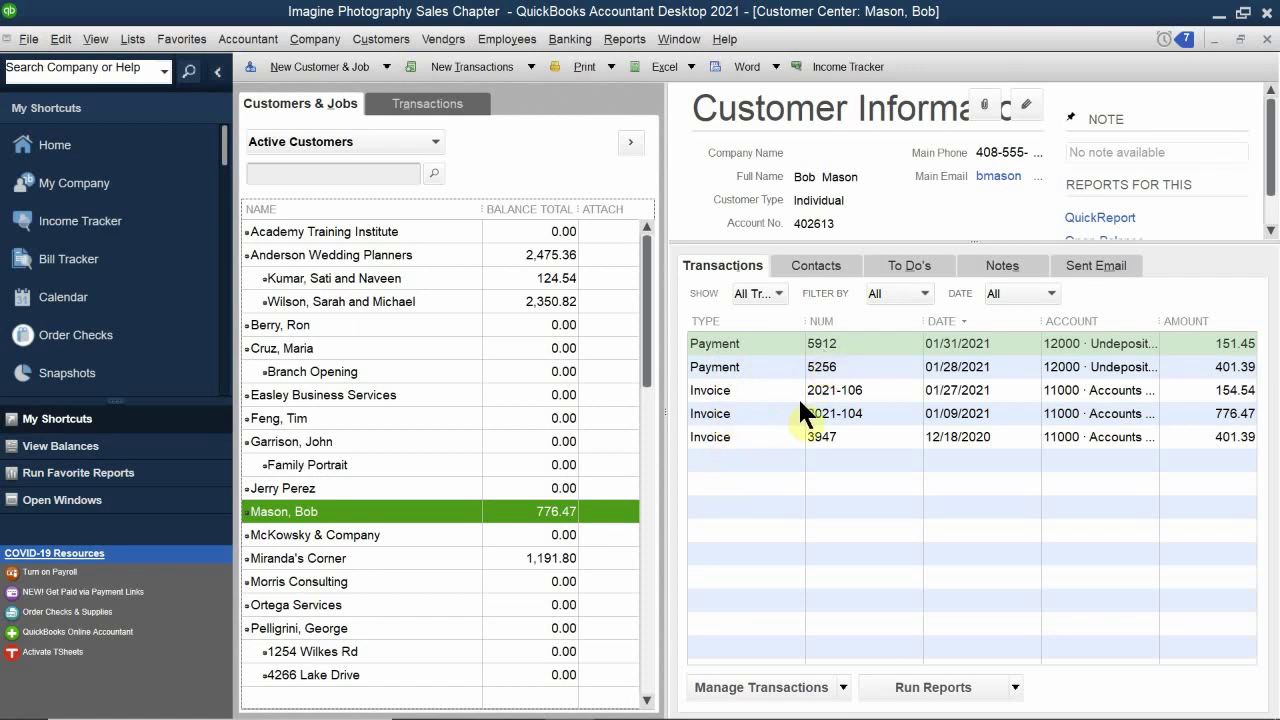
pyautogui.doubleClick(845, 391)
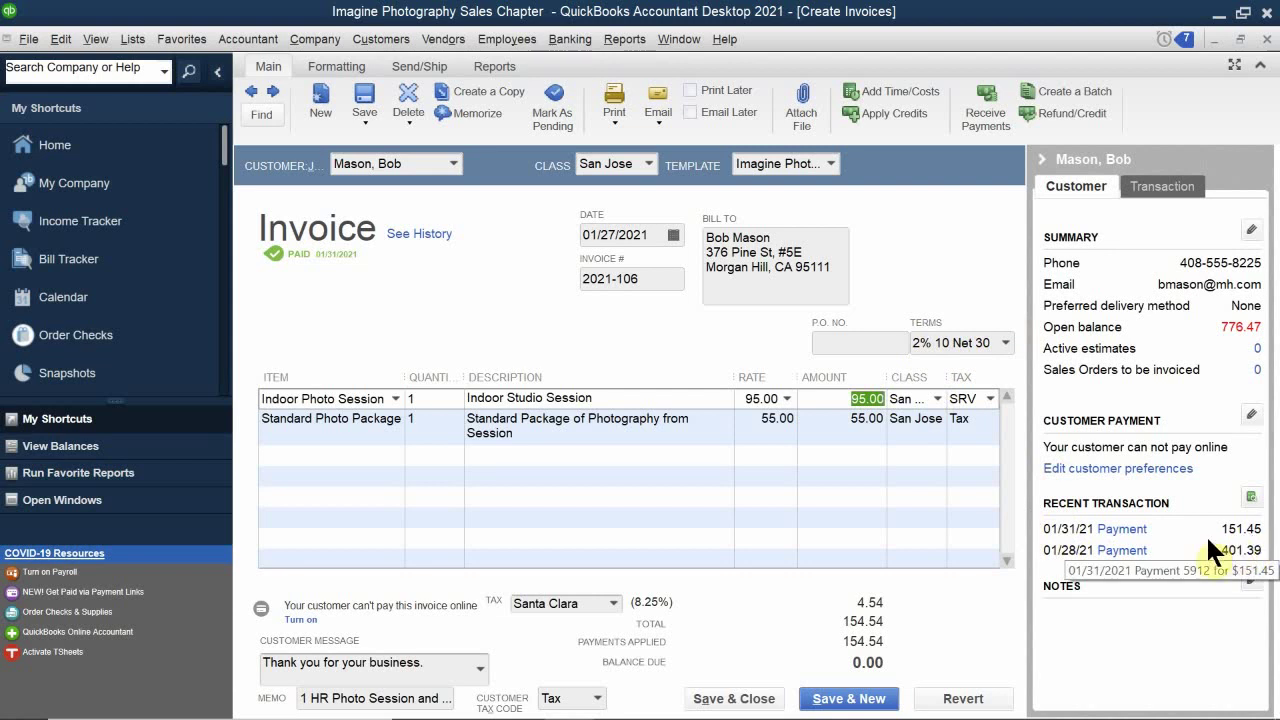
pyautogui.moveTo(828, 712)
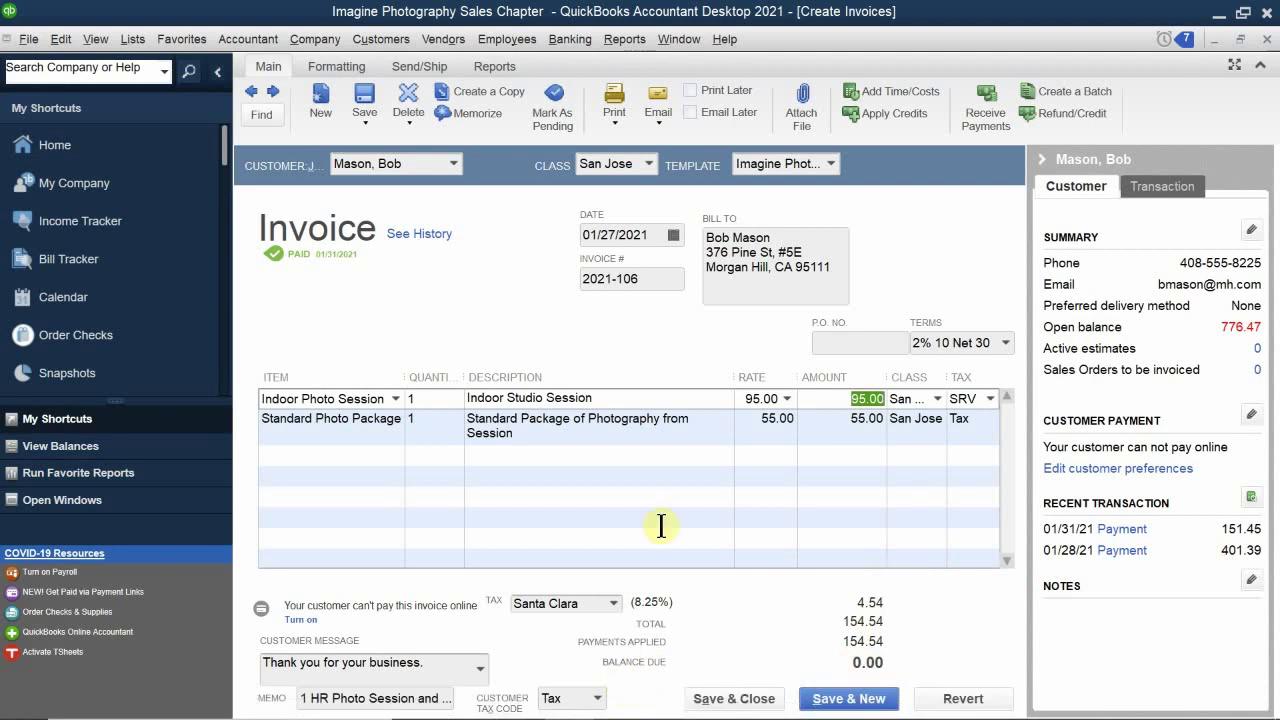
pyautogui.click(1266, 39)
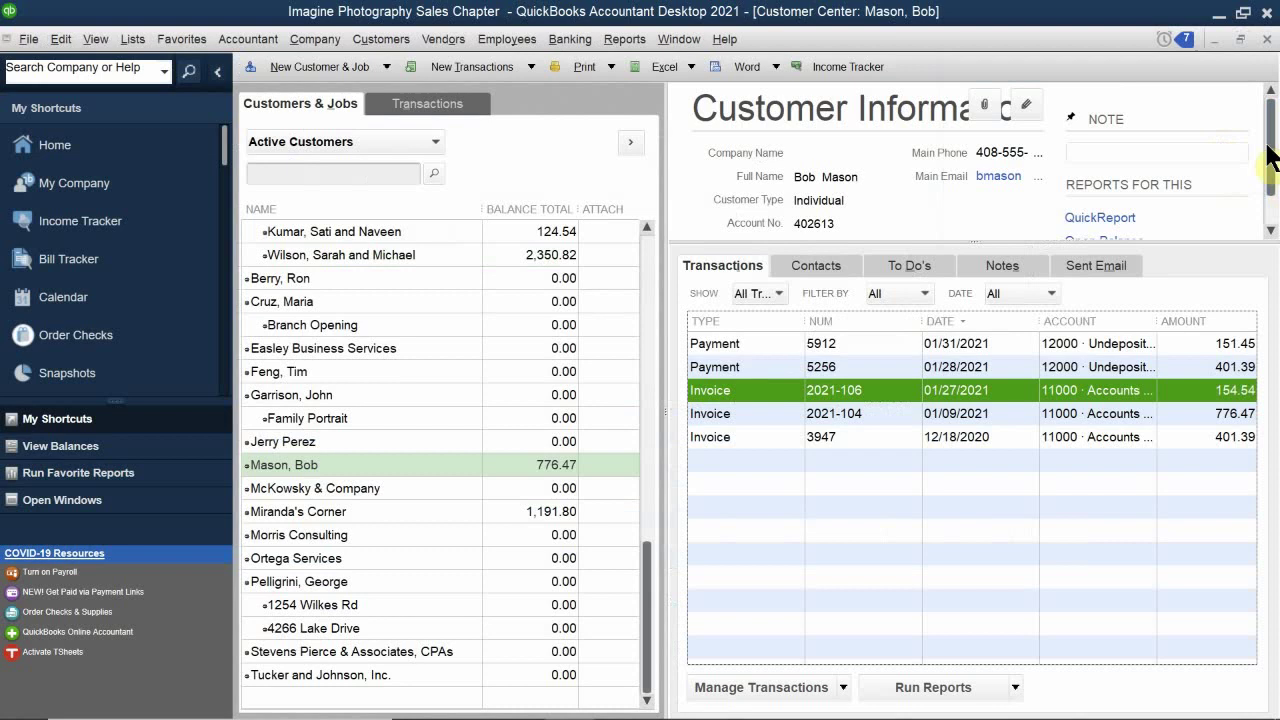
# Review the payments awaiting deposit with the Cash and Check view and with all types, and close the deposit without recording it.
pyautogui.click(1269, 40)
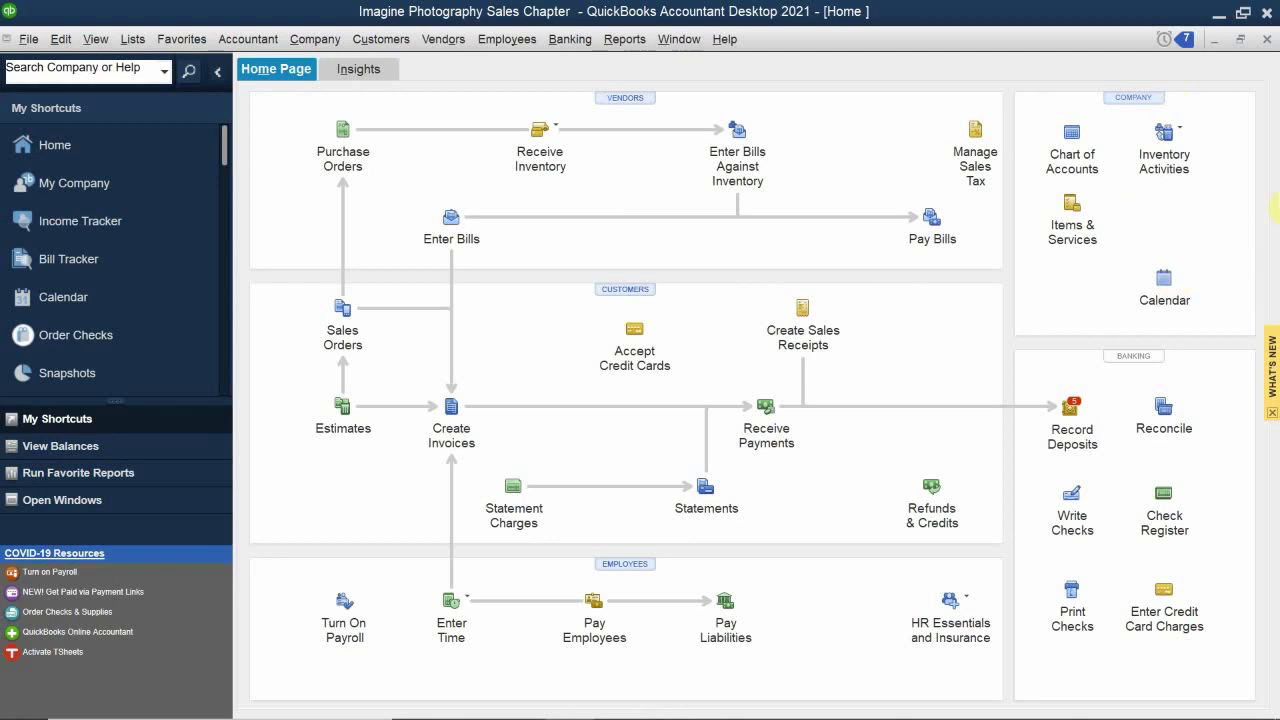
pyautogui.click(1073, 408)
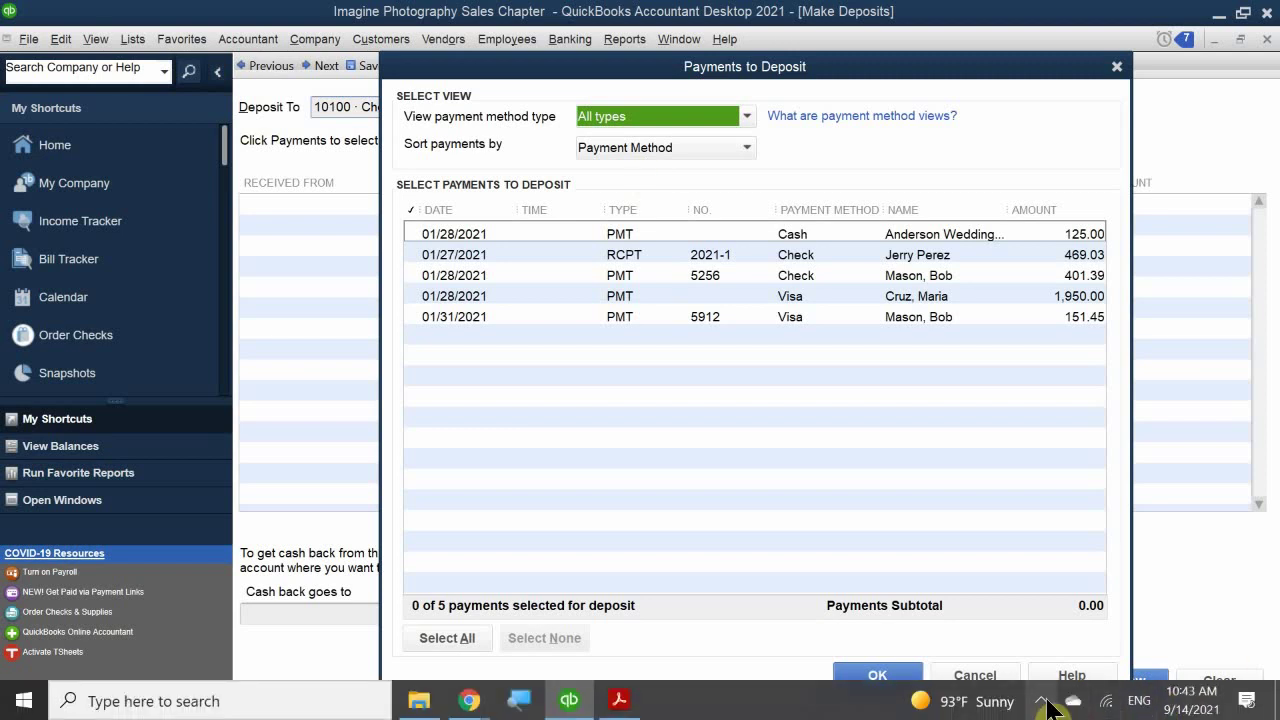
pyautogui.click(1043, 701)
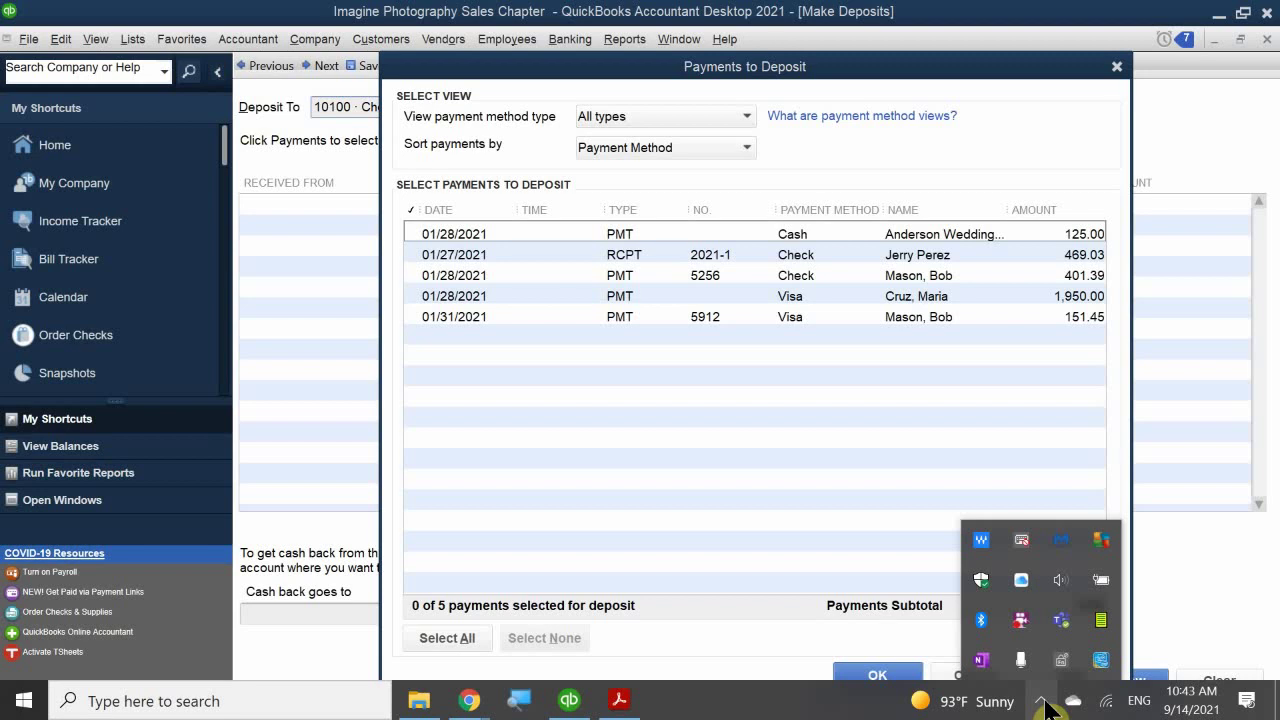
pyautogui.click(1042, 701)
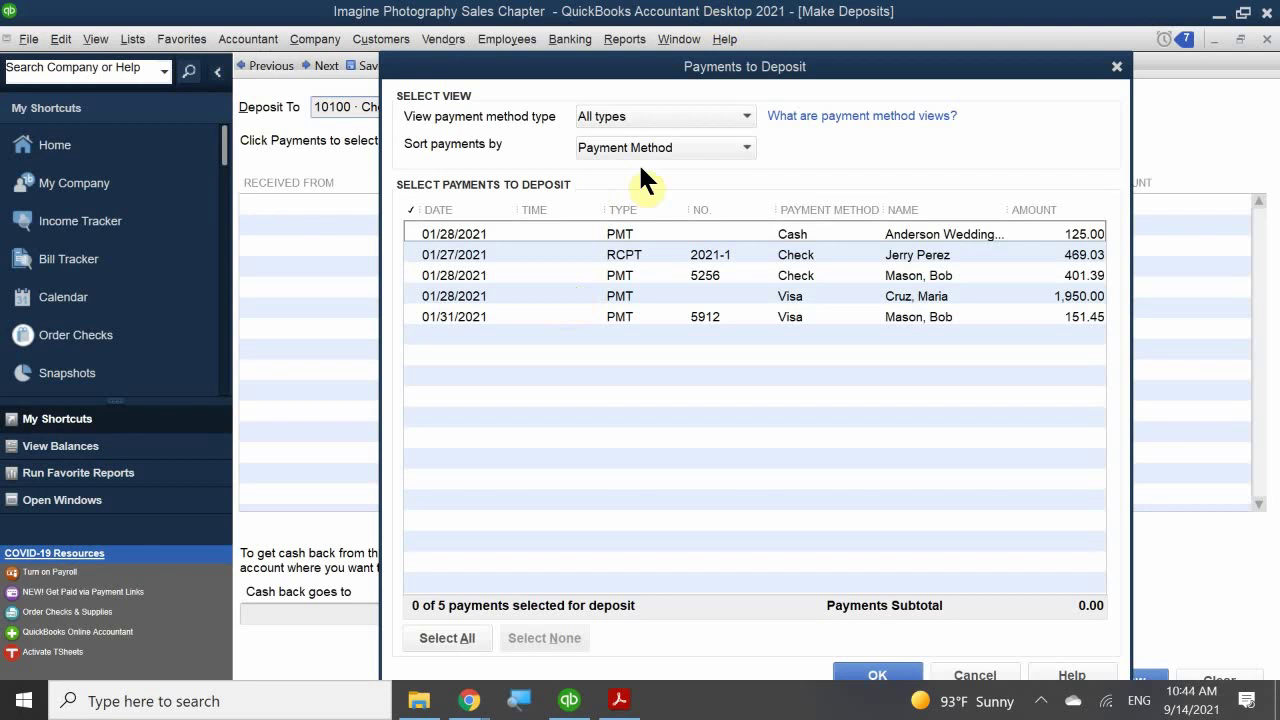
pyautogui.click(743, 117)
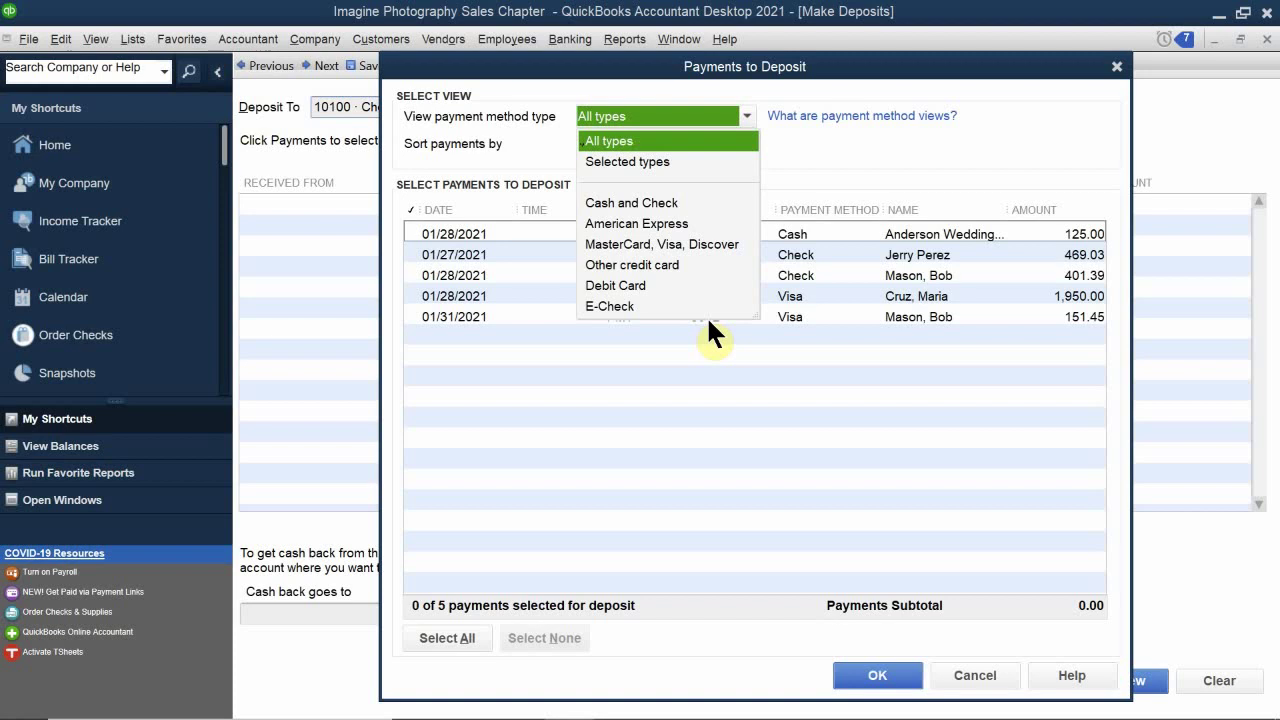
pyautogui.click(617, 203)
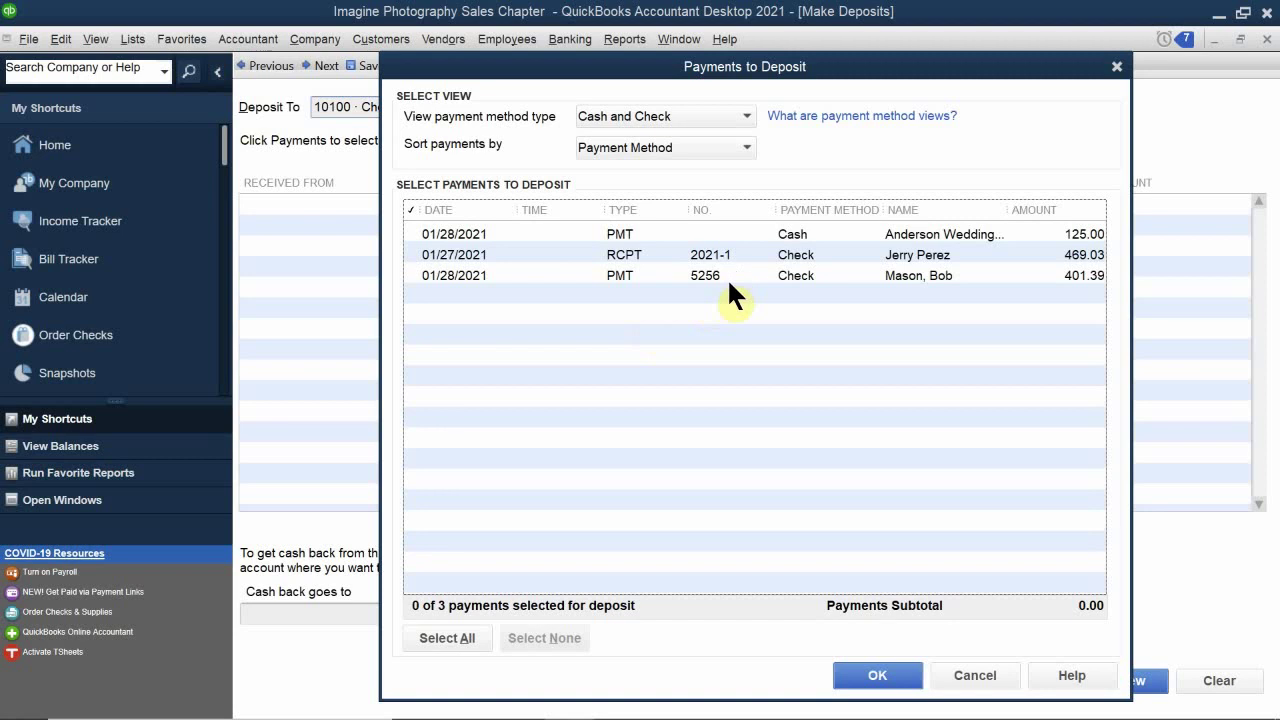
pyautogui.click(746, 116)
pyautogui.click(654, 134)
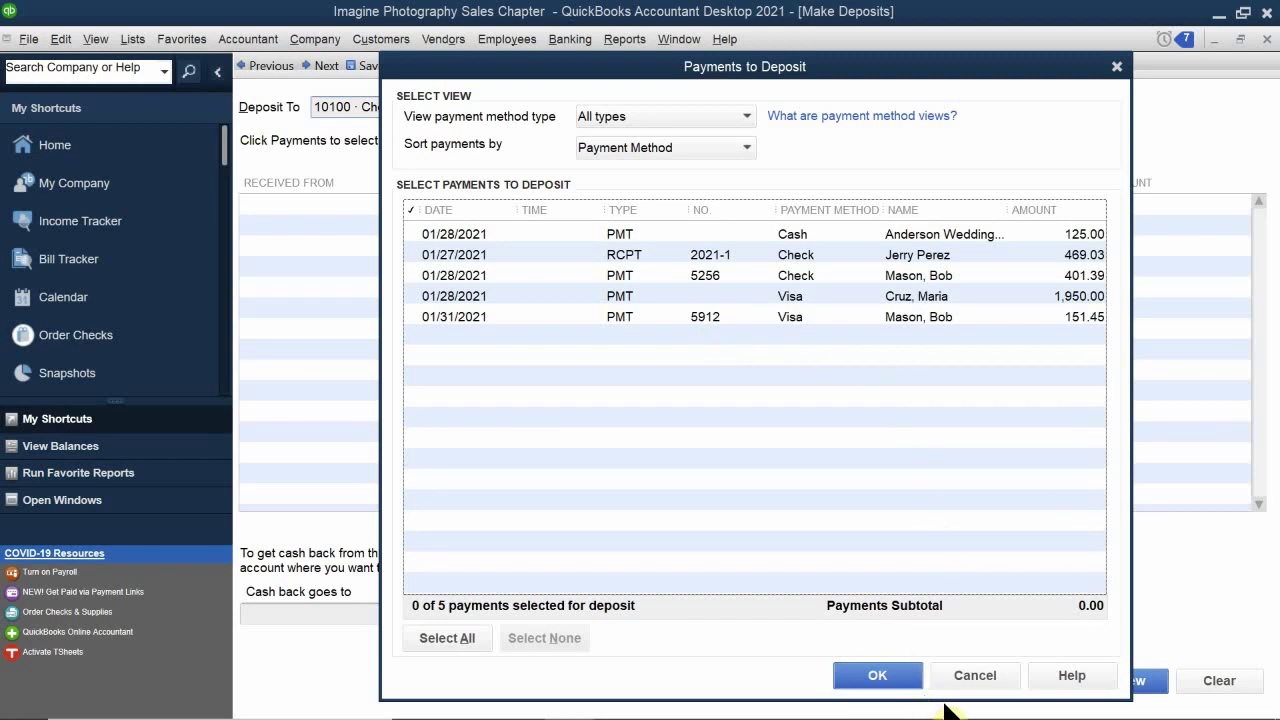
pyautogui.click(995, 675)
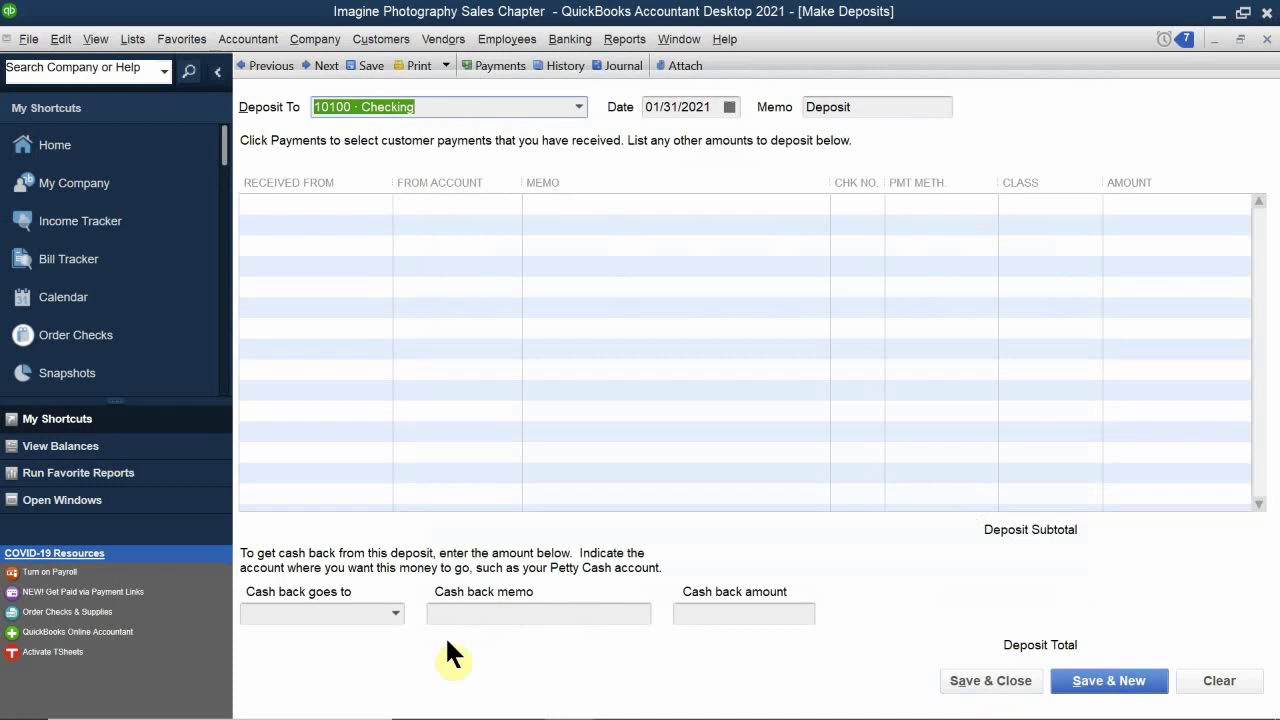
pyautogui.click(1266, 39)
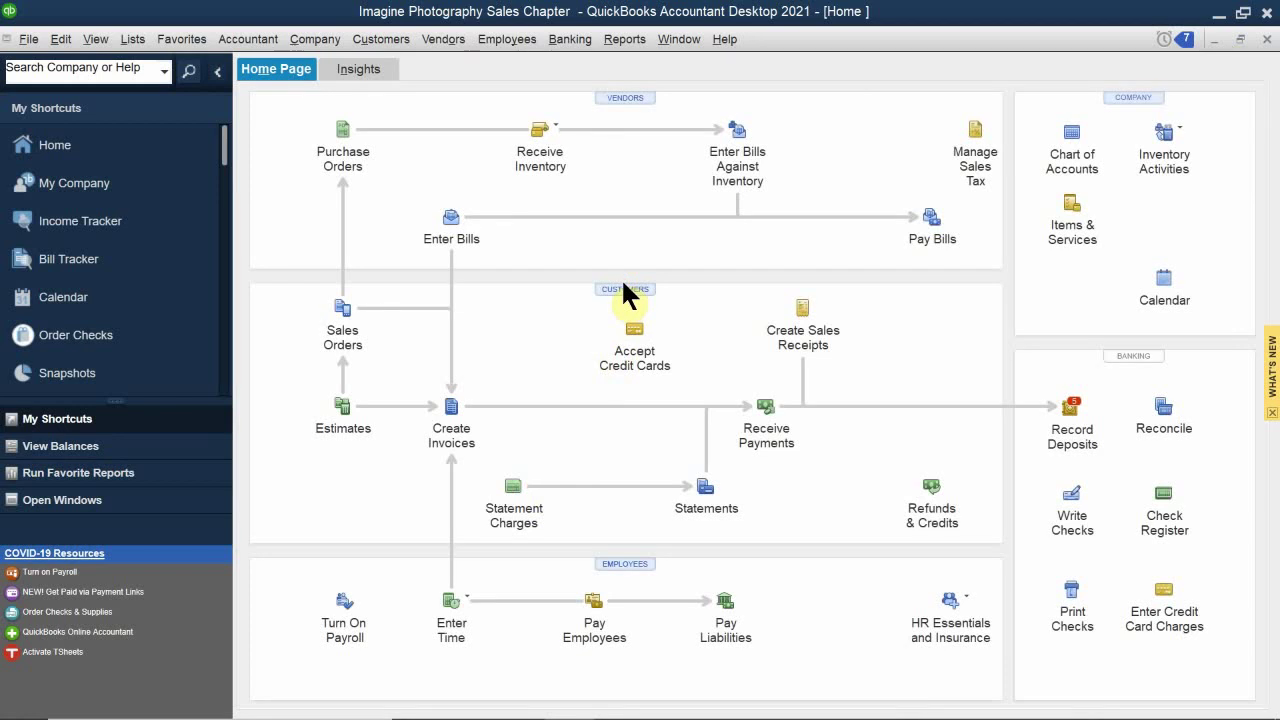
# Change the payment method of the previously recorded 151.45 customer payment to Check, then save it and record the change.
pyautogui.click(765, 410)
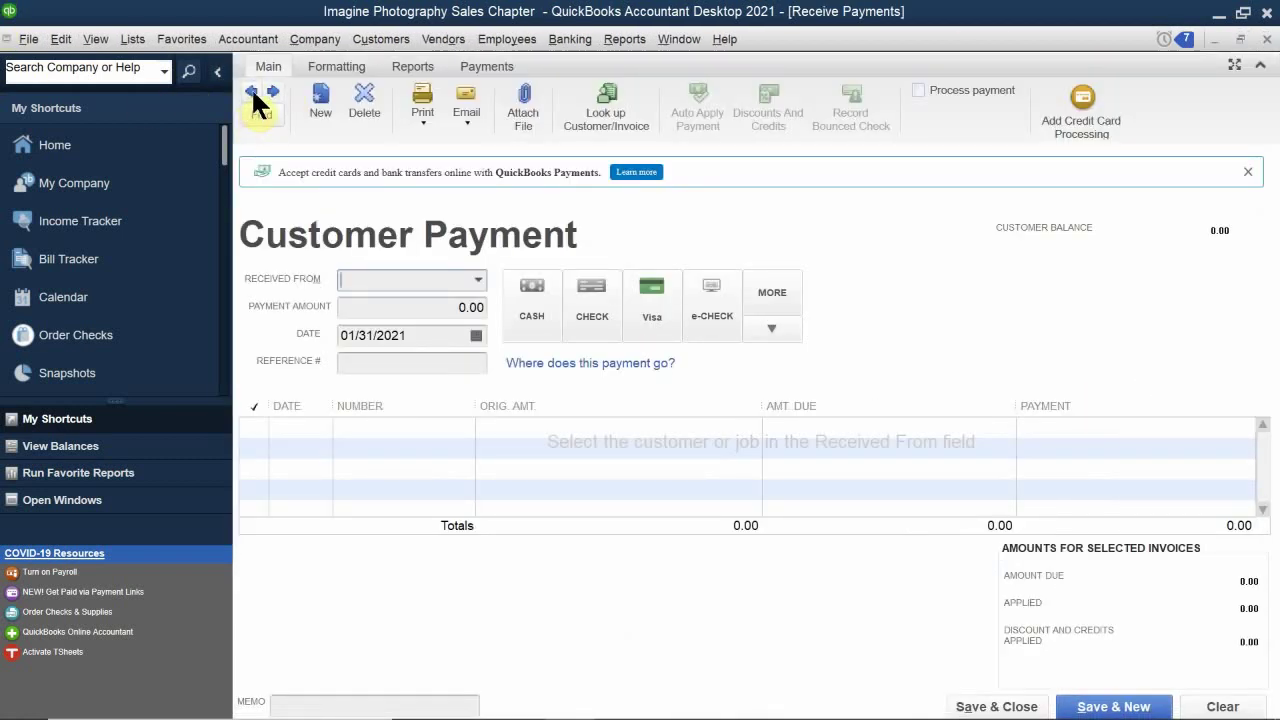
pyautogui.click(251, 93)
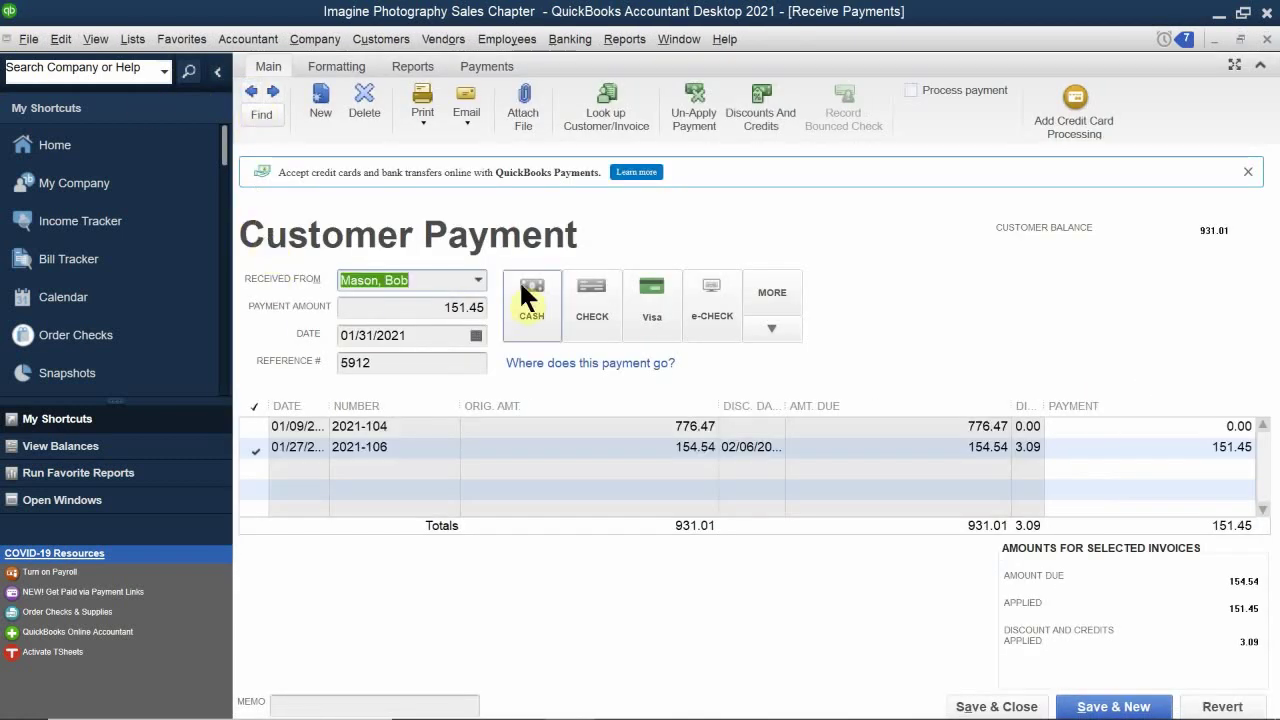
pyautogui.click(593, 320)
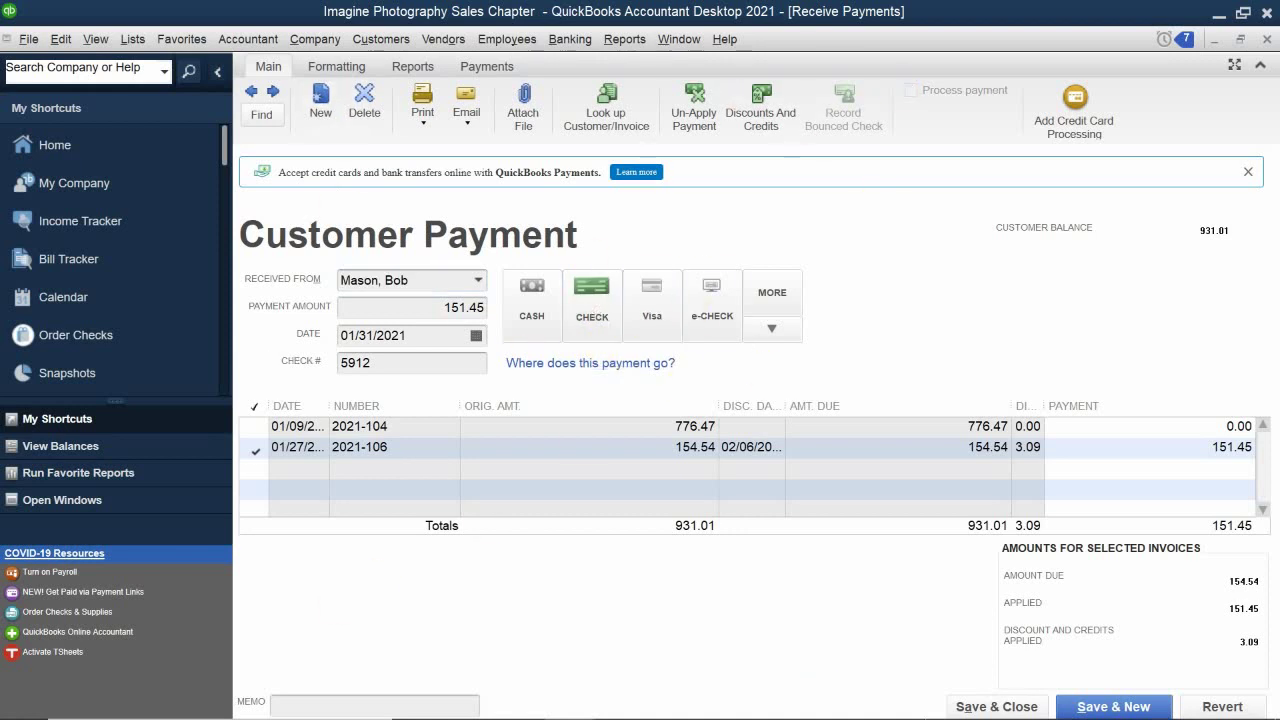
pyautogui.click(988, 704)
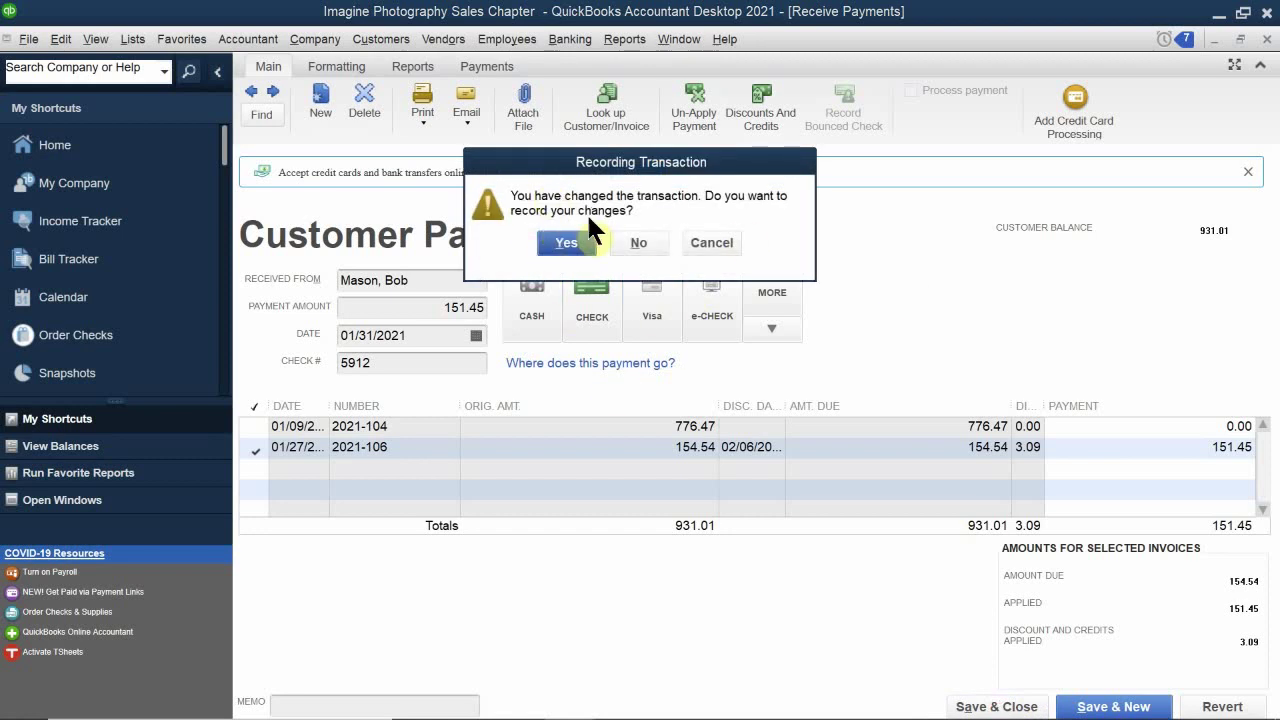
pyautogui.click(565, 246)
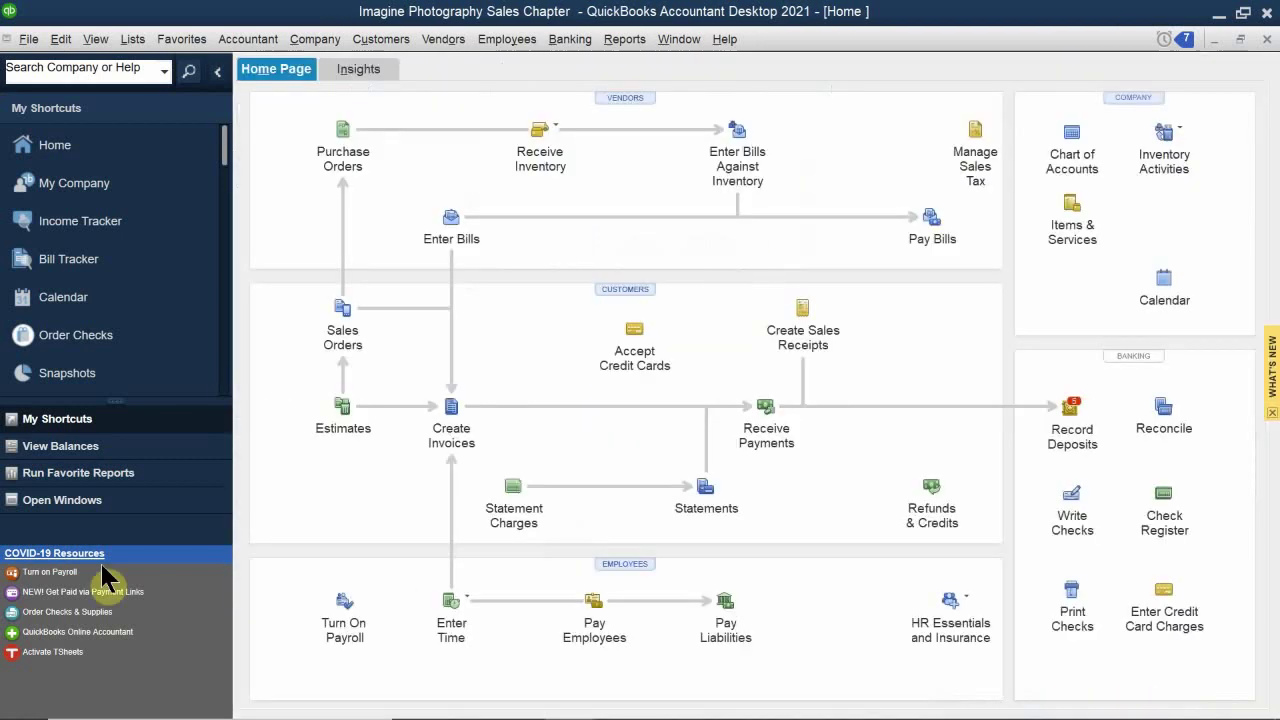
# Start a bank deposit and add the one cash and three check payments to it, leaving out the Visa payment.
pyautogui.click(1068, 410)
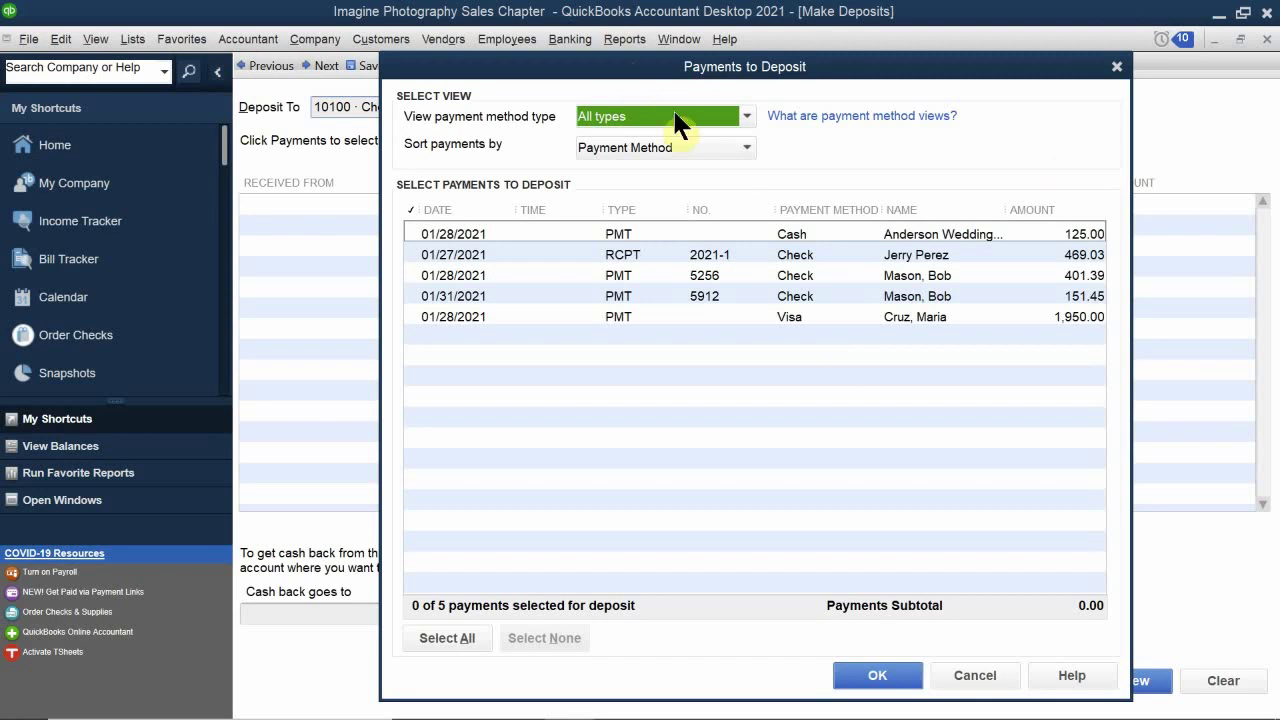
pyautogui.click(746, 146)
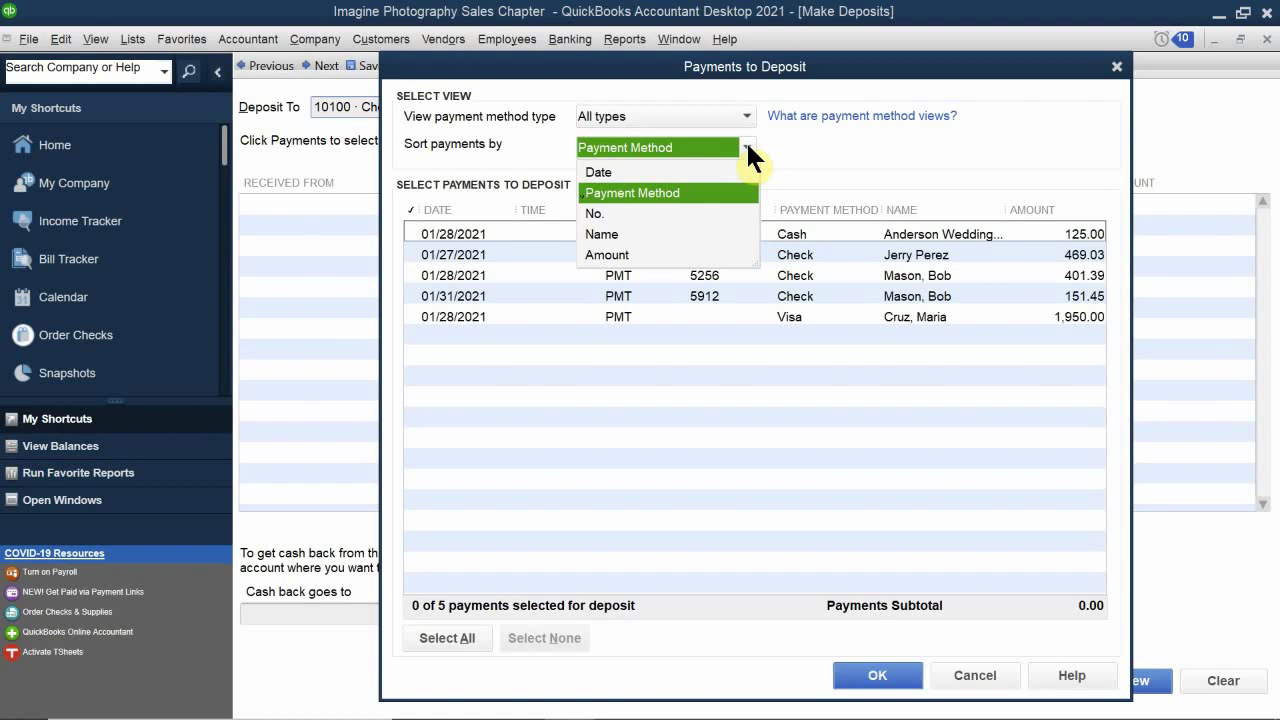
pyautogui.click(747, 146)
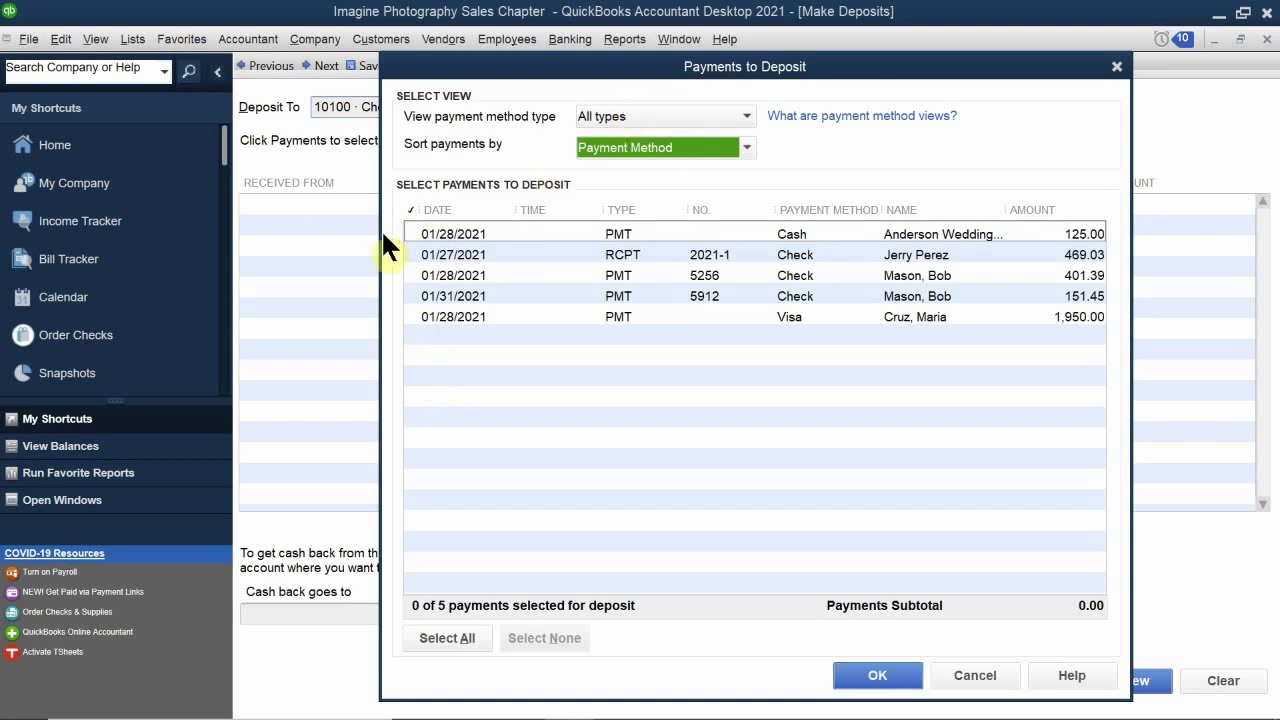
pyautogui.click(411, 234)
pyautogui.click(410, 254)
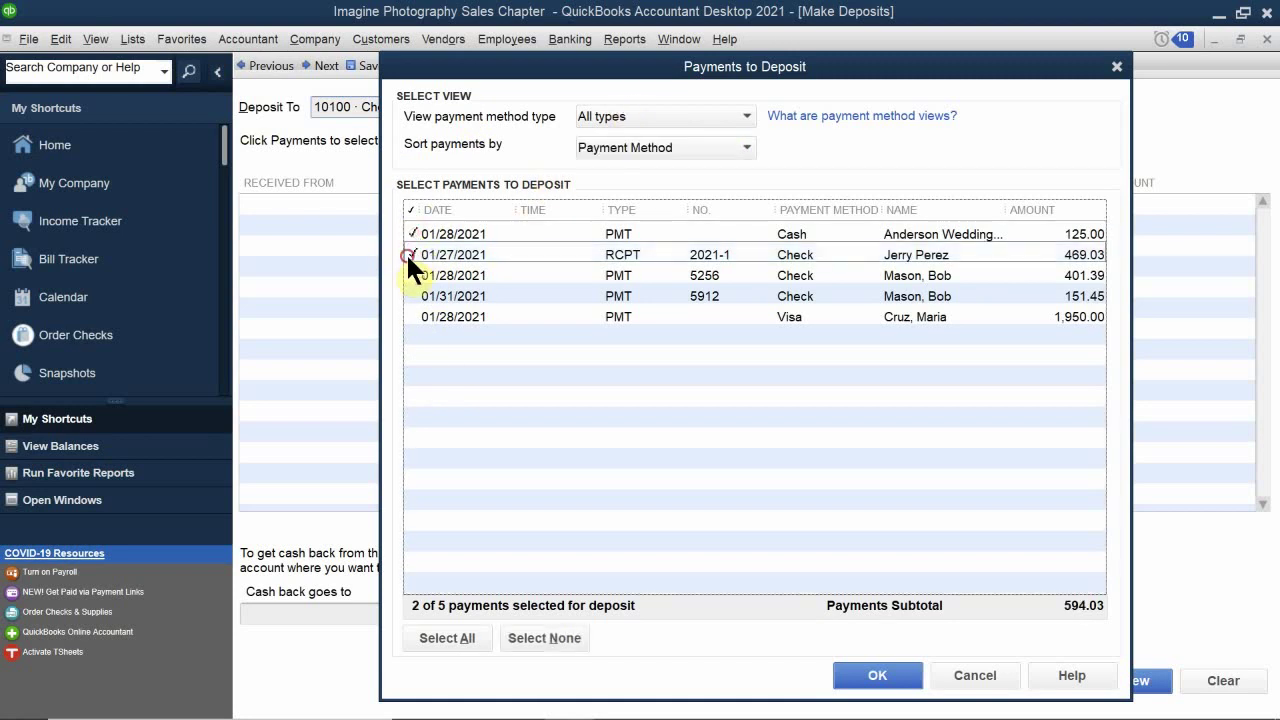
pyautogui.click(405, 275)
pyautogui.click(408, 292)
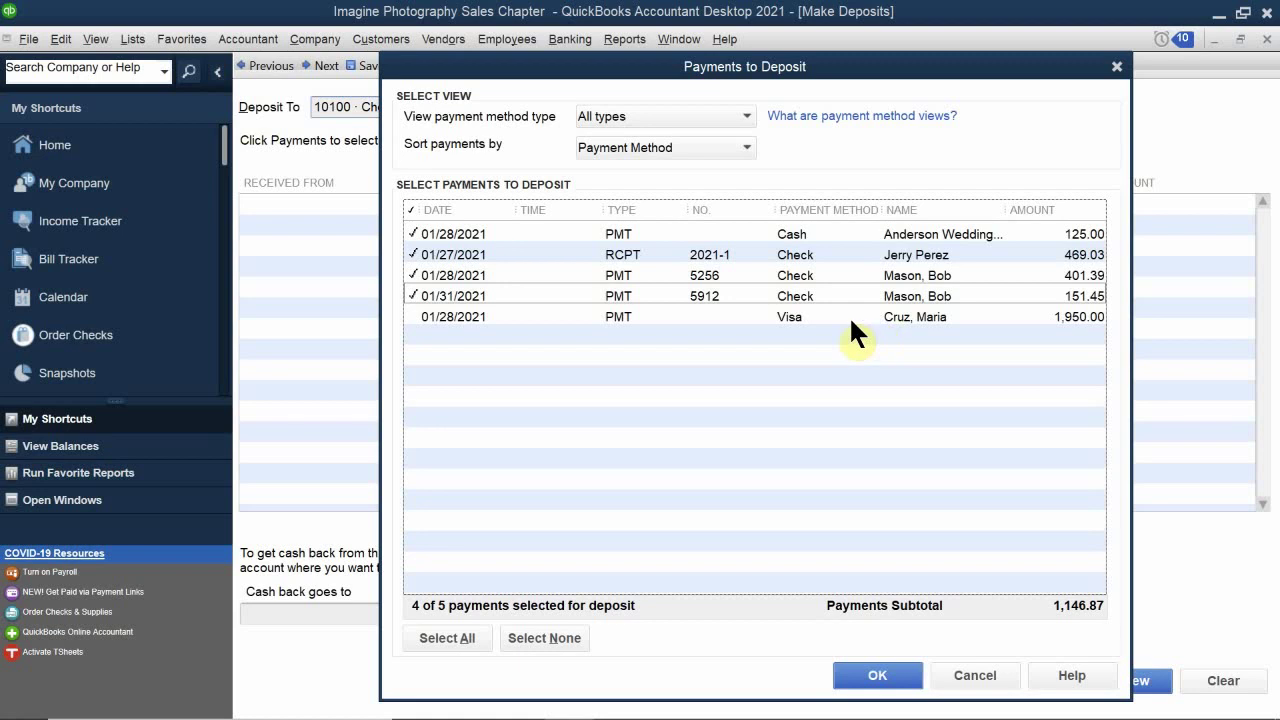
pyautogui.click(899, 684)
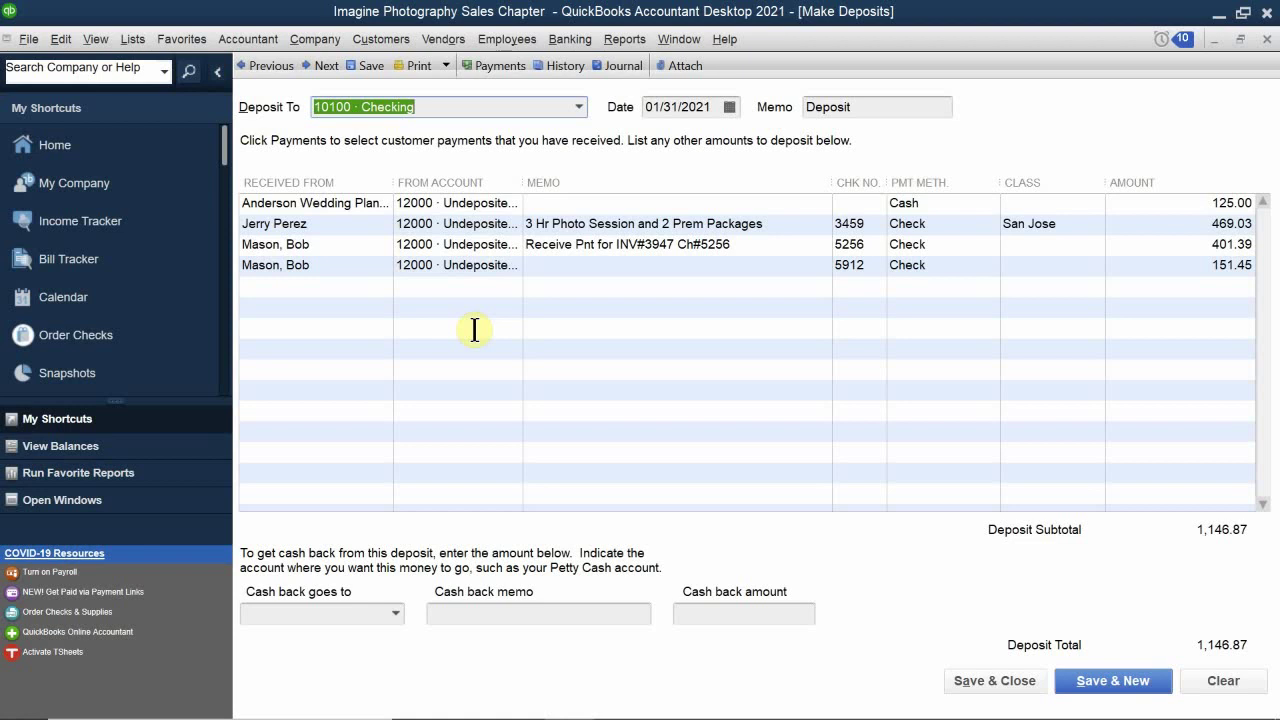
# Add a new line to the deposit, coming from account 30500 · Owner Contribution.
pyautogui.click(278, 288)
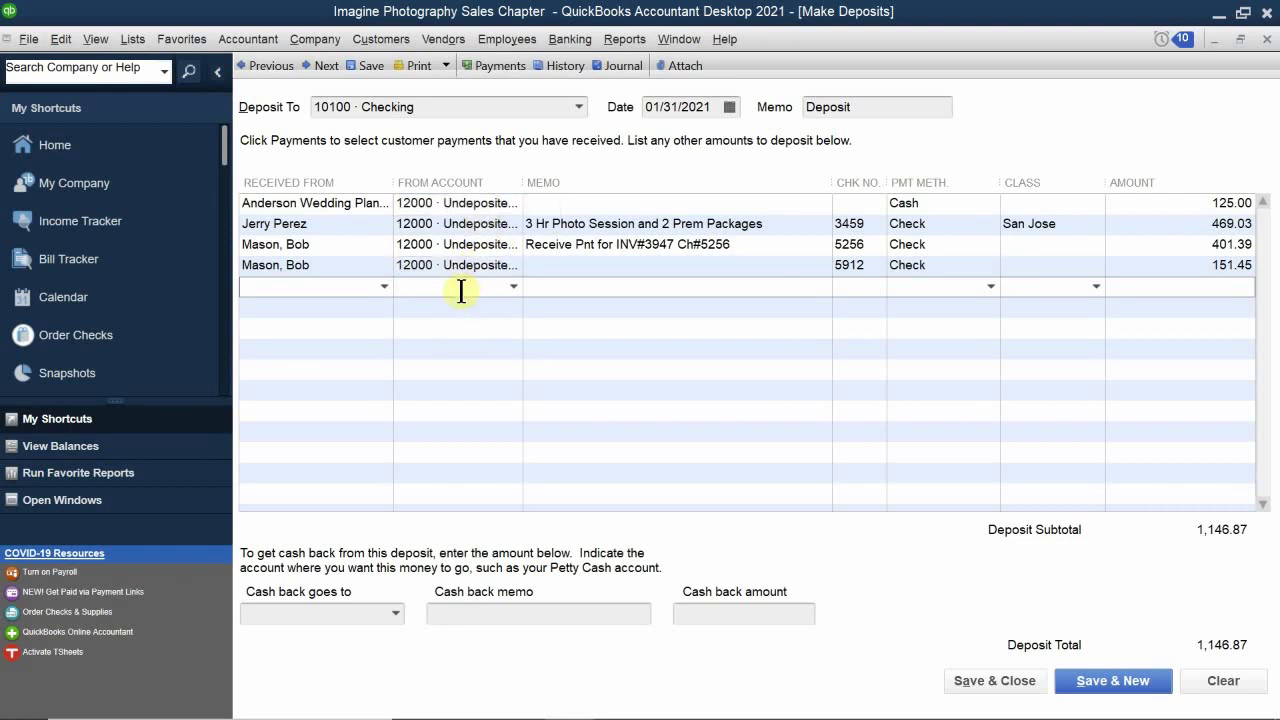
pyautogui.click(461, 290)
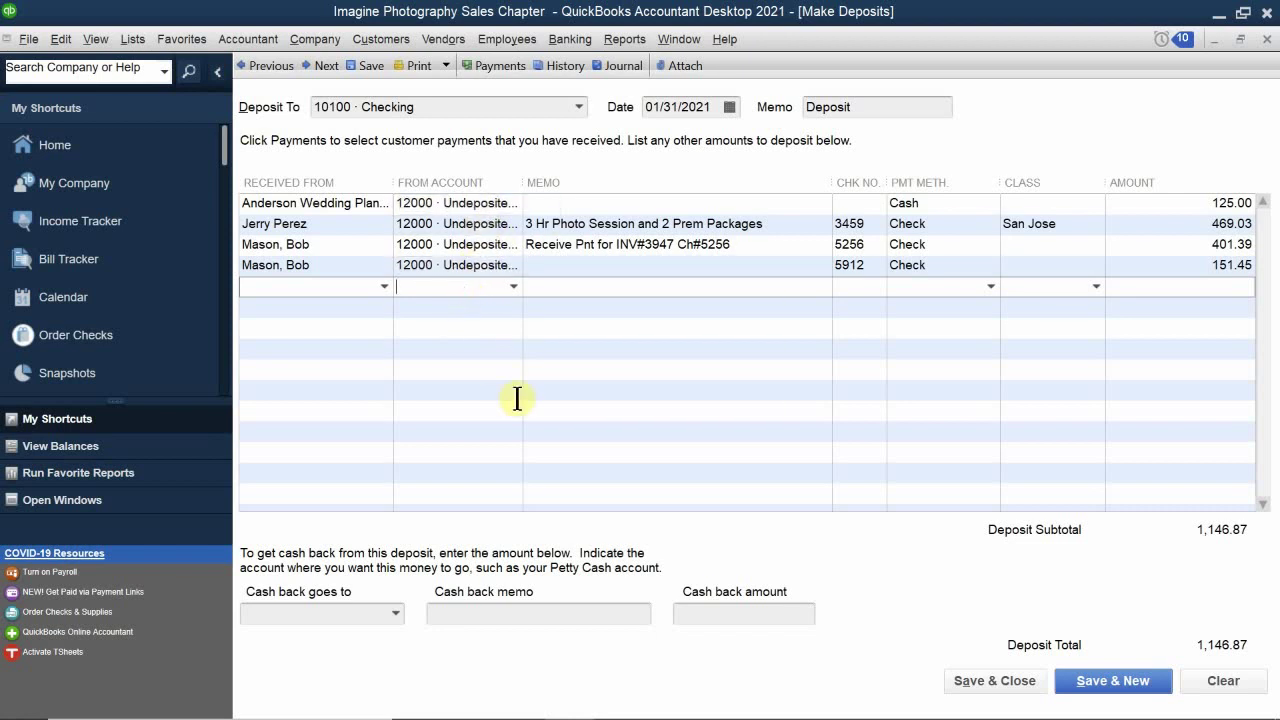
pyautogui.write('P')
pyautogui.press('BackSpace')
pyautogui.press('BackSpace')
pyautogui.write('O')
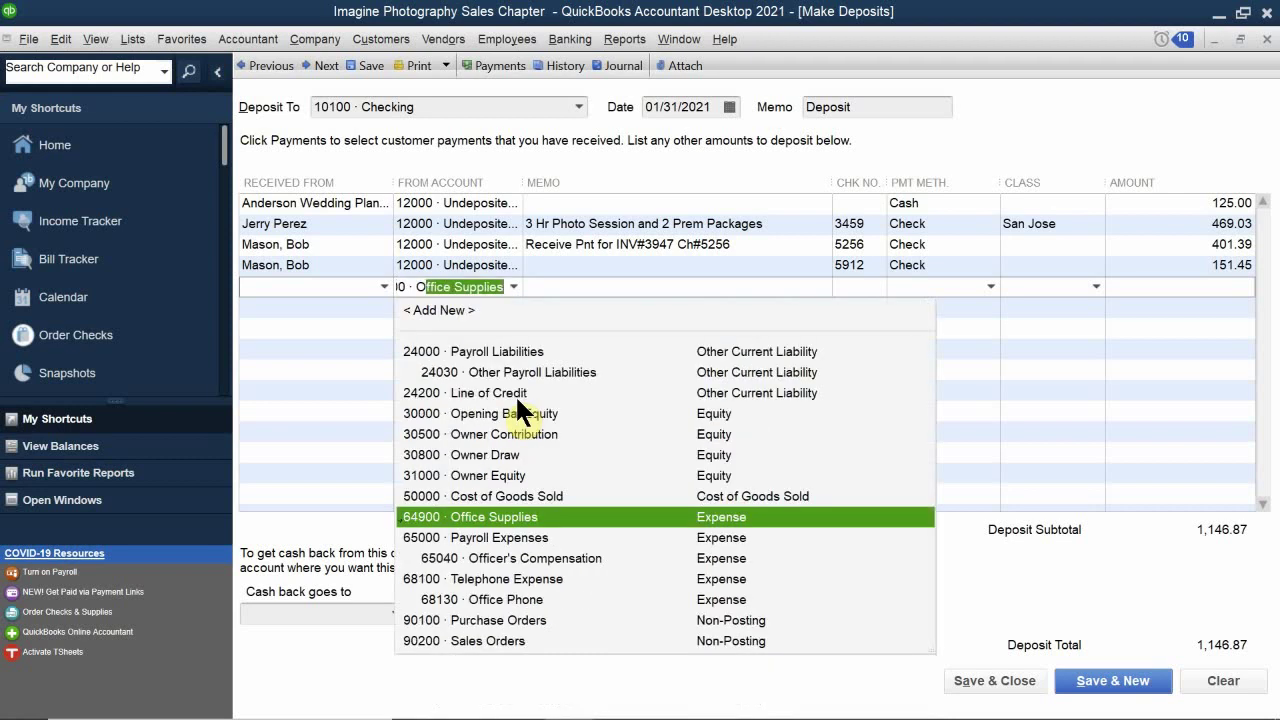
pyautogui.write('wner Contribution')
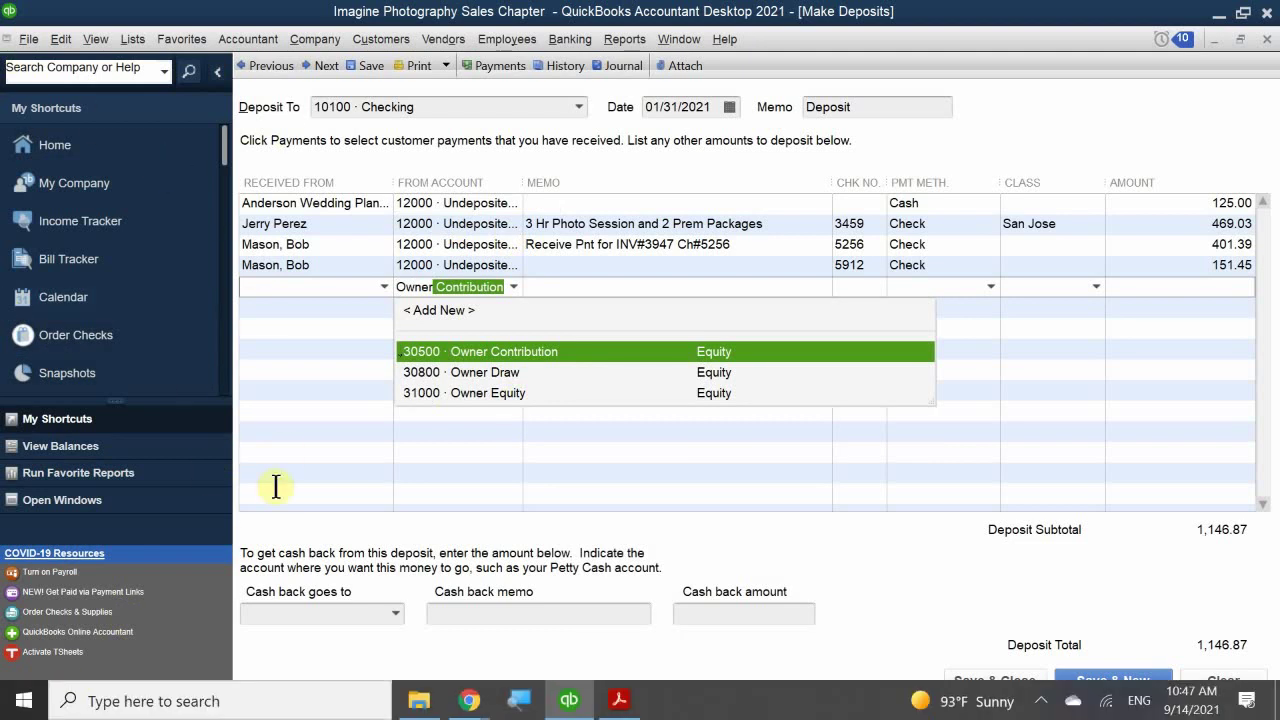
pyautogui.click(469, 352)
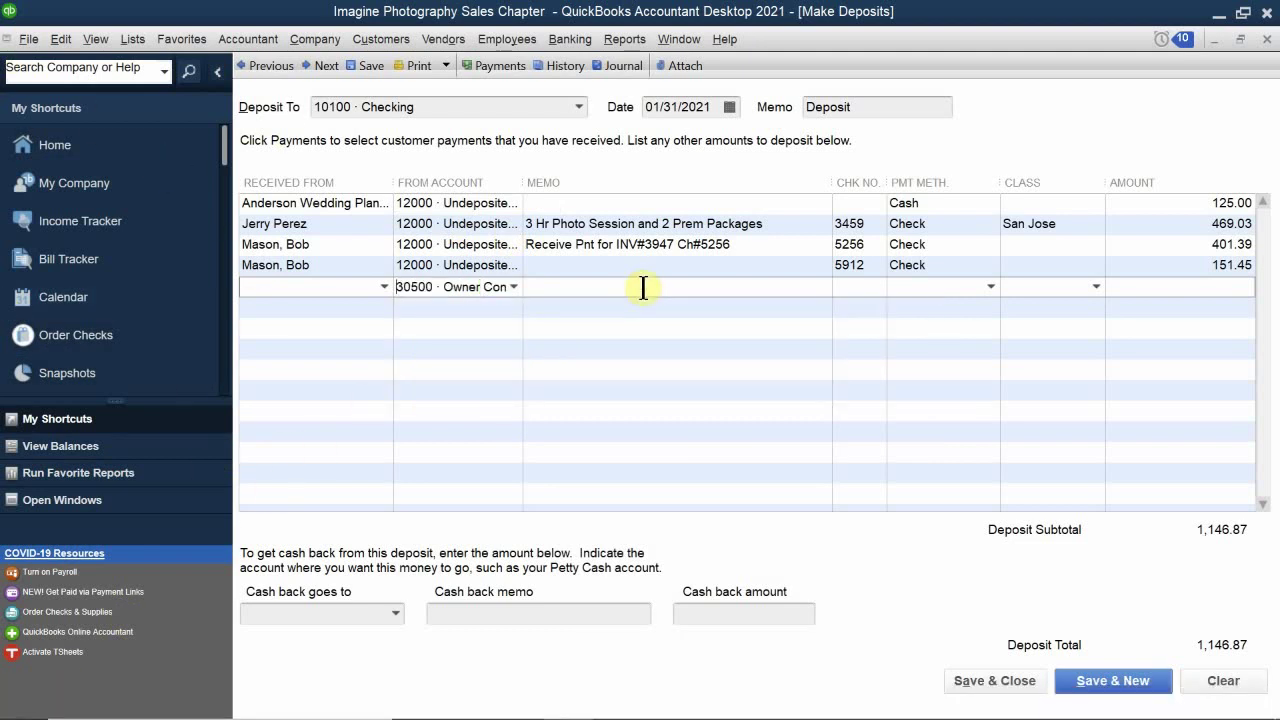
# Complete the owner contribution line with check number 13451, payment method Check, and an amount of 15,000.00.
pyautogui.click(851, 288)
pyautogui.write('13451')
pyautogui.click(987, 285)
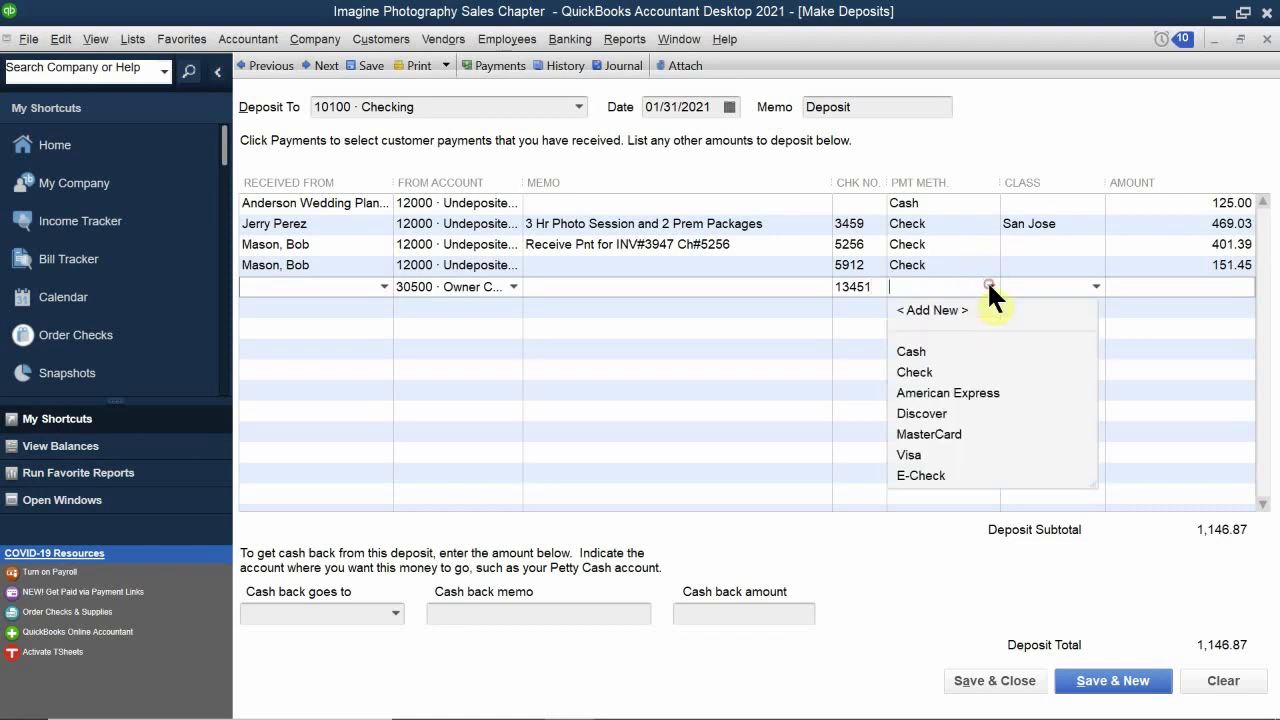
pyautogui.click(936, 374)
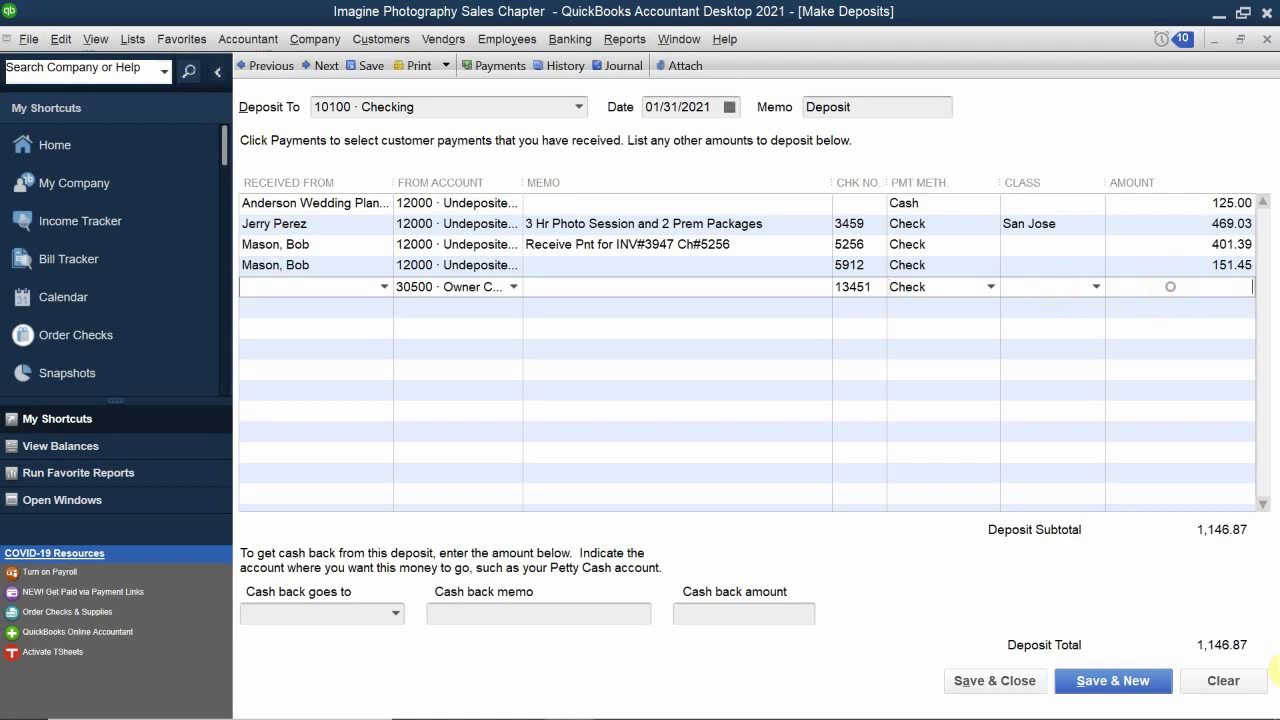
pyautogui.write('15000')
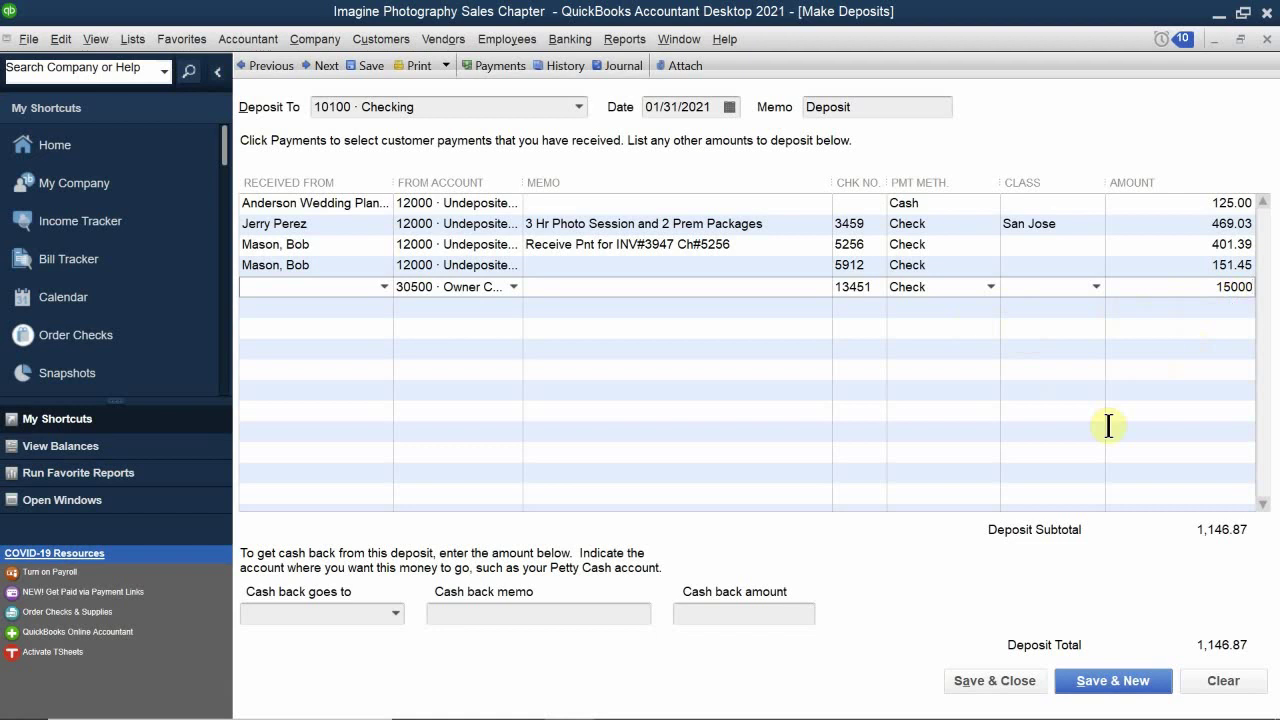
pyautogui.click(1166, 466)
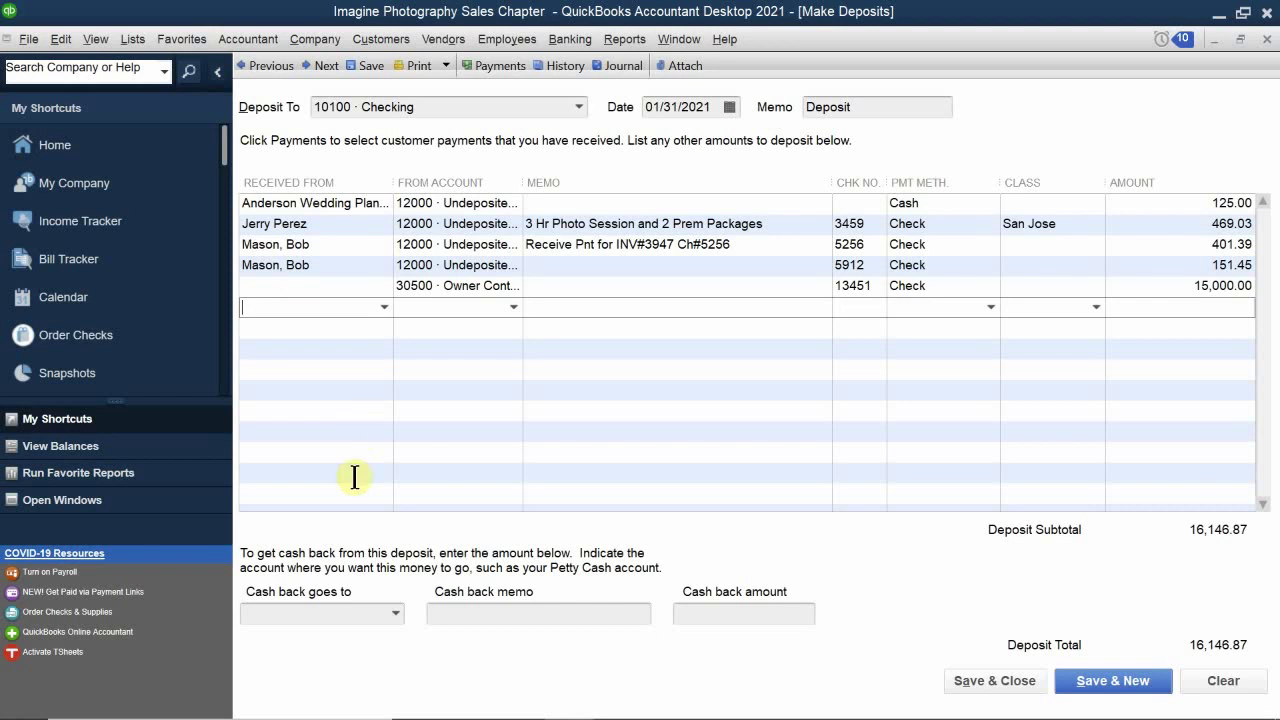
# Look over the cash back account, memo and amount fields, leave them empty, and save and close the deposit.
pyautogui.moveTo(297, 712)
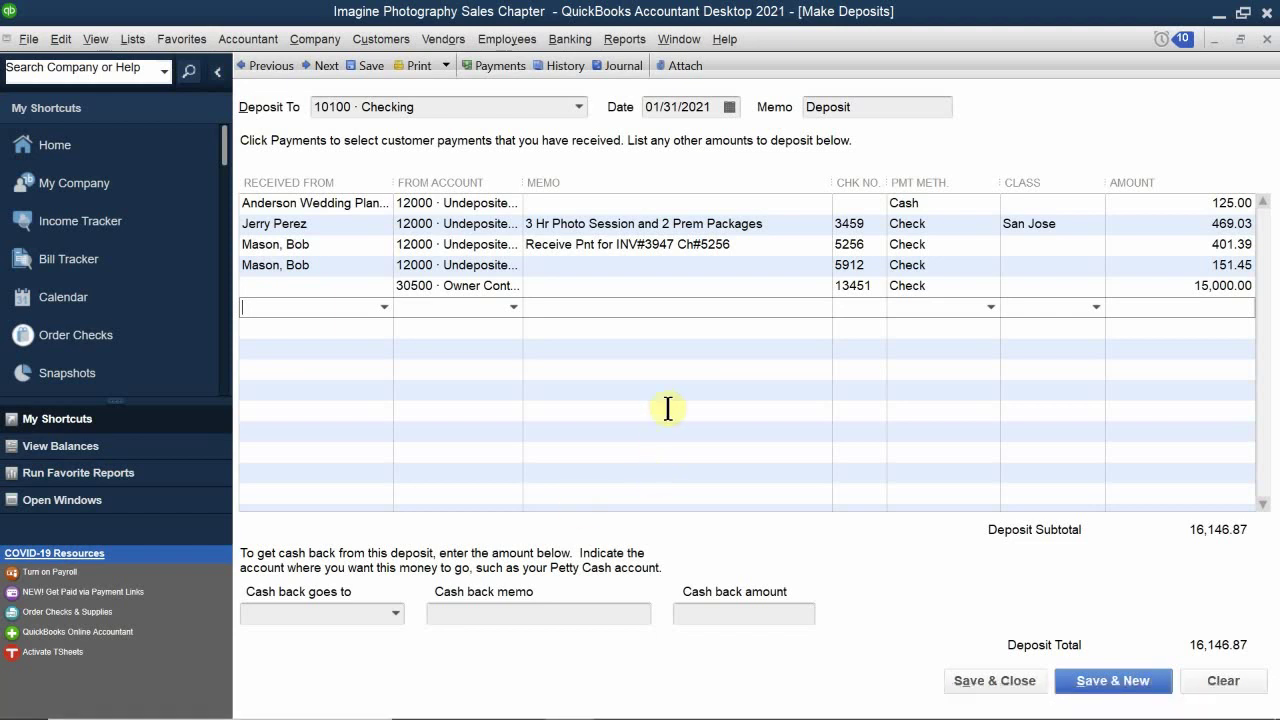
pyautogui.click(393, 608)
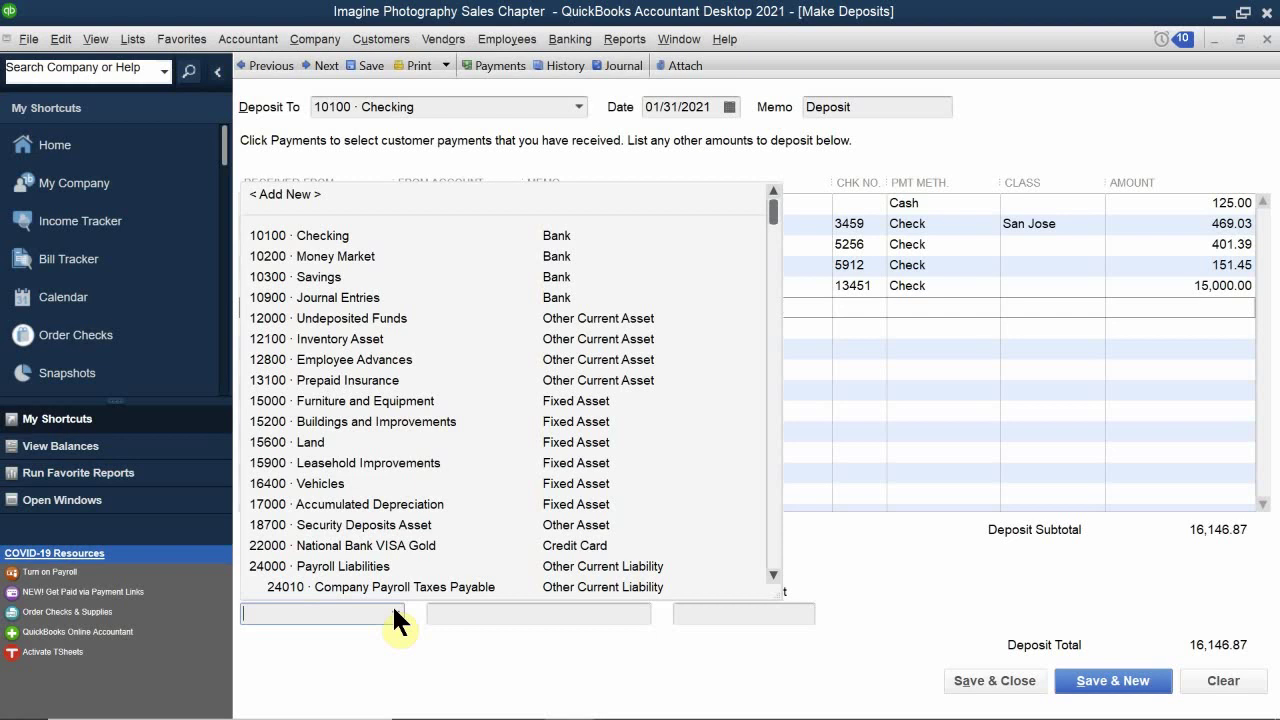
pyautogui.click(375, 638)
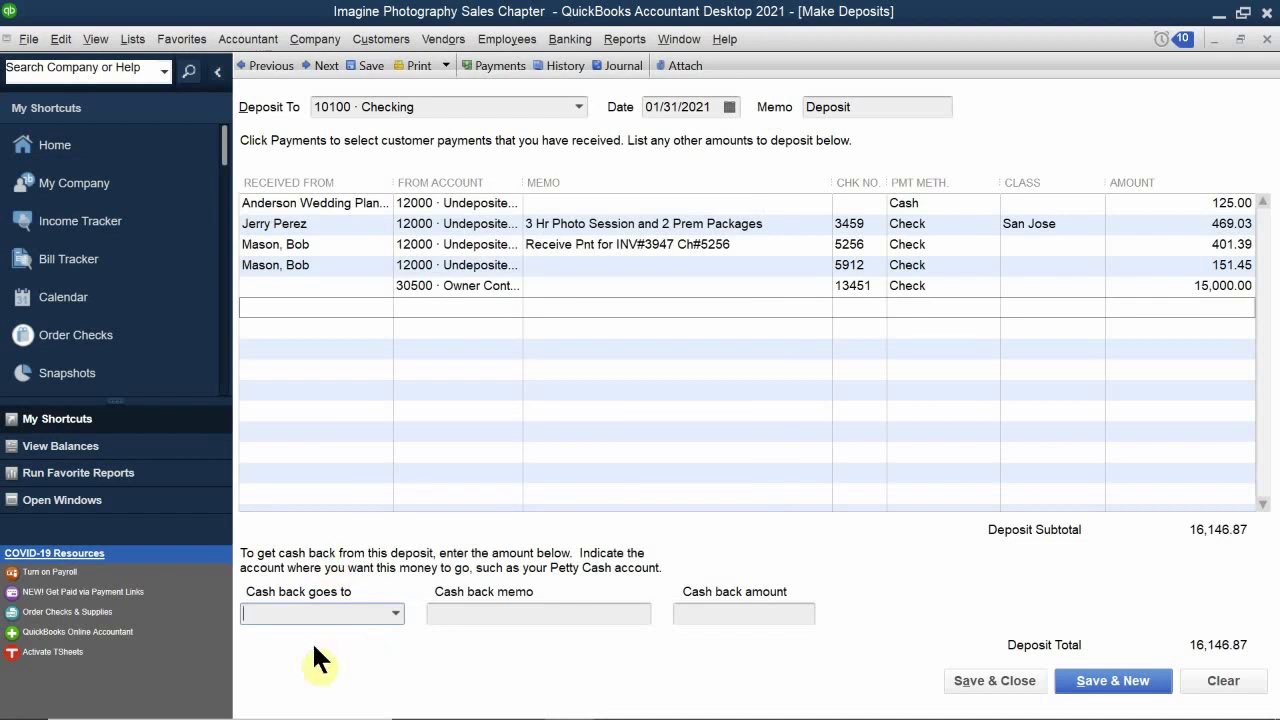
pyautogui.click(379, 636)
pyautogui.click(520, 619)
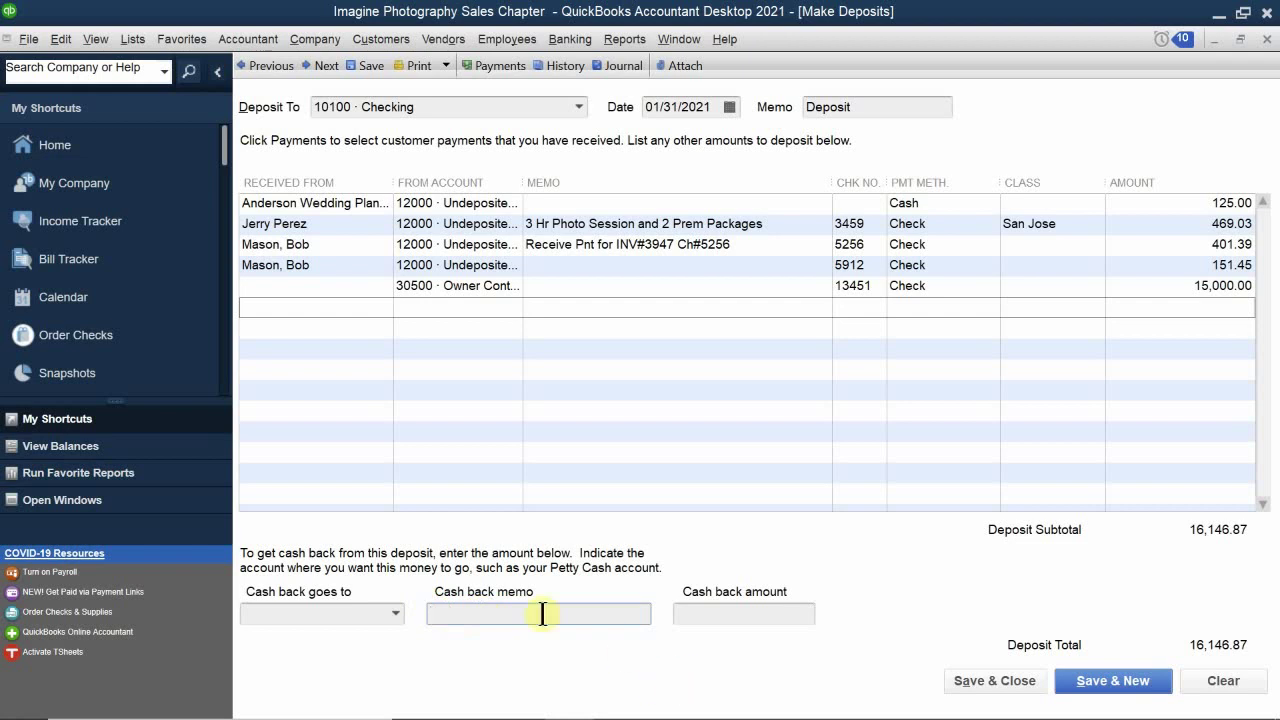
pyautogui.click(760, 614)
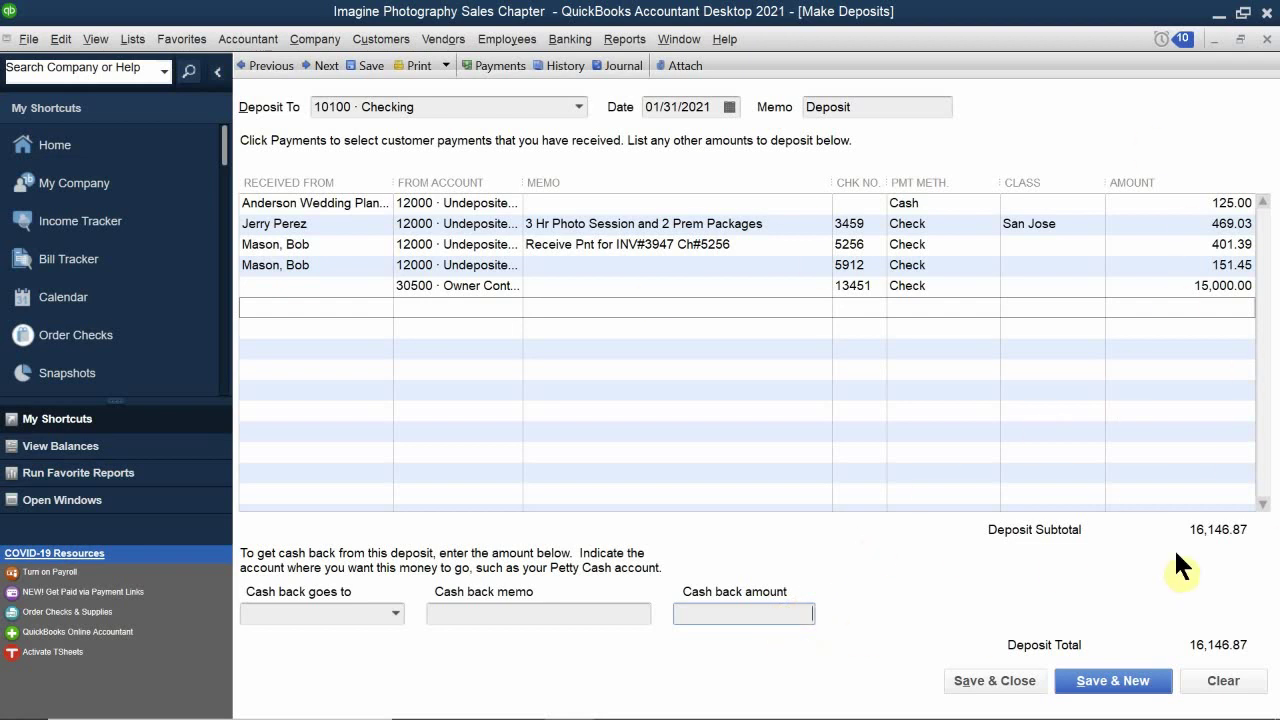
pyautogui.click(975, 678)
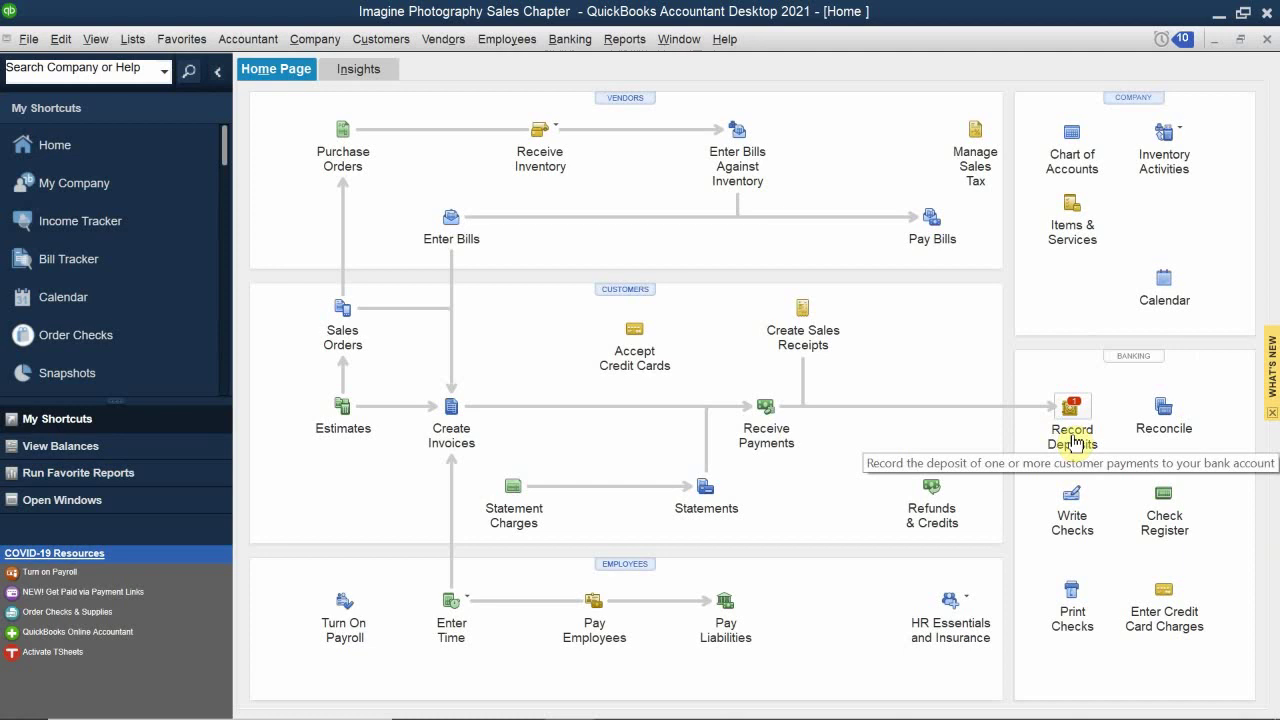
# Open the check register for account 10100 · Checking, examine the recorded 01/31/2021 deposit and the ending balance, and close the register.
pyautogui.click(1168, 518)
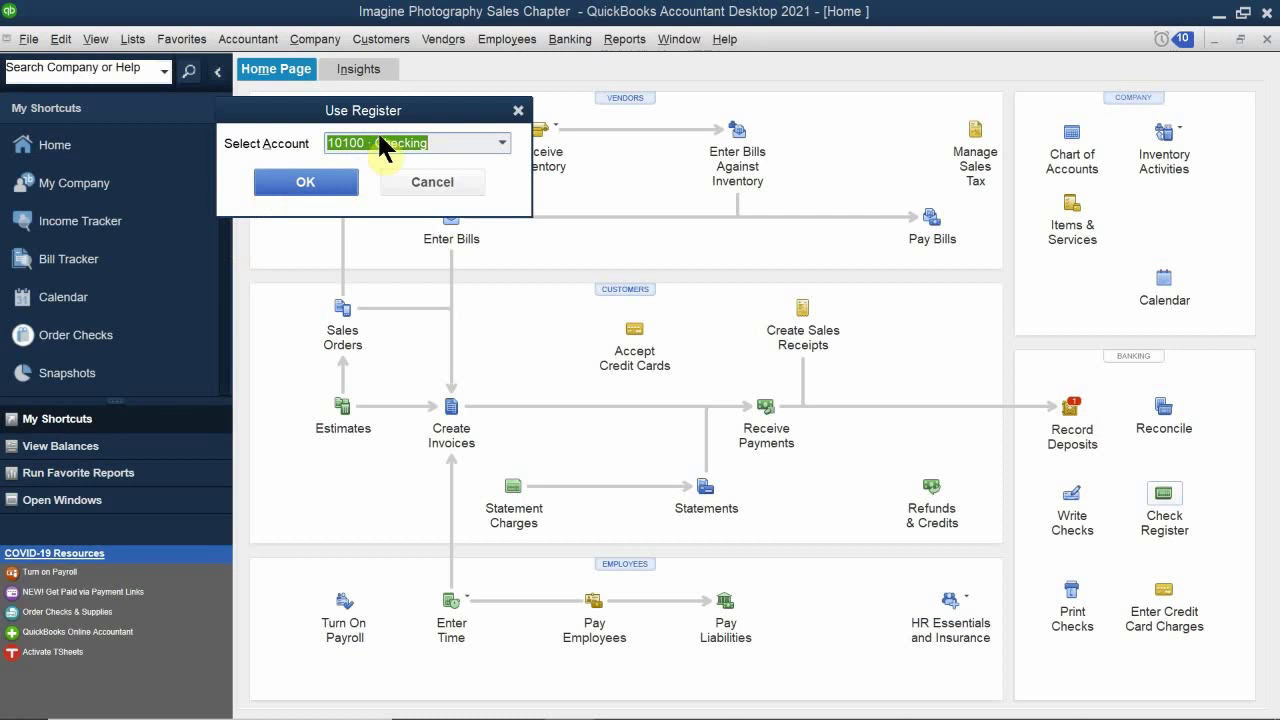
pyautogui.click(298, 188)
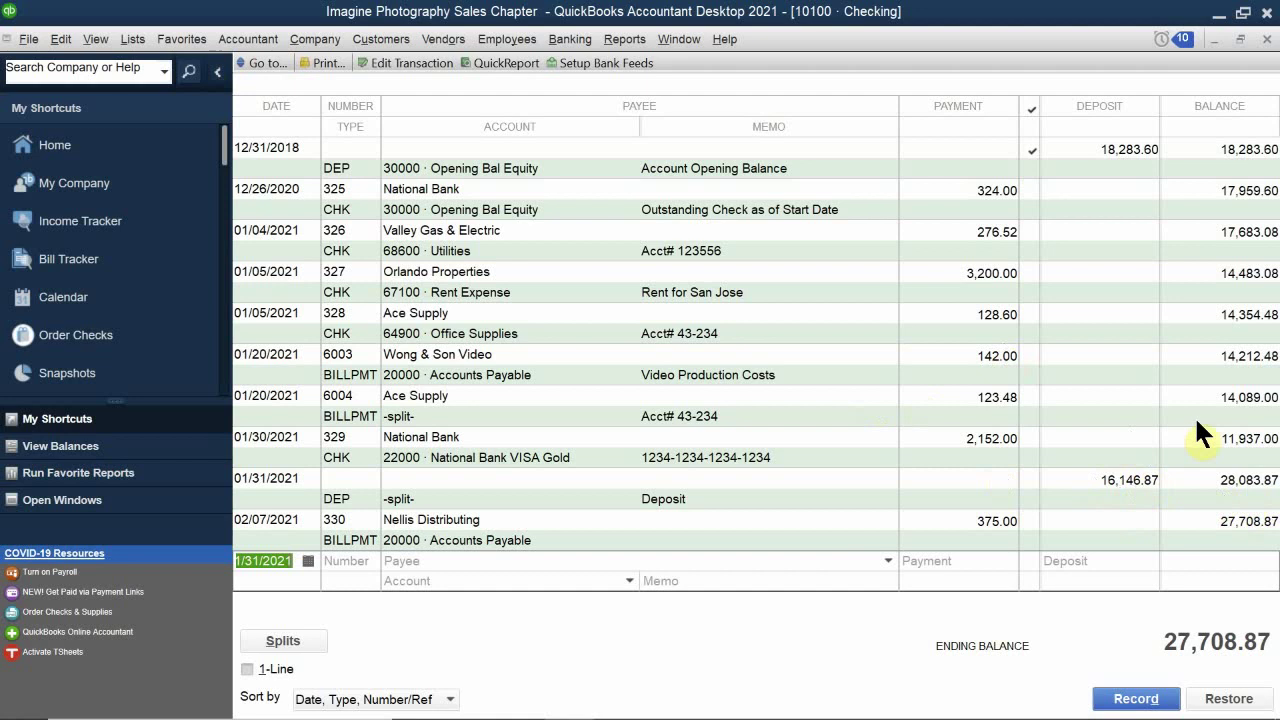
pyautogui.moveTo(1244, 716)
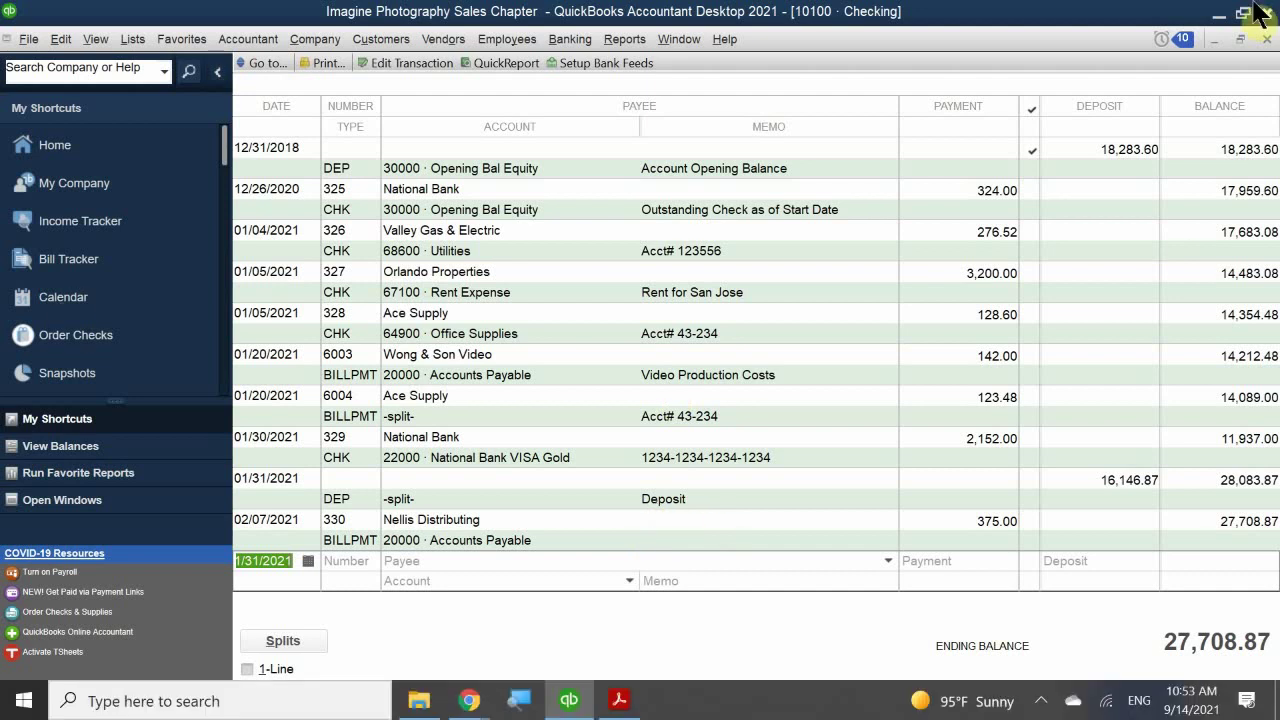
pyautogui.click(1266, 39)
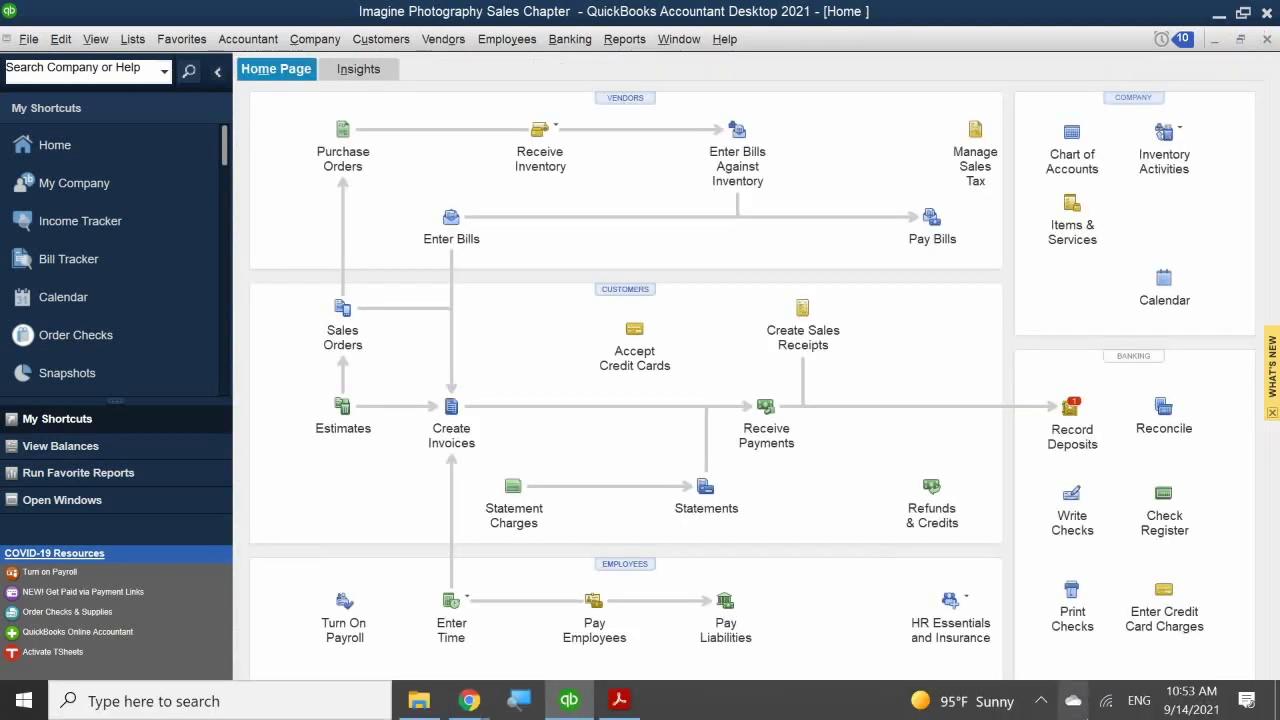
# Start a new bank deposit to account 10100 · Checking and add the customer's Visa payment to it.
pyautogui.click(1075, 412)
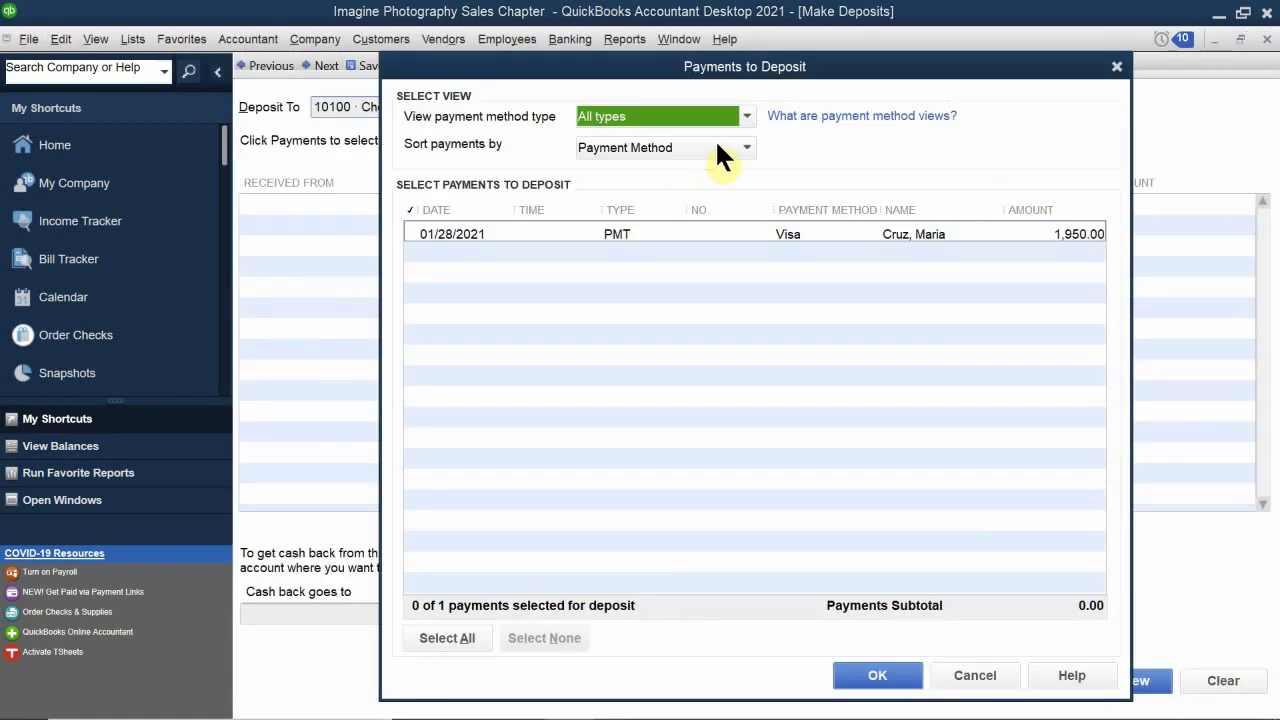
pyautogui.click(410, 233)
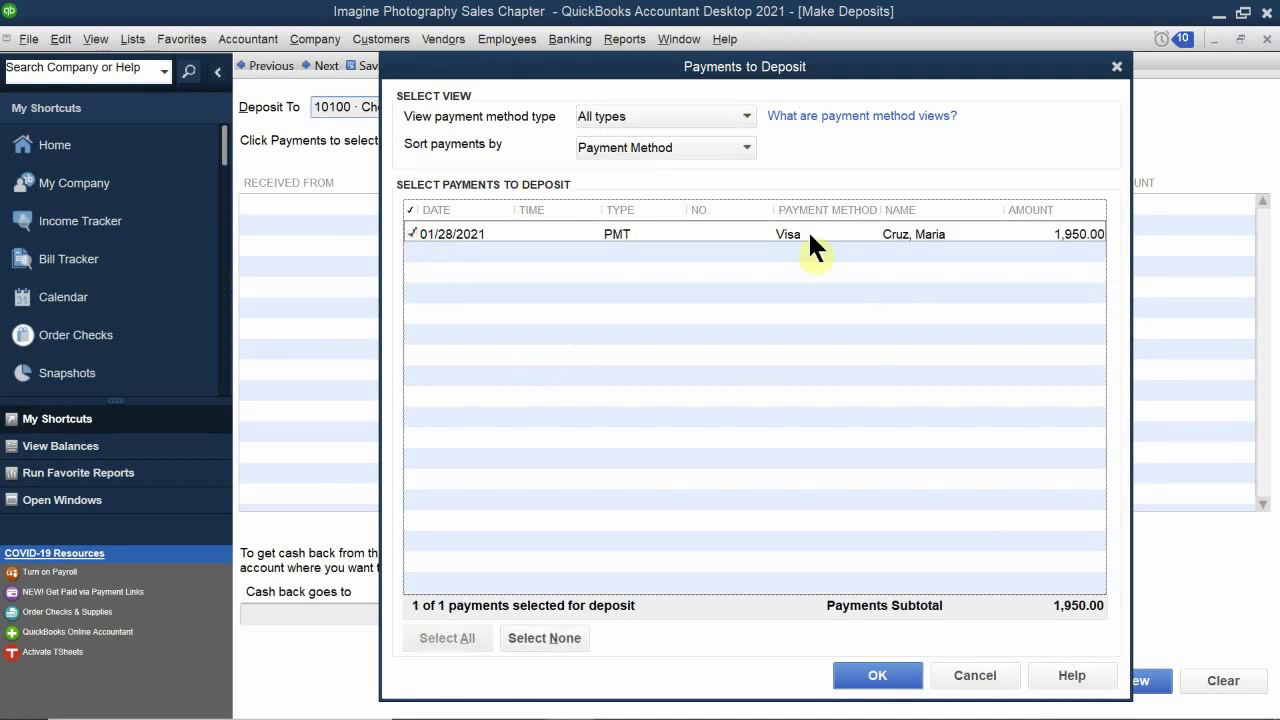
pyautogui.click(877, 676)
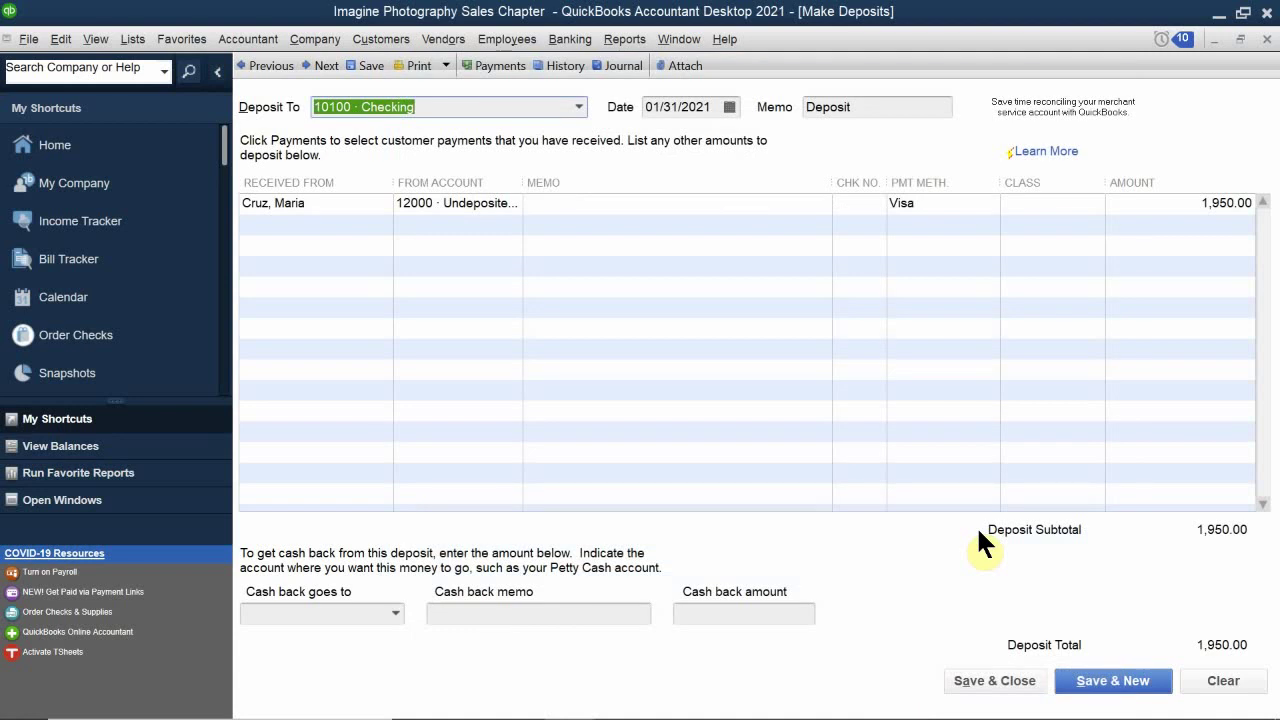
# Add a deposit line from account 60400 · Bank Service Charges with the amount calculated as 1950 * 0.02.
pyautogui.moveTo(580, 710)
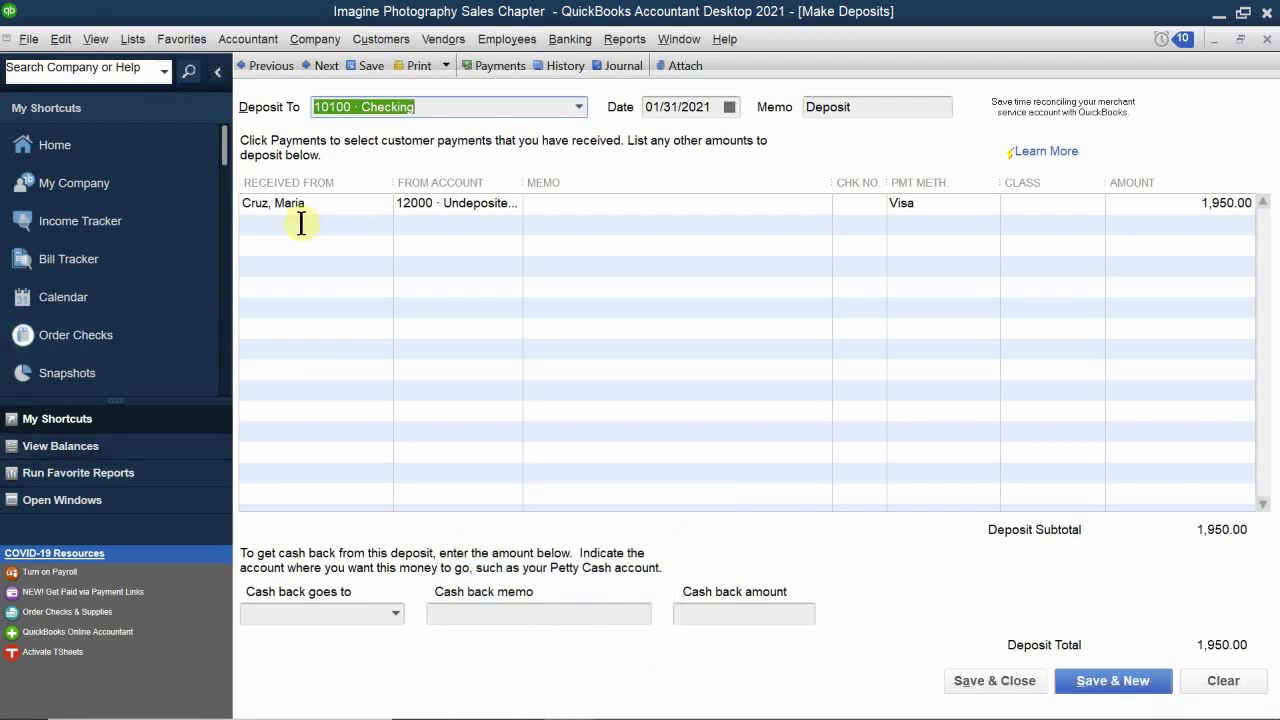
pyautogui.click(442, 225)
pyautogui.write('bank')
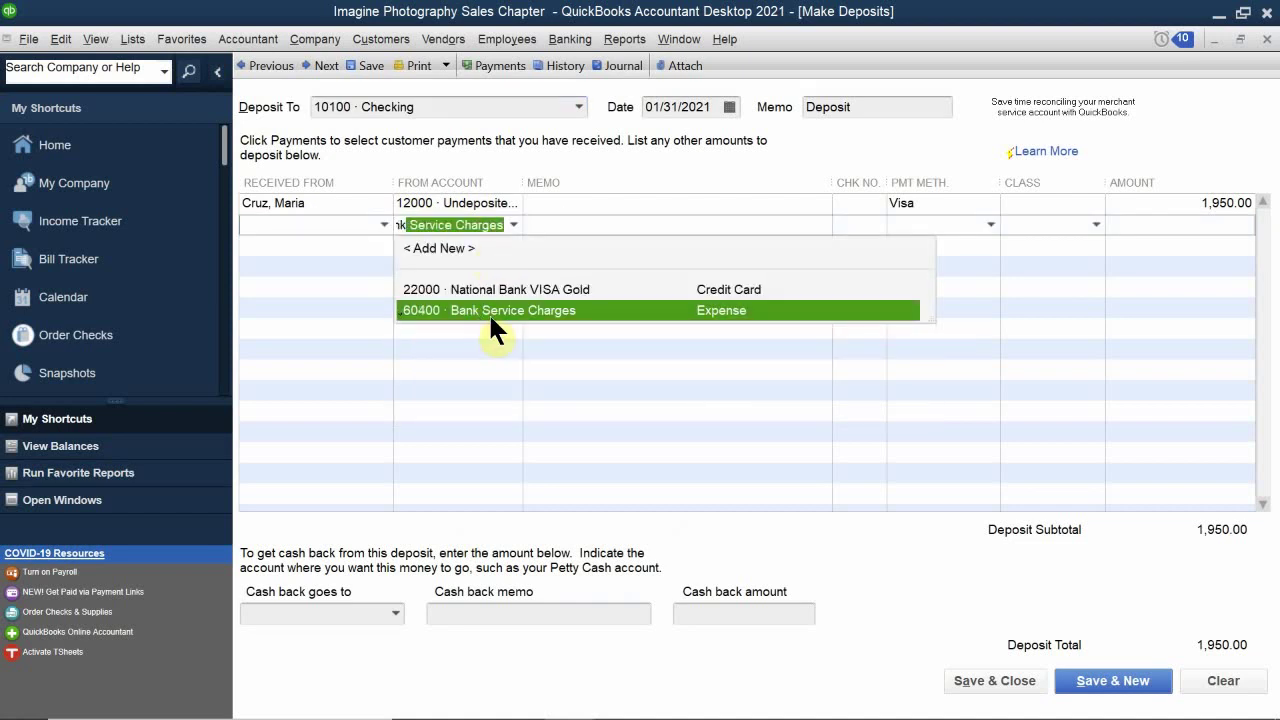
pyautogui.click(505, 310)
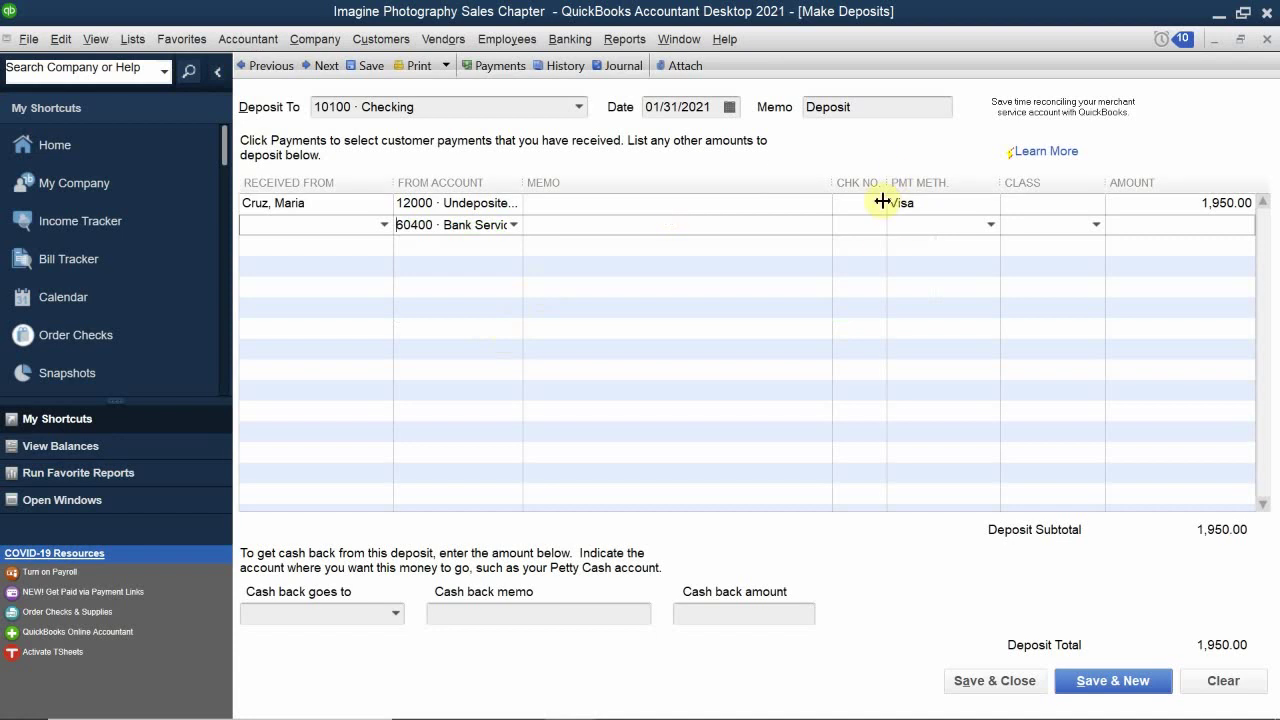
pyautogui.click(1206, 226)
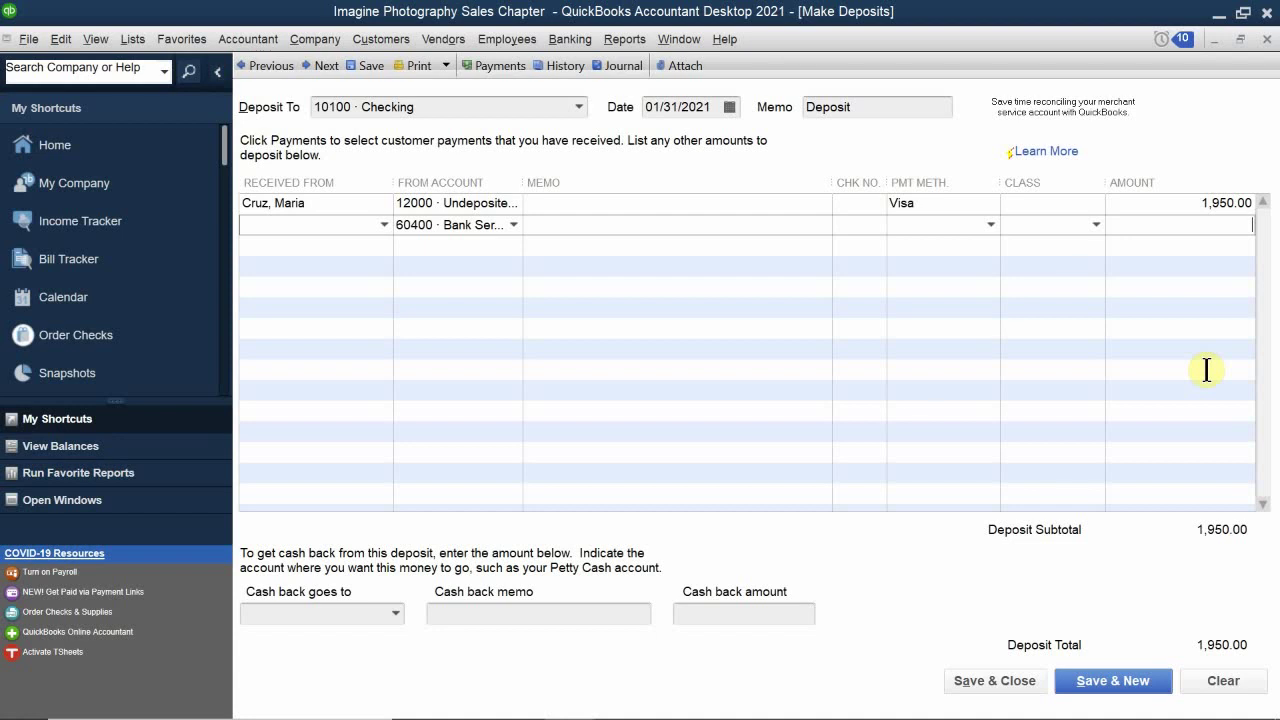
pyautogui.write('1950')
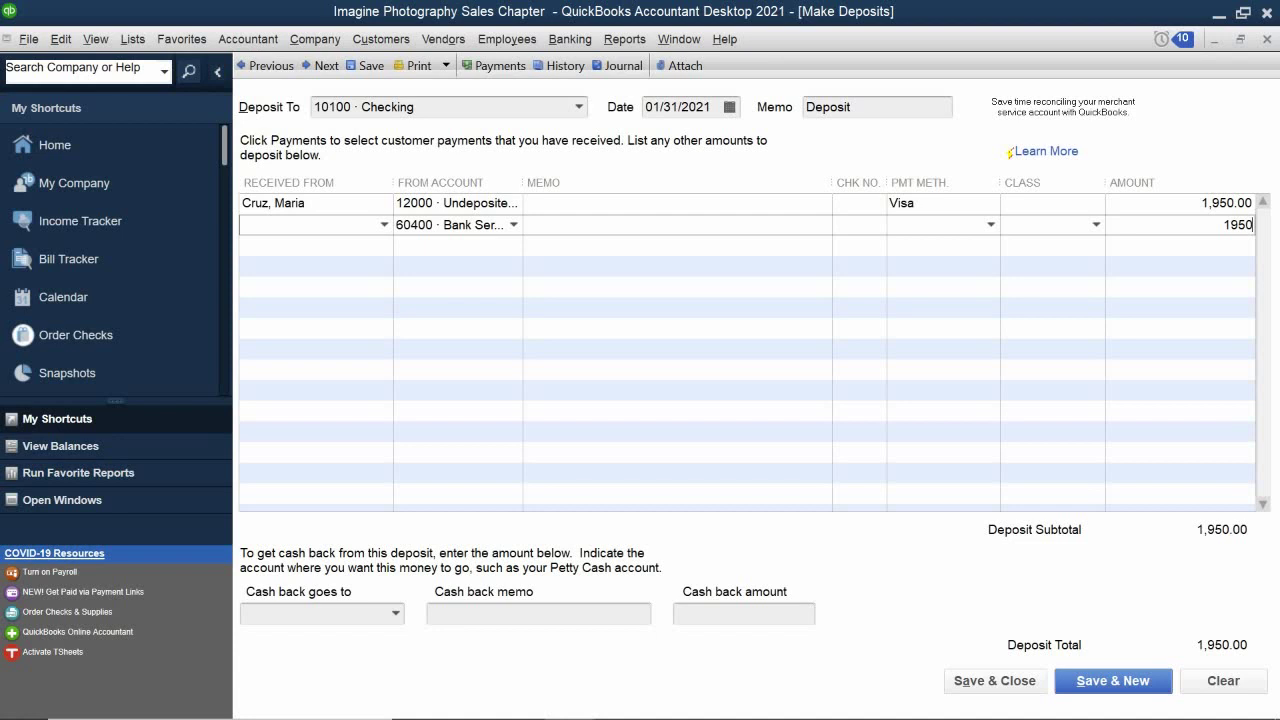
pyautogui.write('*')
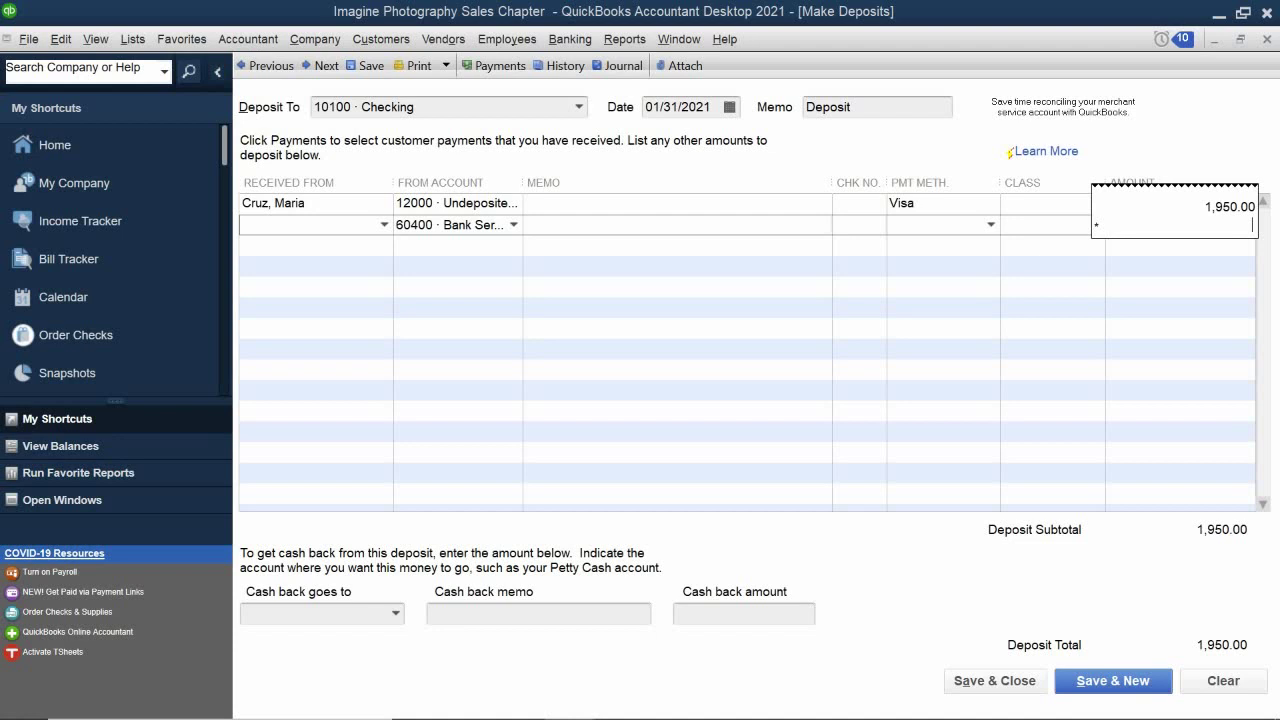
pyautogui.write('0.02')
pyautogui.press('Return')
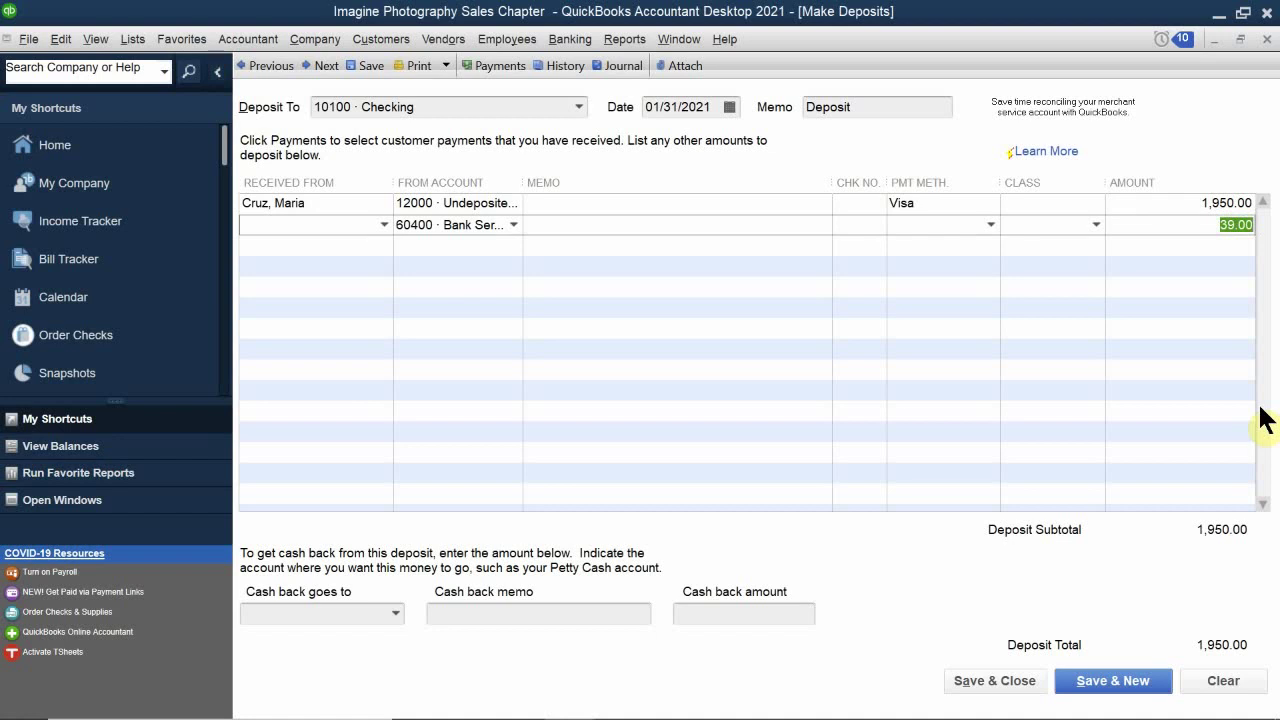
pyautogui.click(1226, 260)
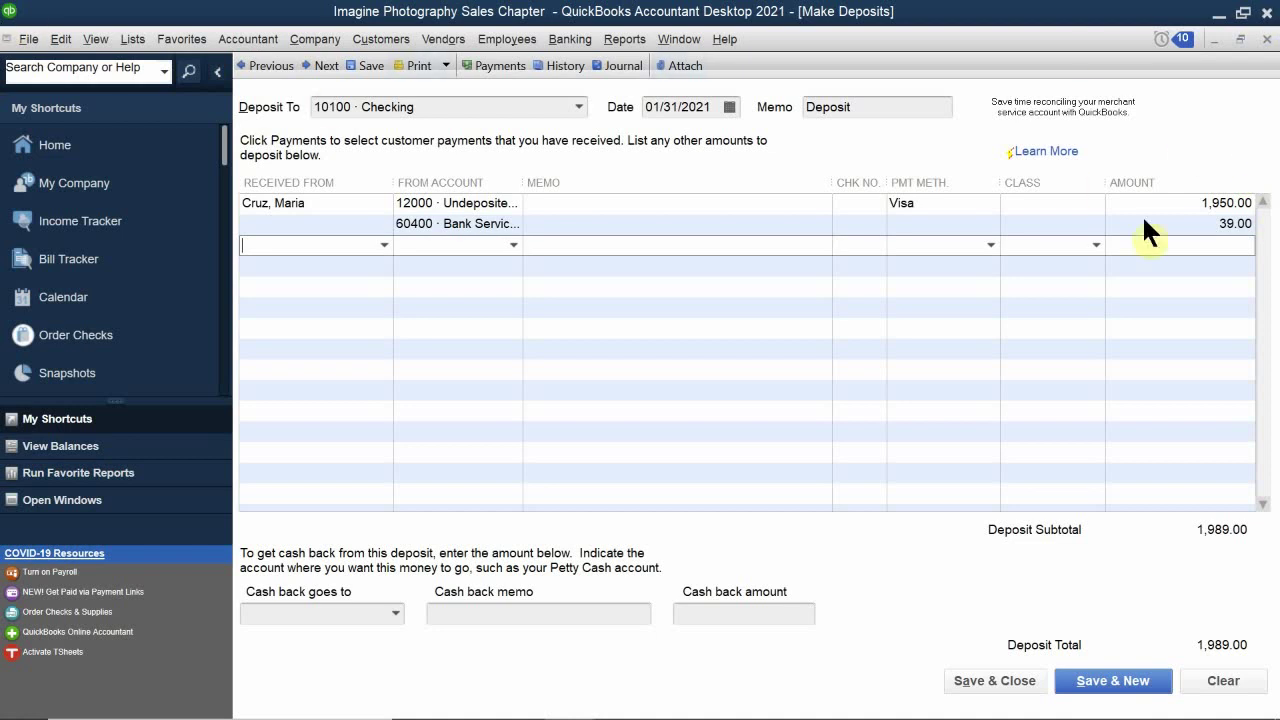
# Make the fee line's amount negative by recalculating it as 1950 * -0.02.
pyautogui.click(1205, 224)
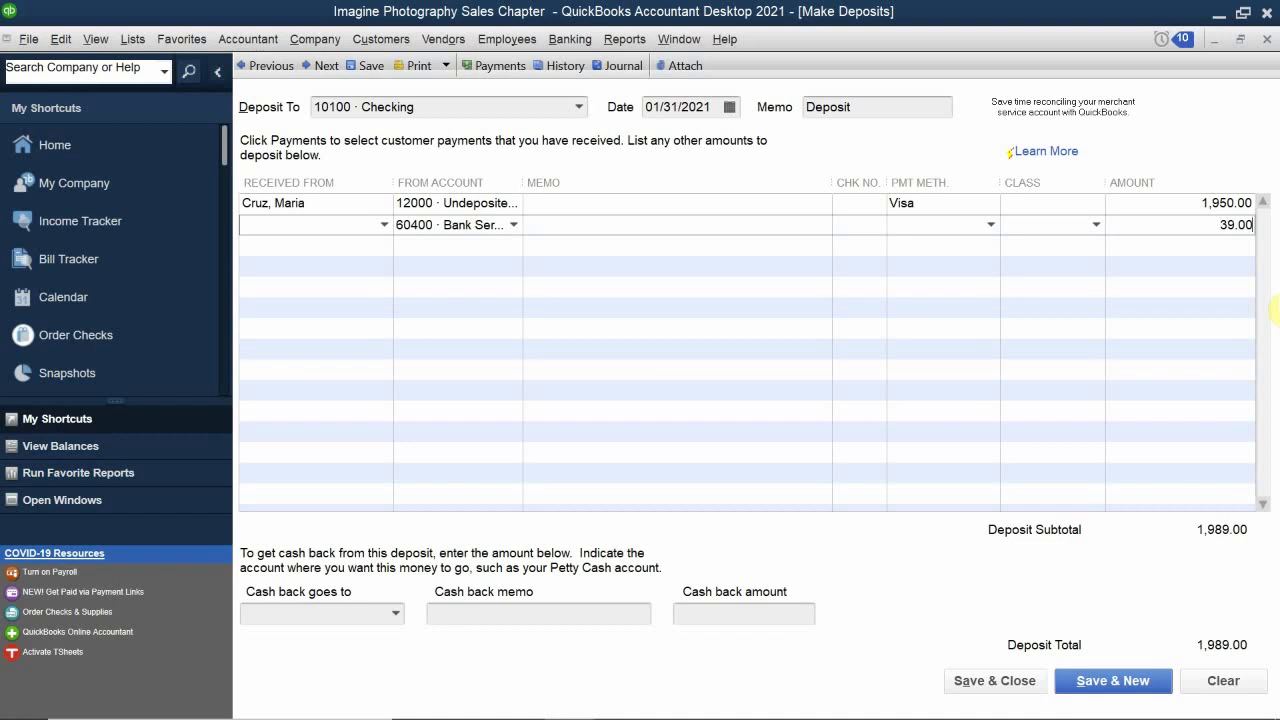
pyautogui.press('BackSpace')
pyautogui.press('BackSpace')
pyautogui.press('BackSpace')
pyautogui.press('BackSpace')
pyautogui.press('BackSpace')
pyautogui.write('1950')
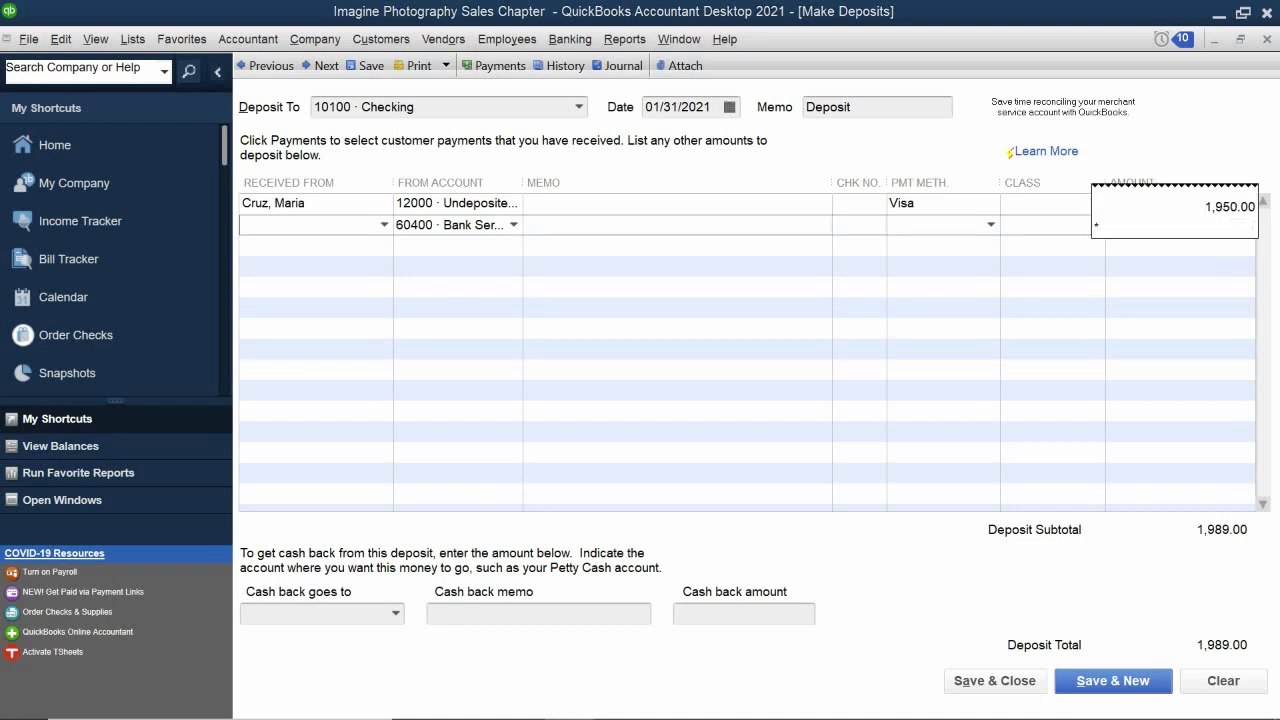
pyautogui.write('-.02')
pyautogui.press('BackSpace')
pyautogui.press('BackSpace')
pyautogui.write('0.02')
pyautogui.press('Return')
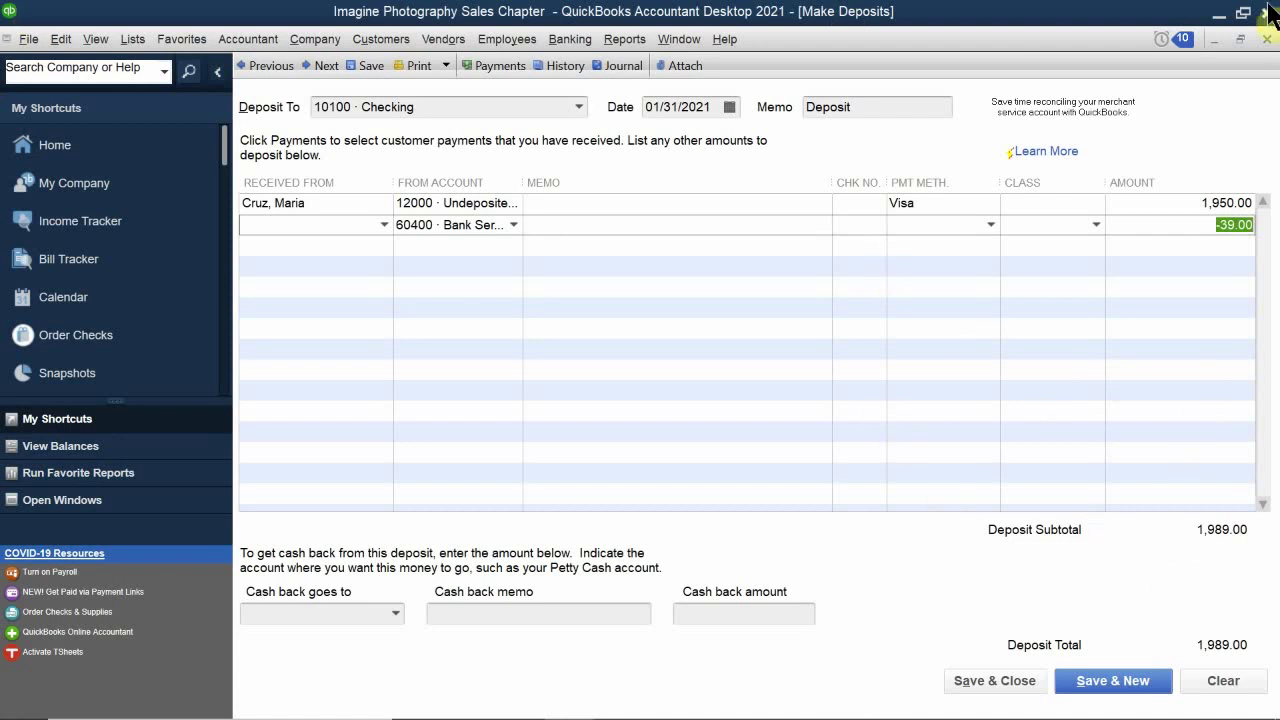
pyautogui.click(1209, 270)
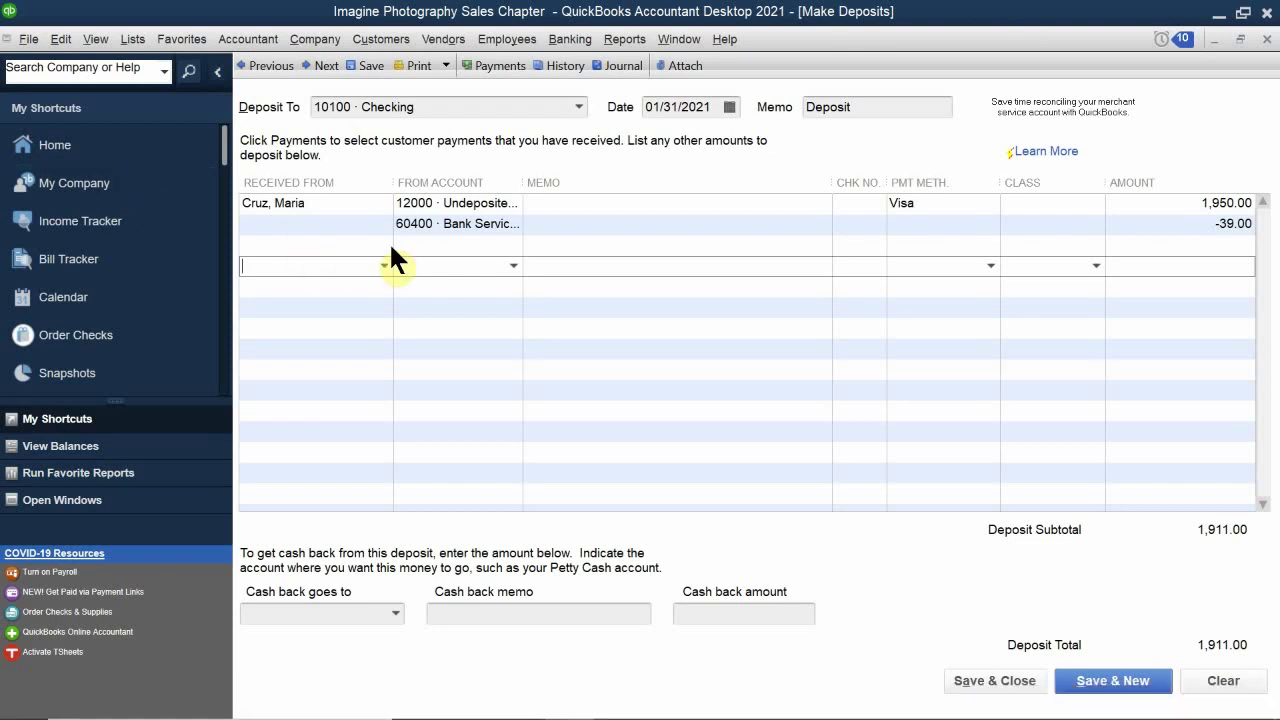
# Change the fee line's source account to 60500 · Merchant Service Fees.
pyautogui.click(471, 225)
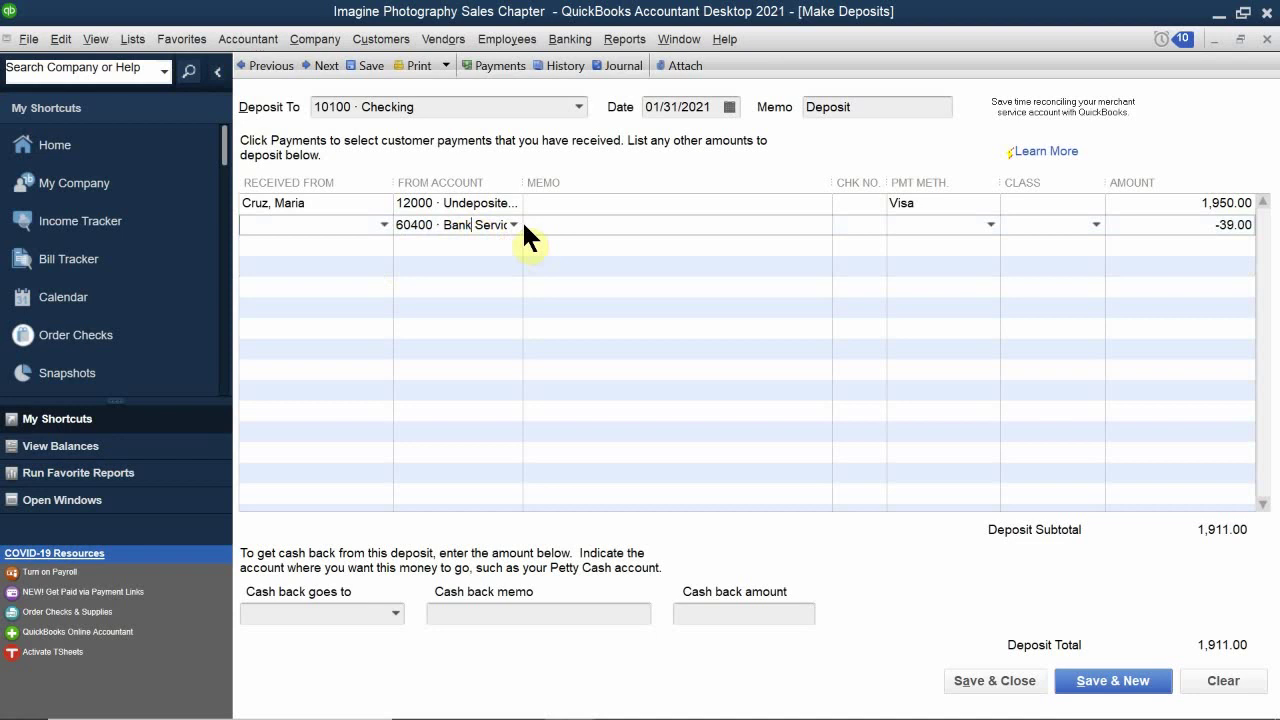
pyautogui.moveTo(503, 224); pyautogui.dragTo(331, 229)
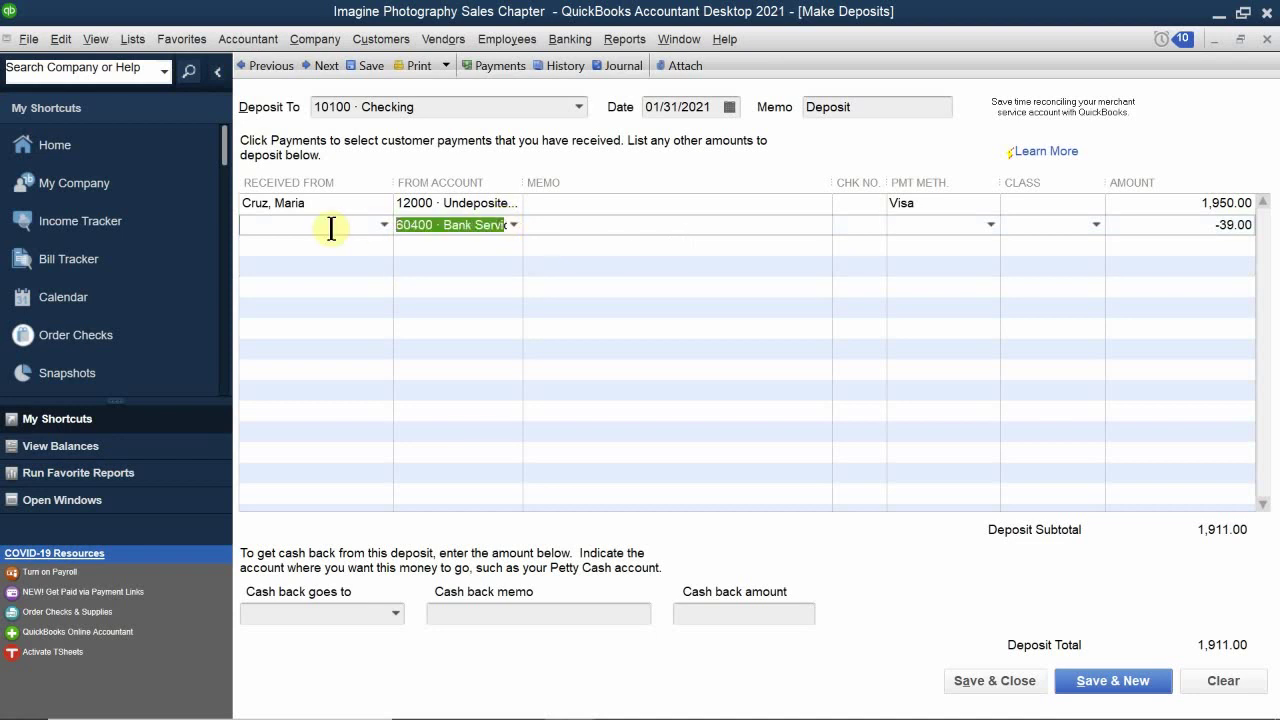
pyautogui.press('End')
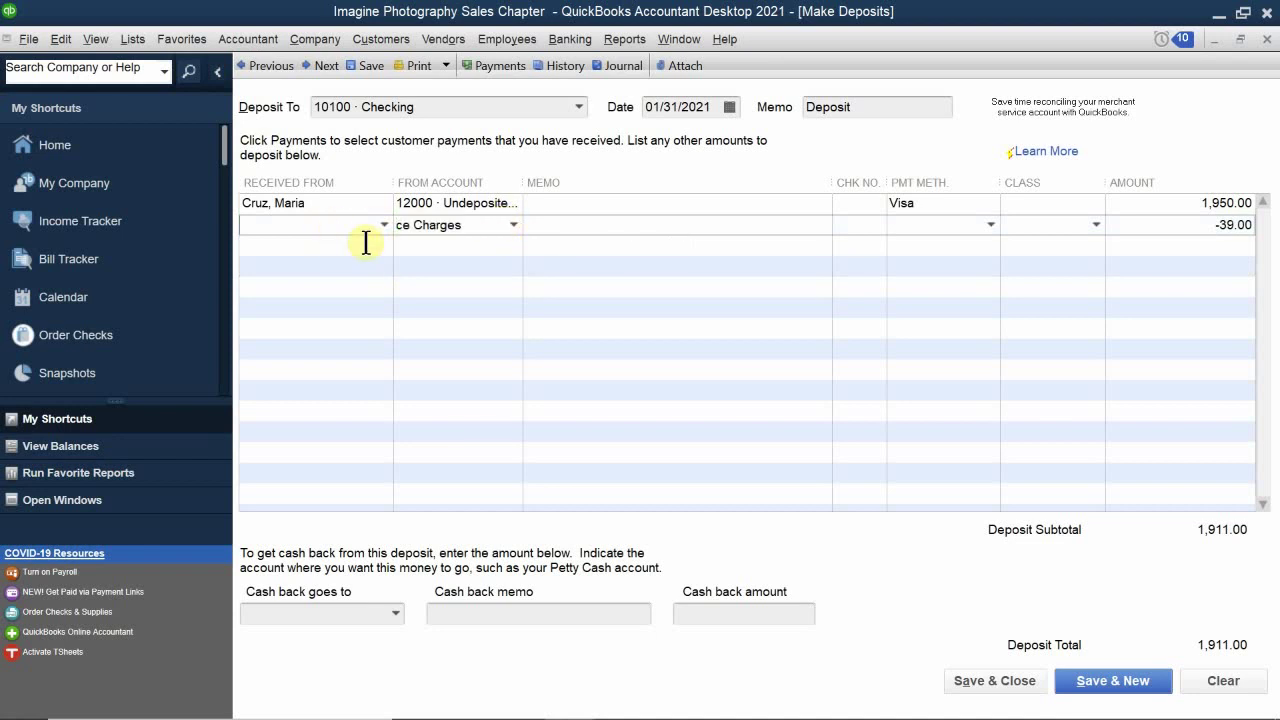
pyautogui.moveTo(464, 226); pyautogui.dragTo(323, 234)
pyautogui.press('BackSpace')
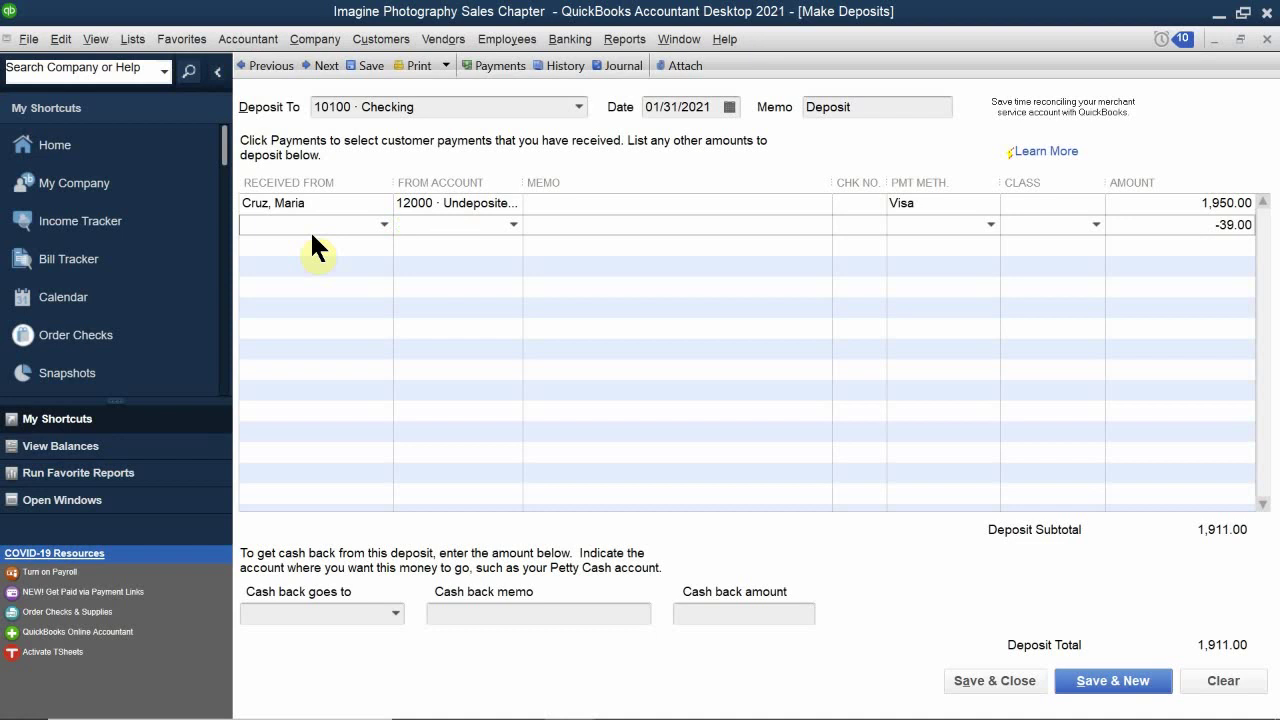
pyautogui.write('mer')
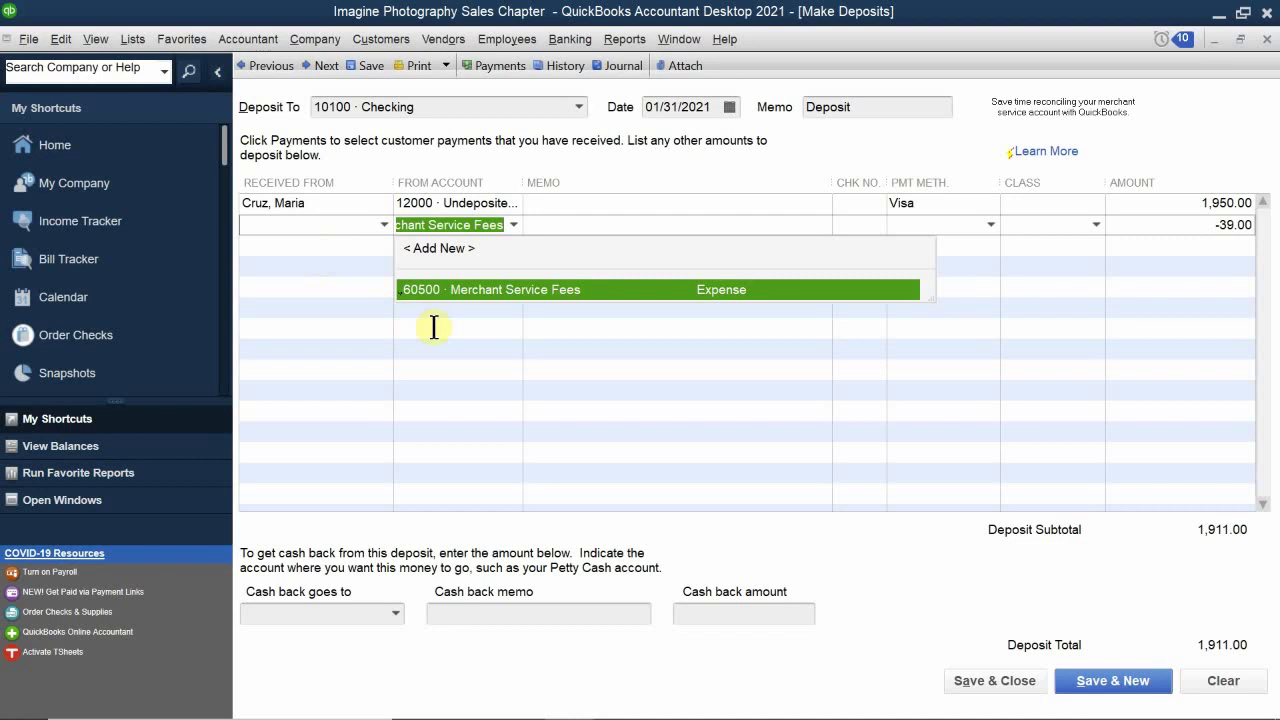
pyautogui.click(477, 289)
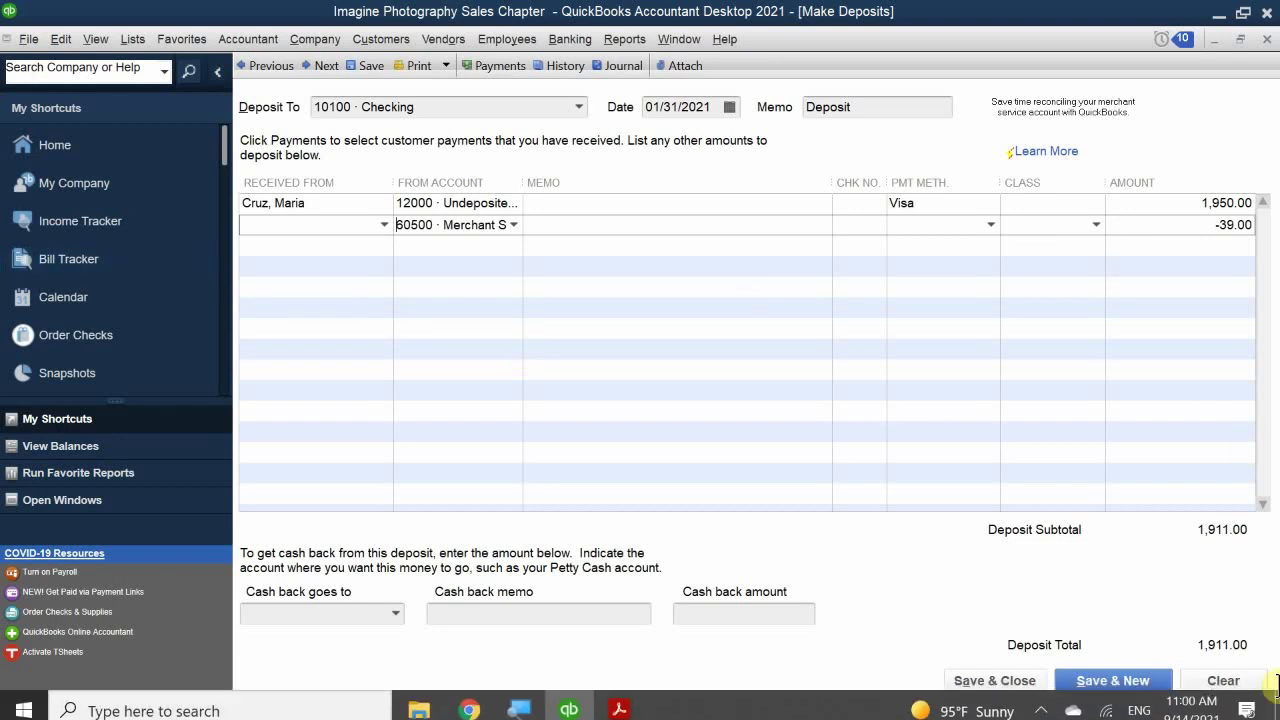
# Assign the class Walnut Creek to both the Visa payment line and the fee line, and save and close the deposit.
pyautogui.click(1030, 204)
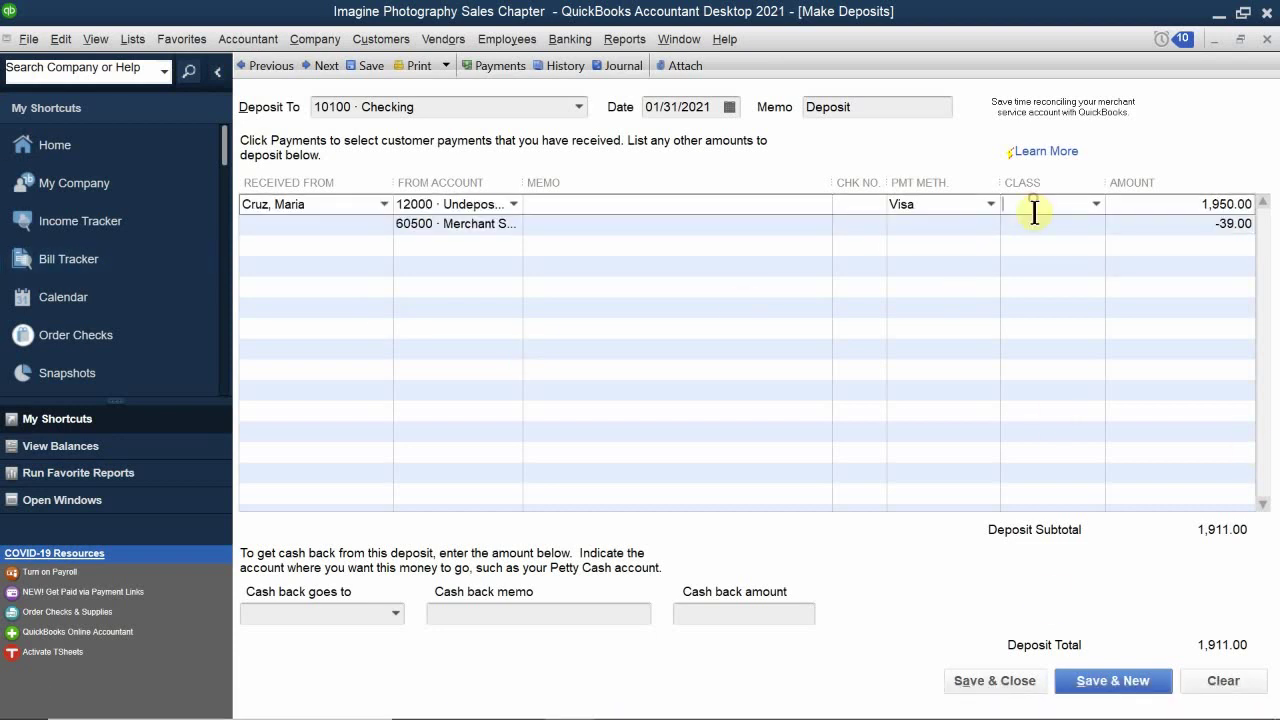
pyautogui.write('Walnut Creek')
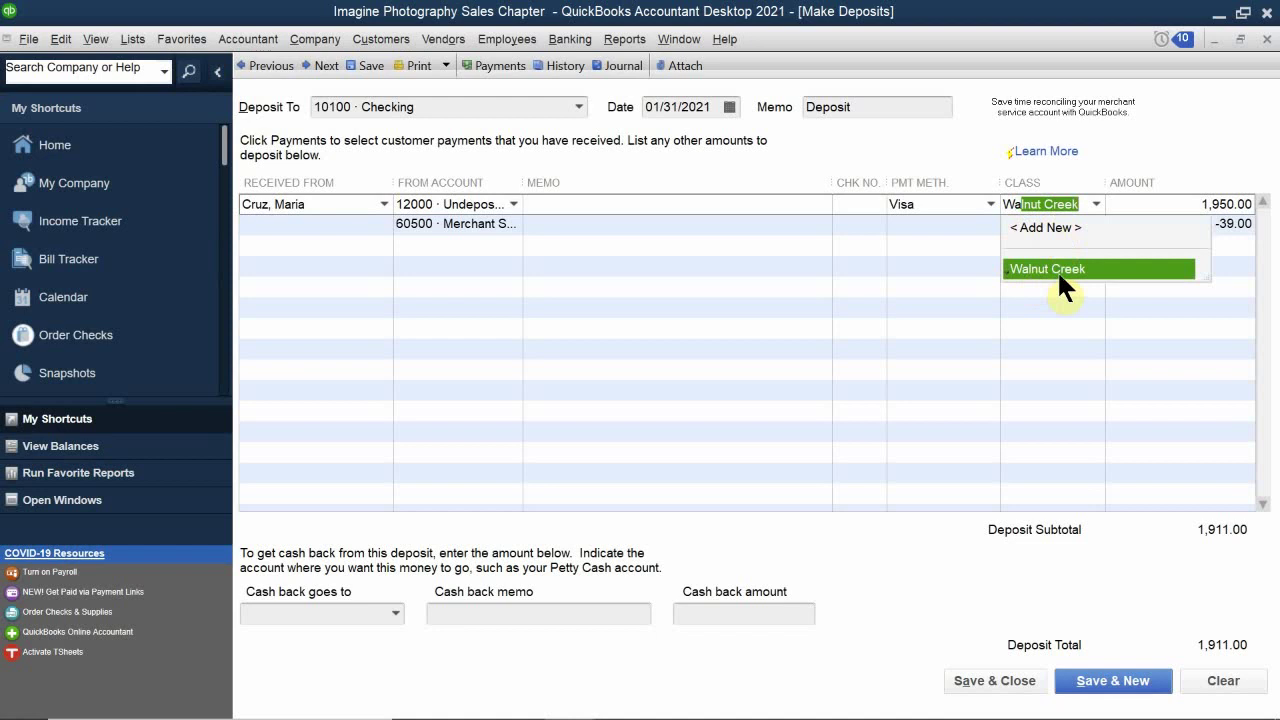
pyautogui.click(1057, 270)
pyautogui.click(1040, 224)
pyautogui.write('Walnut Creek')
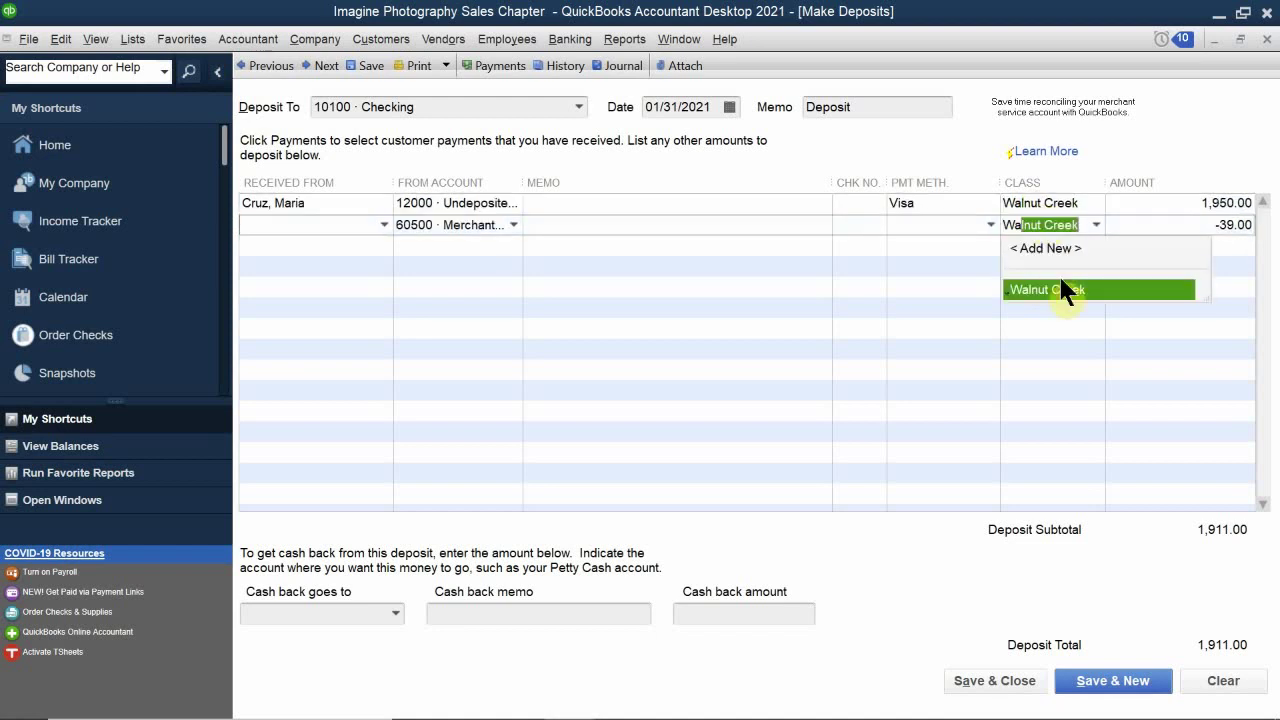
pyautogui.click(1068, 292)
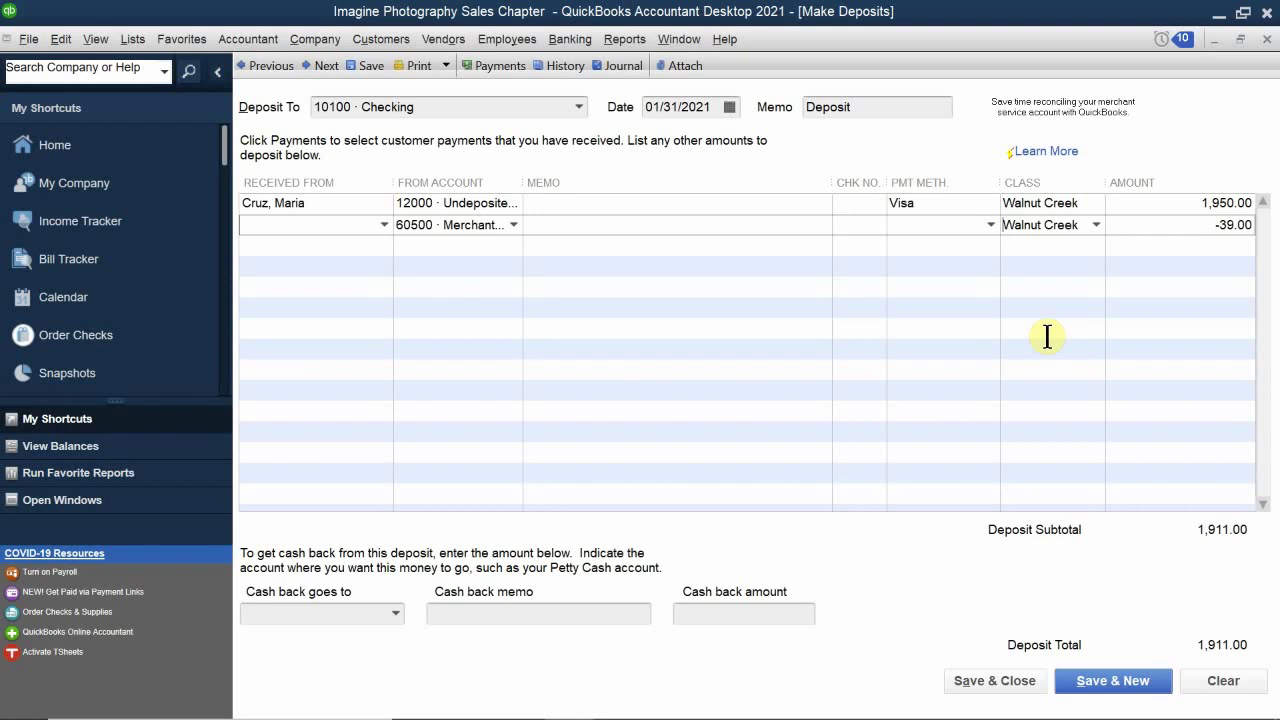
pyautogui.click(1010, 686)
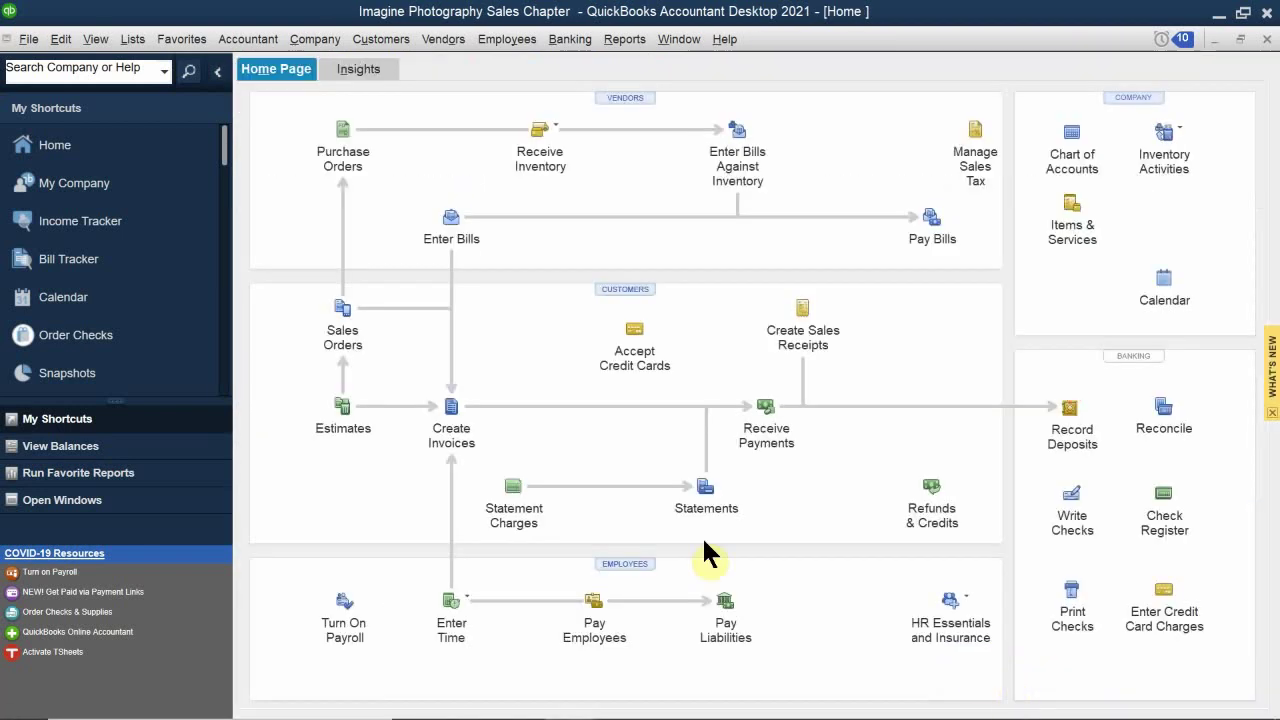
# Check how the Visa deposit is recorded in the 10100 · Checking register, and close the register.
pyautogui.click(1166, 515)
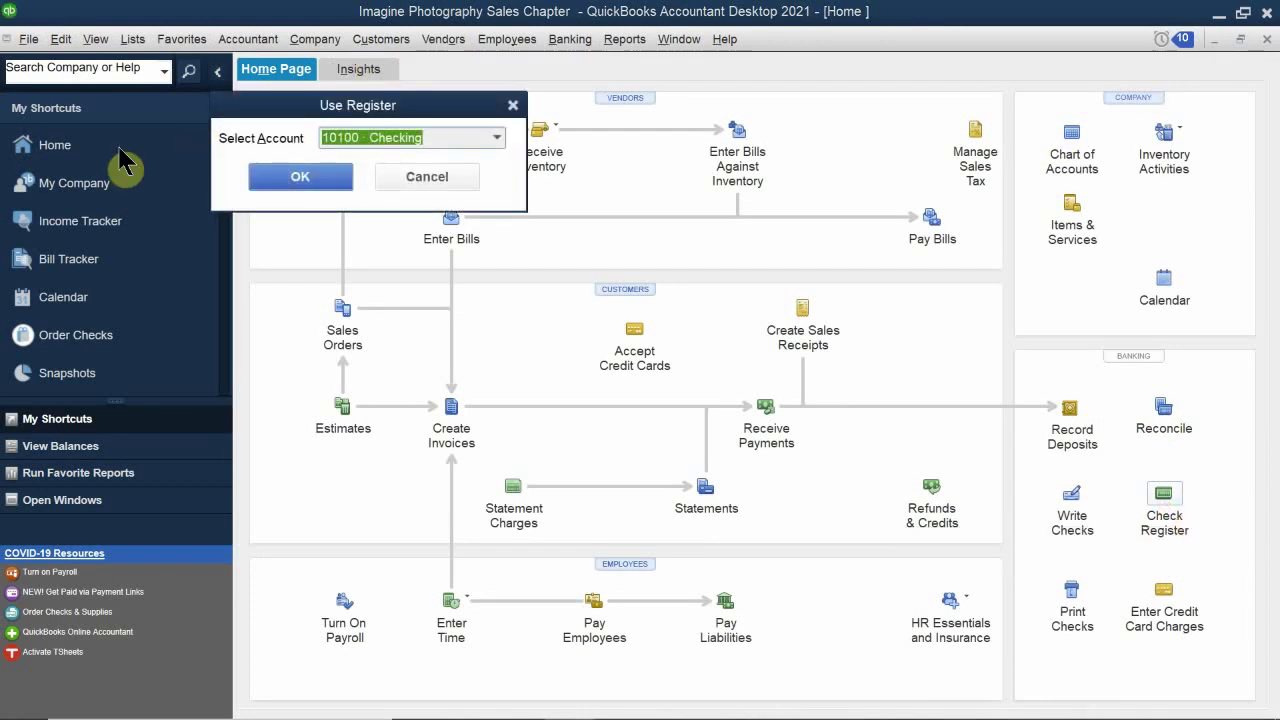
pyautogui.click(300, 178)
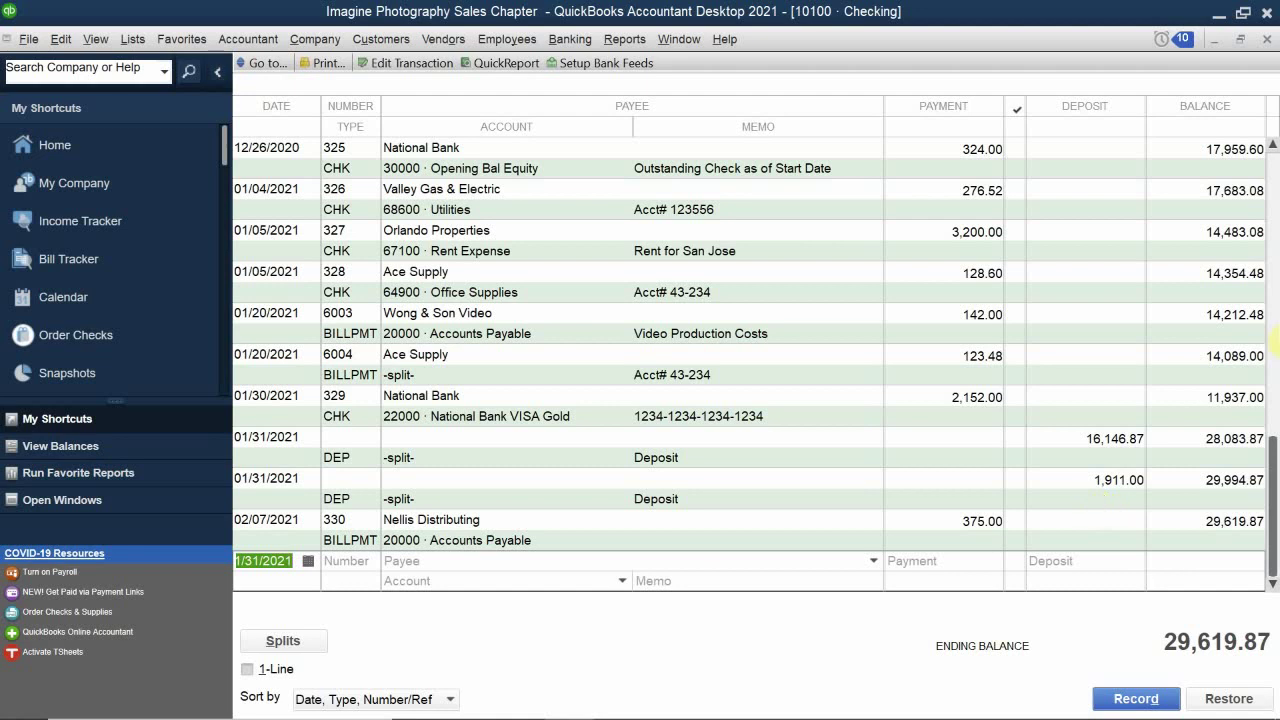
pyautogui.click(1264, 38)
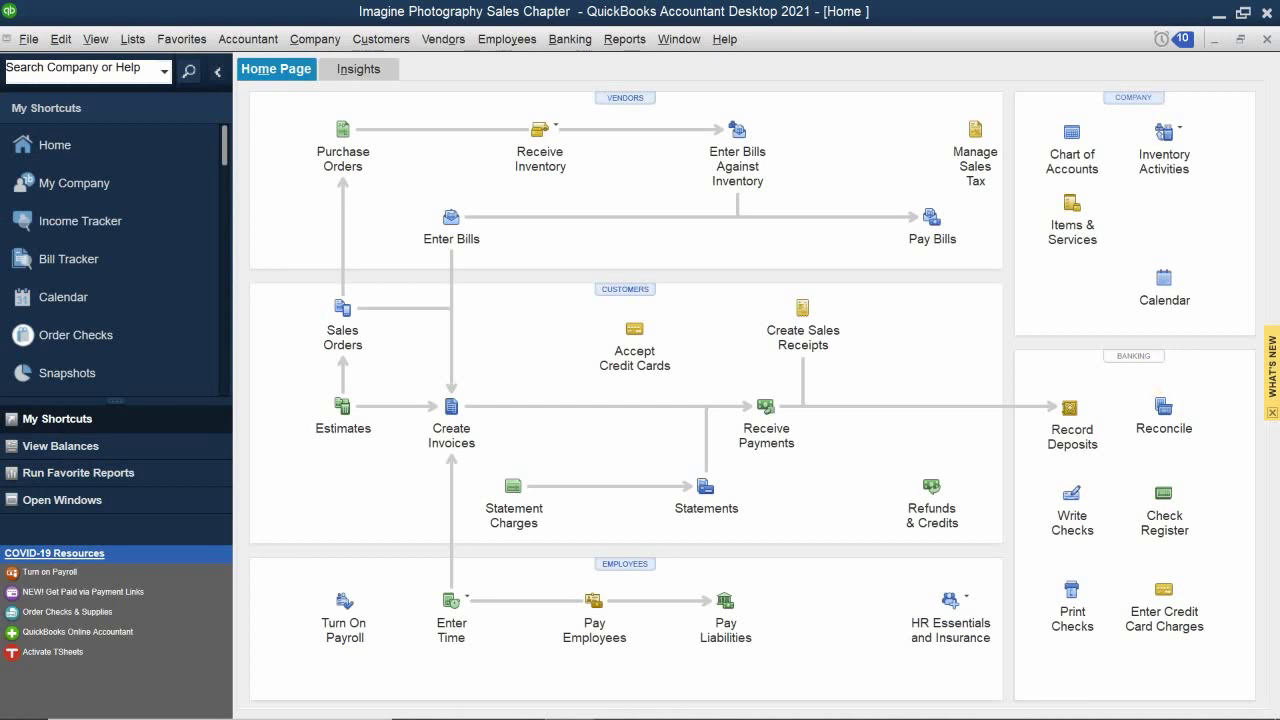
# Open a new Make Deposits form and view the available deposit printing options.
pyautogui.click(570, 38)
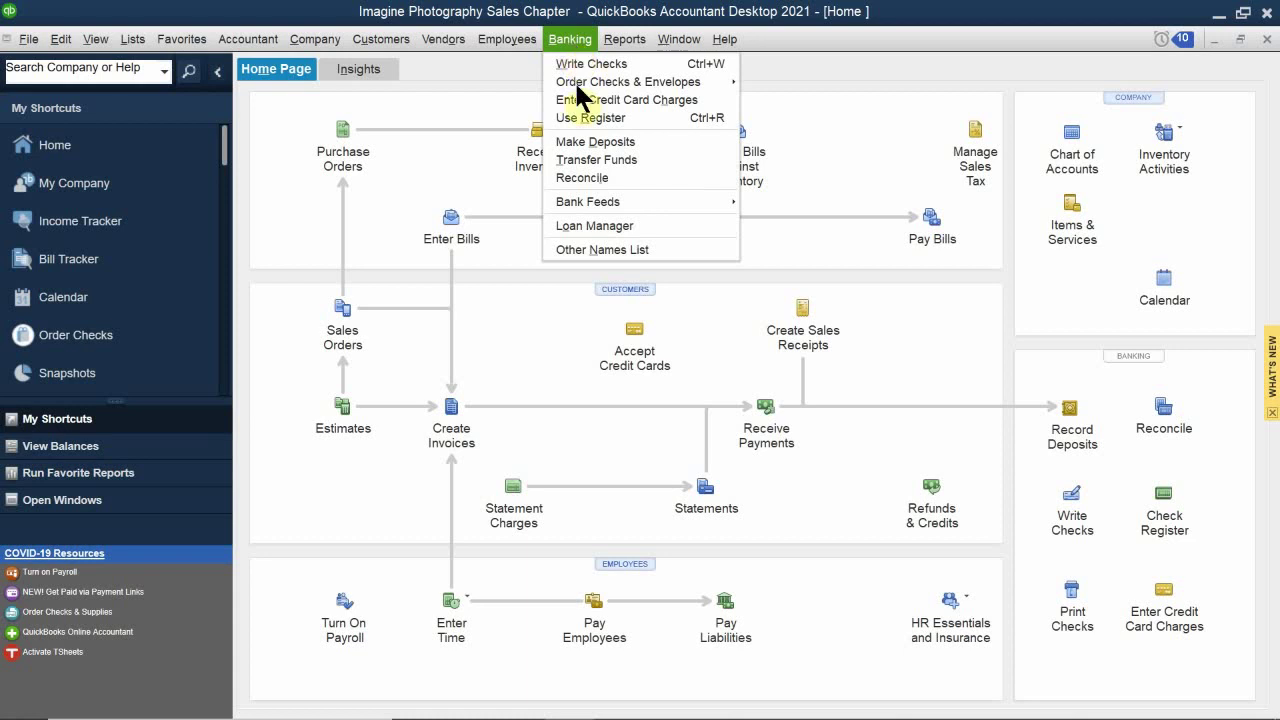
pyautogui.click(595, 145)
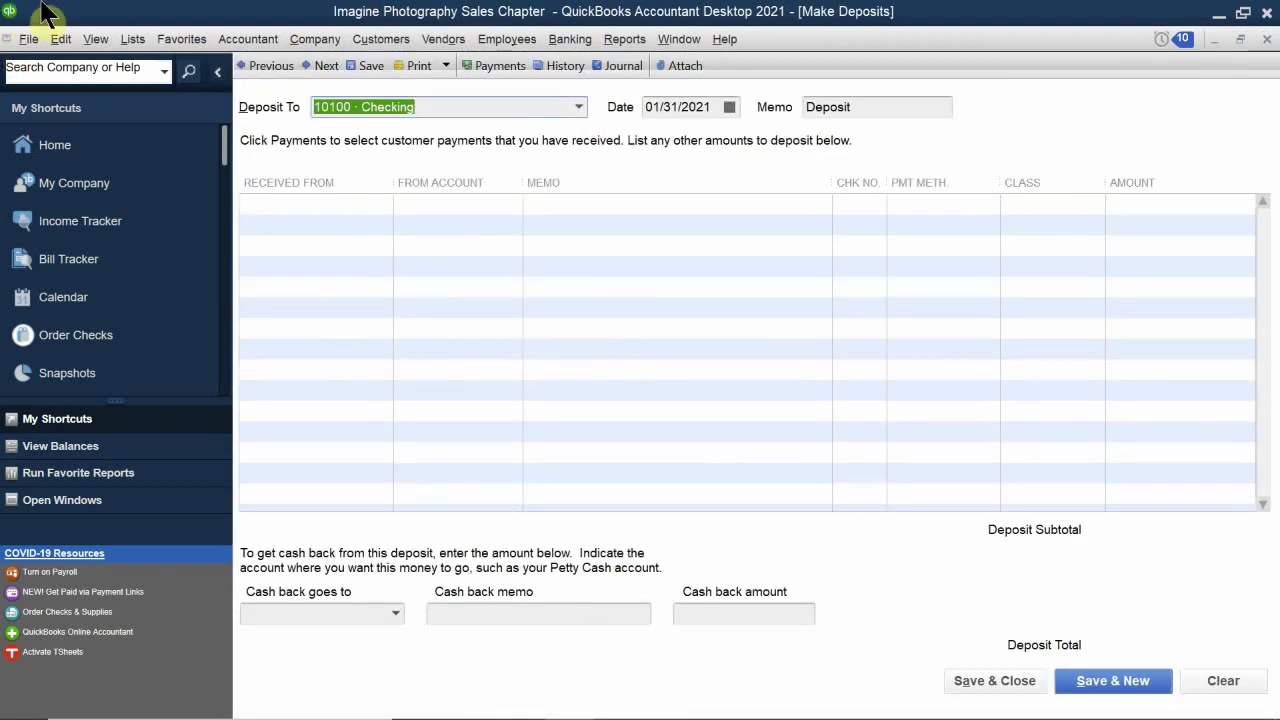
pyautogui.click(445, 65)
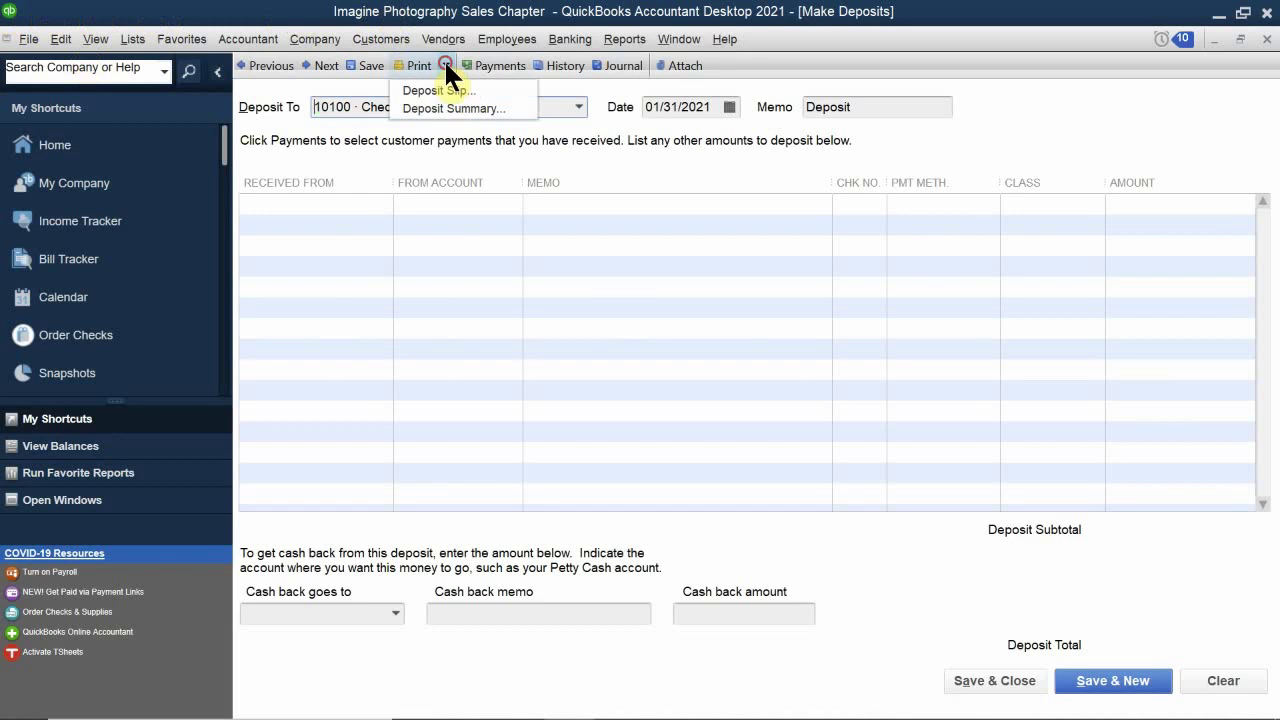
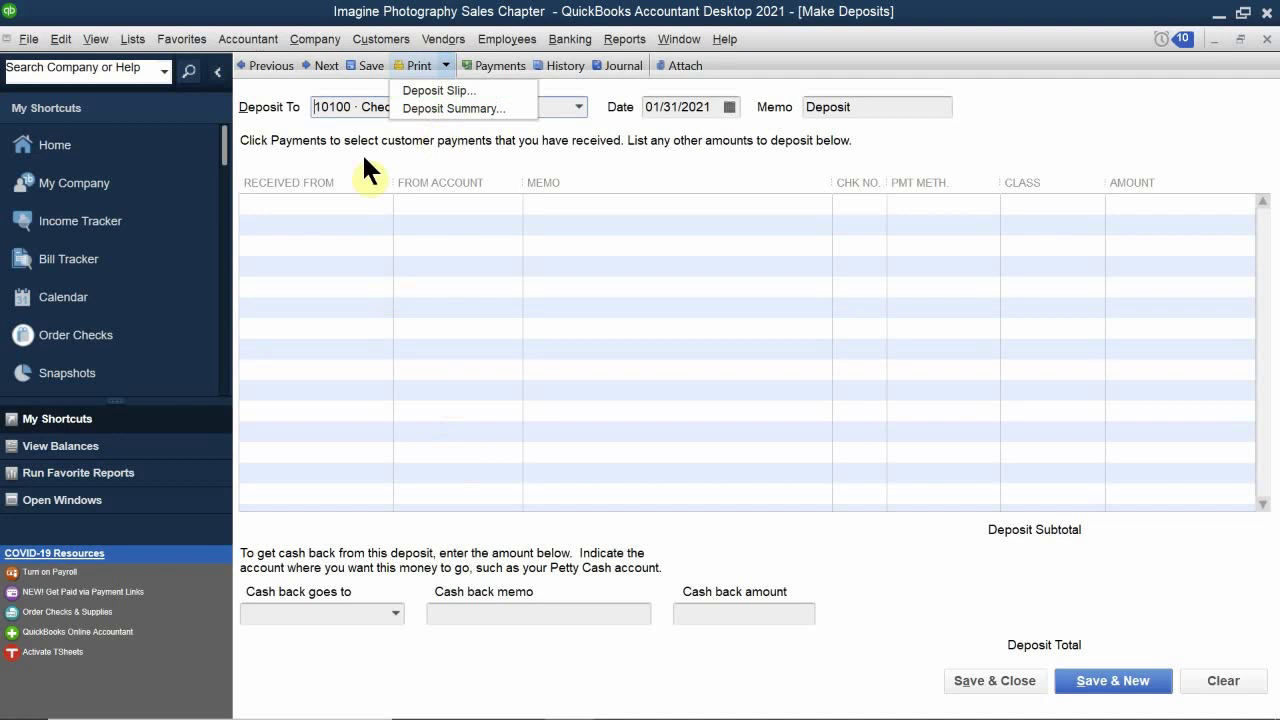
# Go back to the cash, checks and owner contribution deposit, view its print options, and close the deposit window.
pyautogui.click(240, 58)
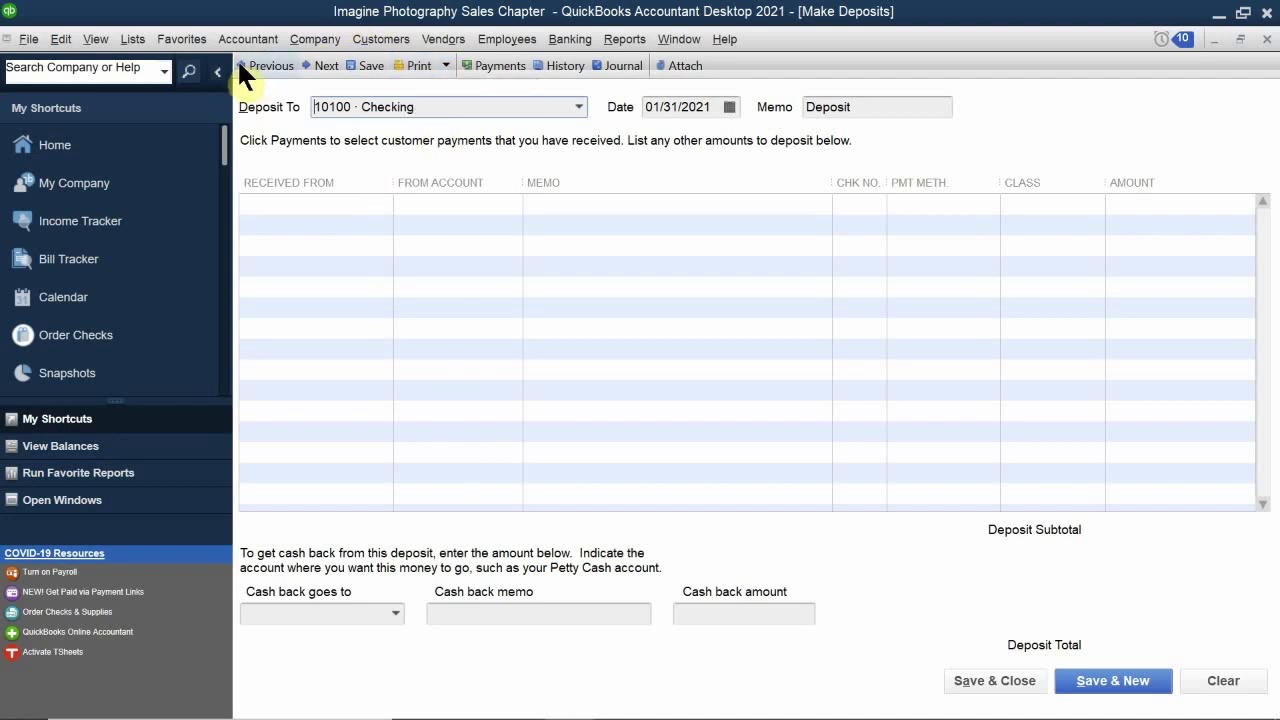
pyautogui.click(237, 65)
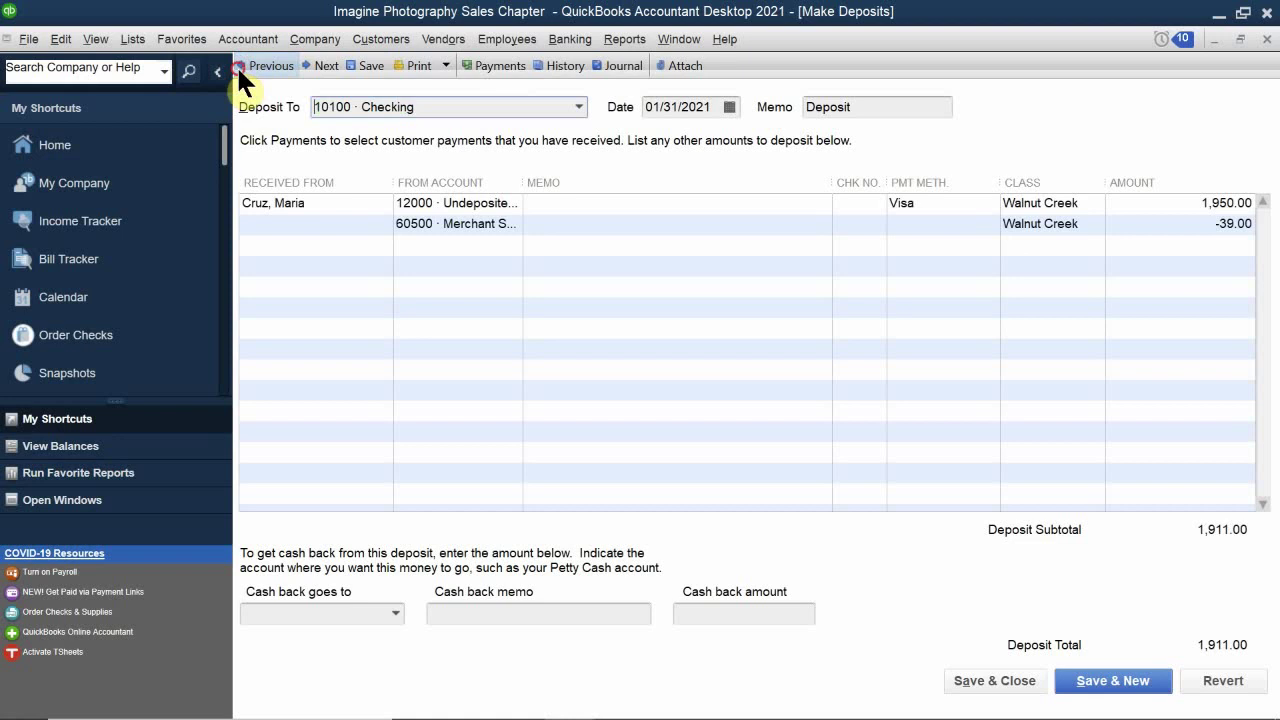
pyautogui.click(237, 65)
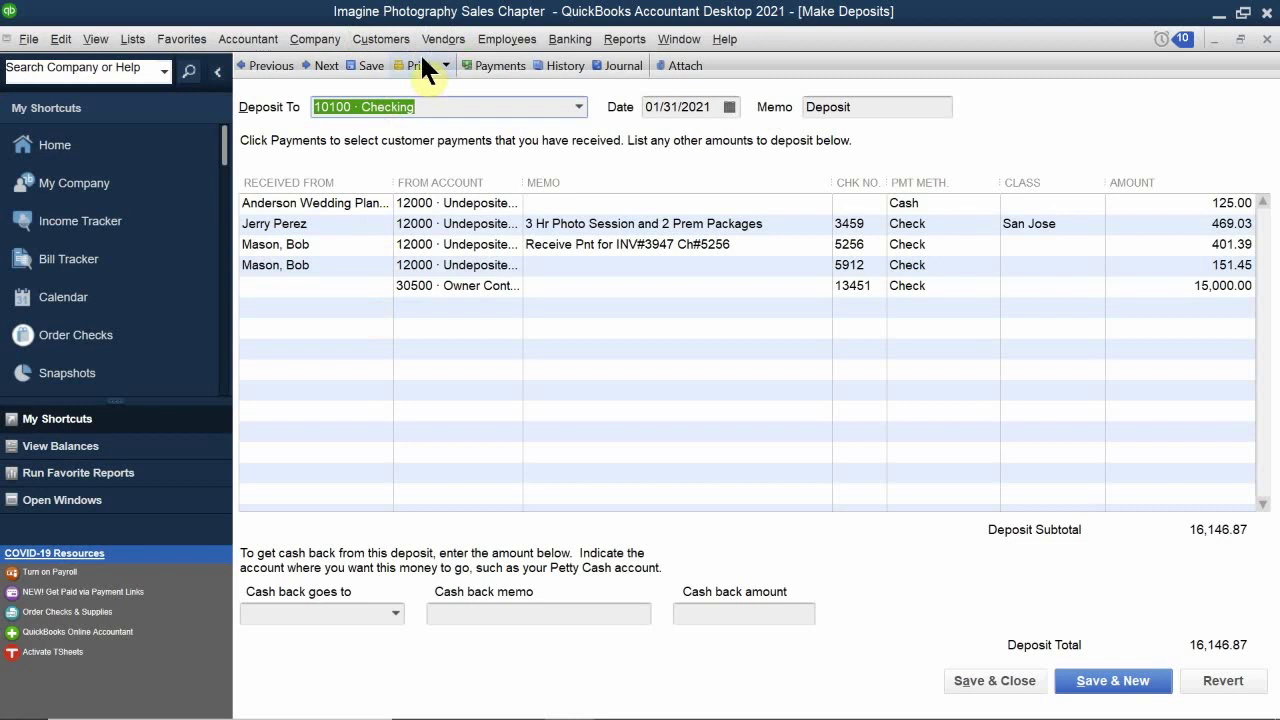
pyautogui.click(445, 65)
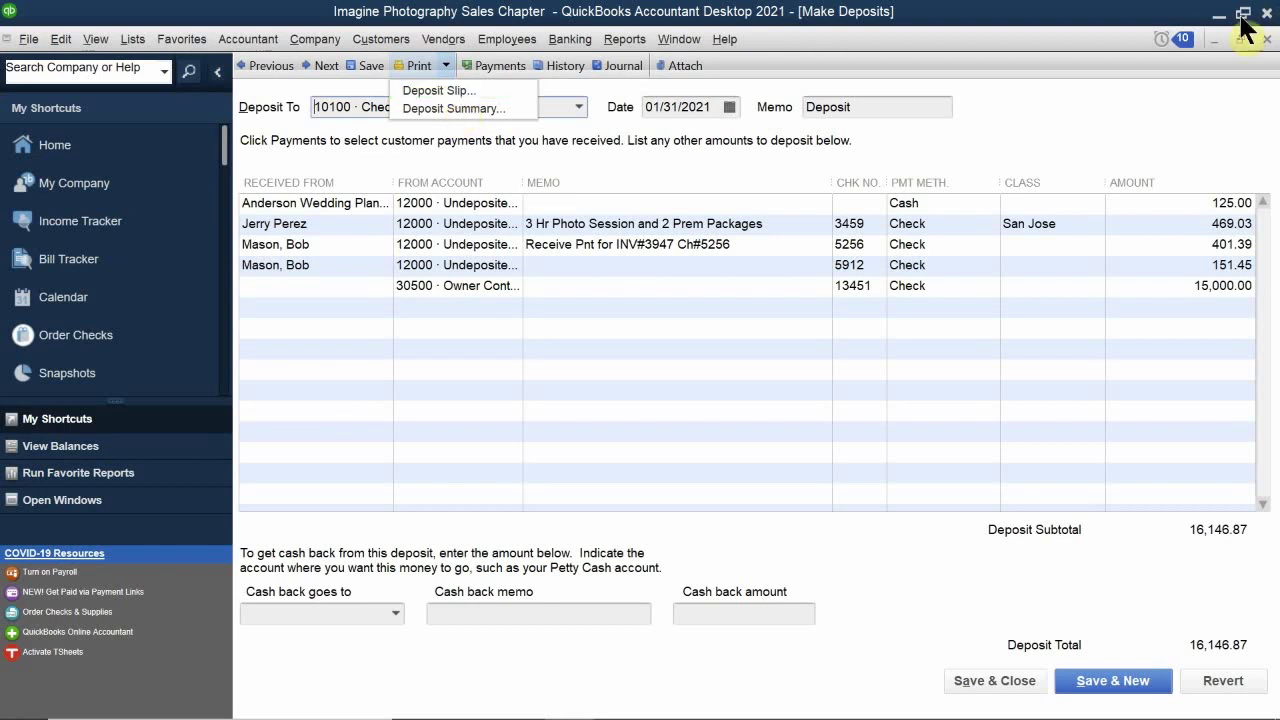
pyautogui.click(1264, 42)
pyautogui.click(1264, 42)
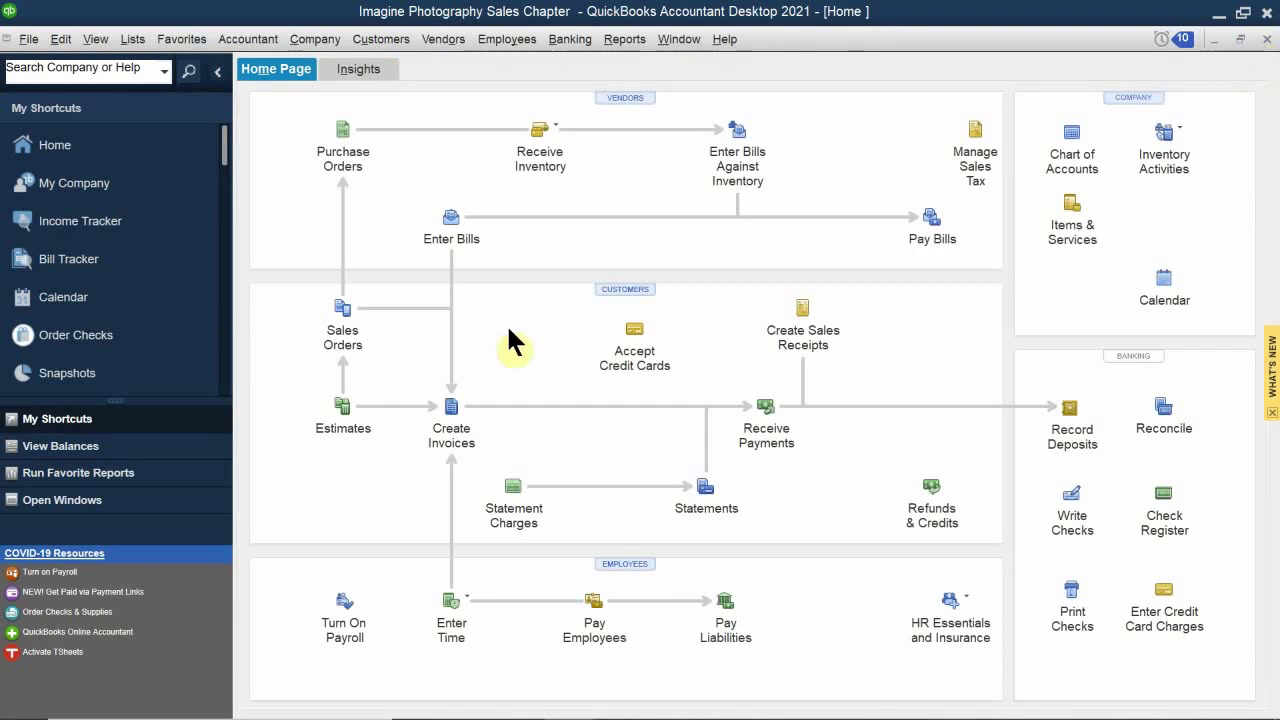
# Browse the receivables and sales reports, view the Sales by Item Summary report, and close it.
pyautogui.moveTo(428, 717)
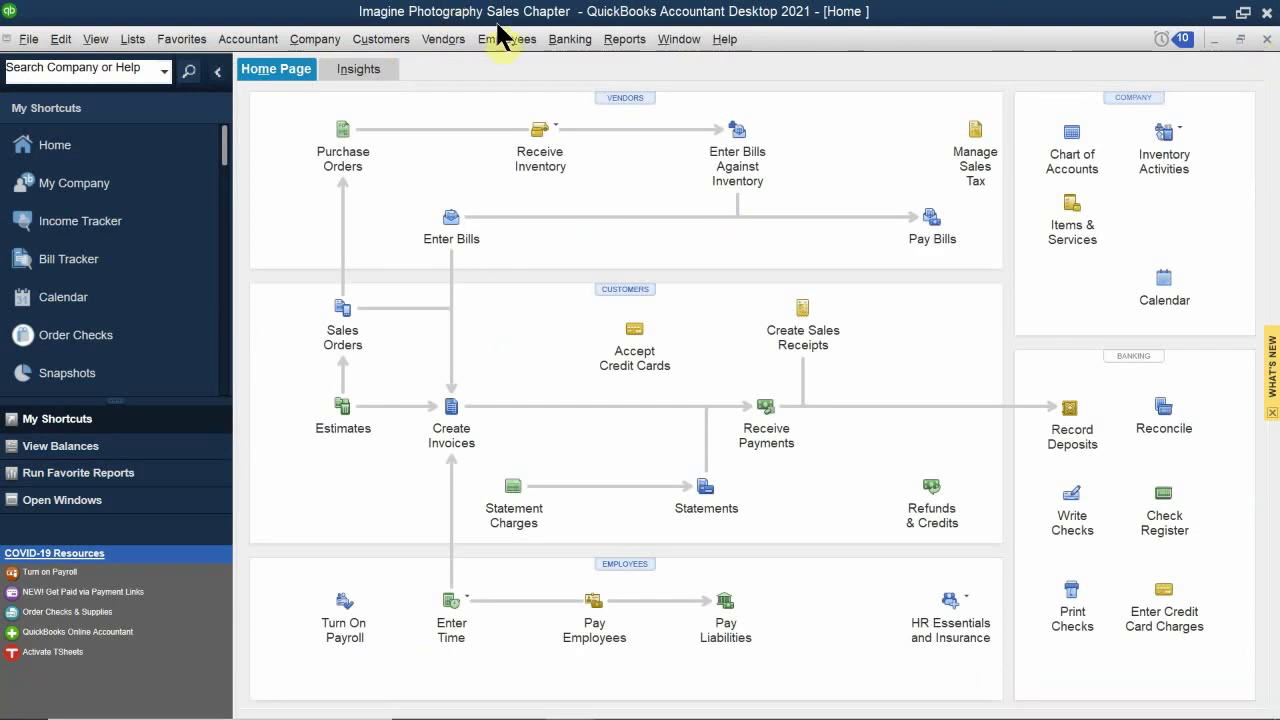
pyautogui.click(620, 40)
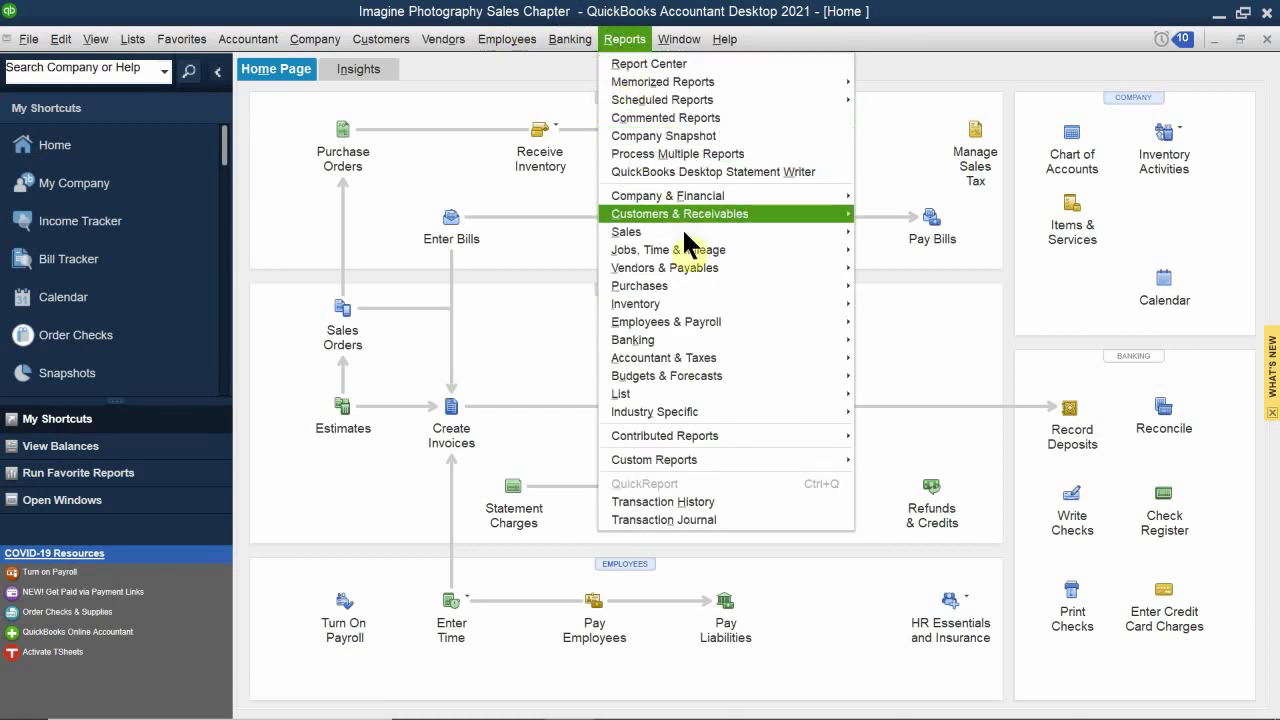
pyautogui.moveTo(690, 258)
pyautogui.moveTo(714, 215)
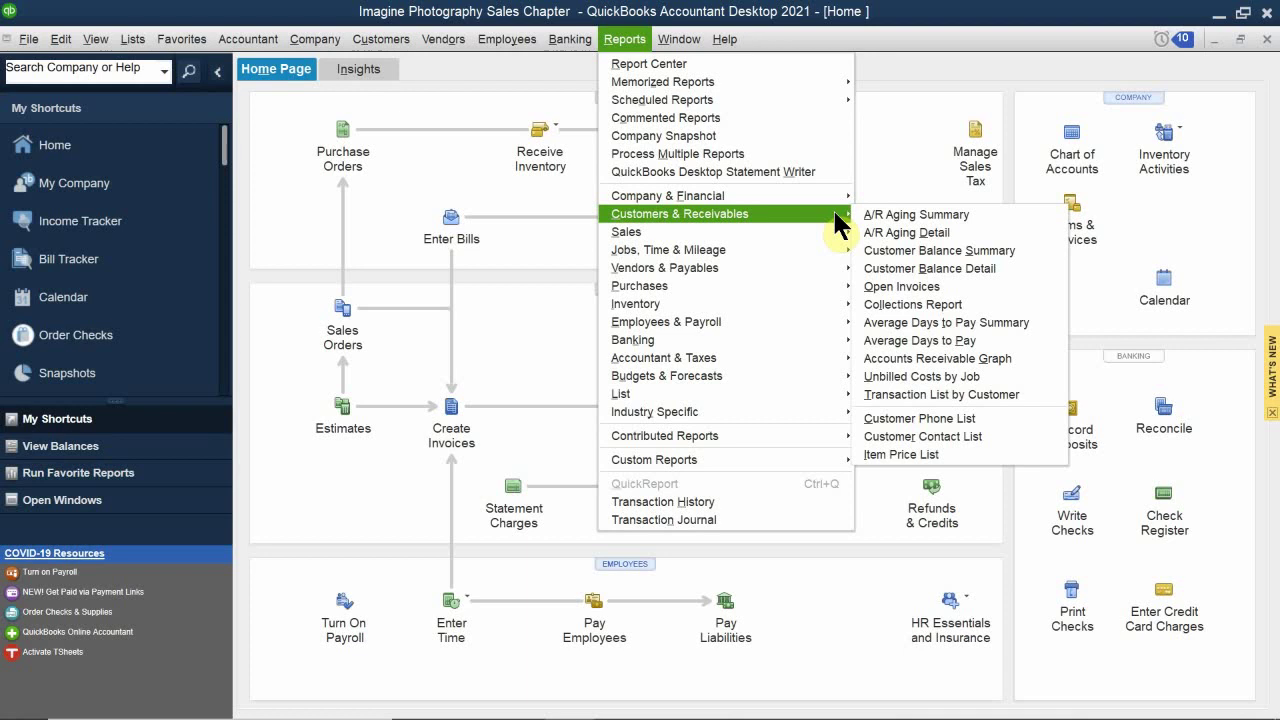
pyautogui.moveTo(699, 236)
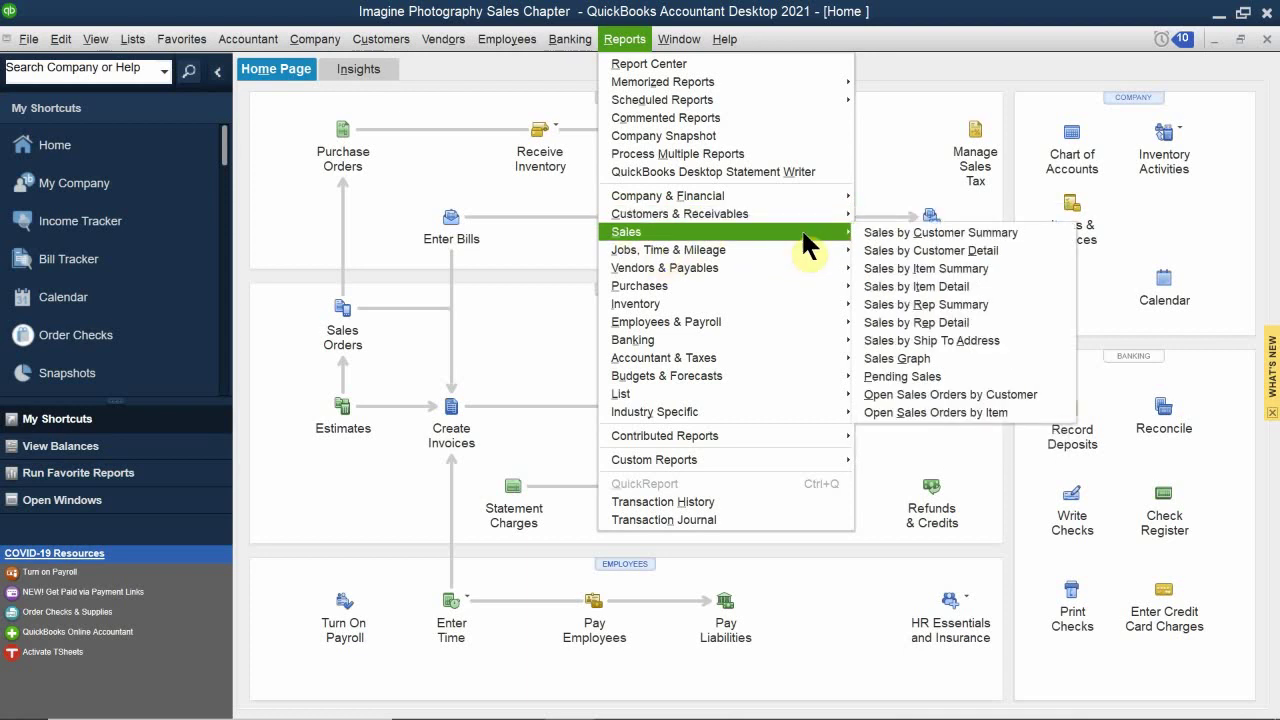
pyautogui.click(803, 230)
pyautogui.click(828, 232)
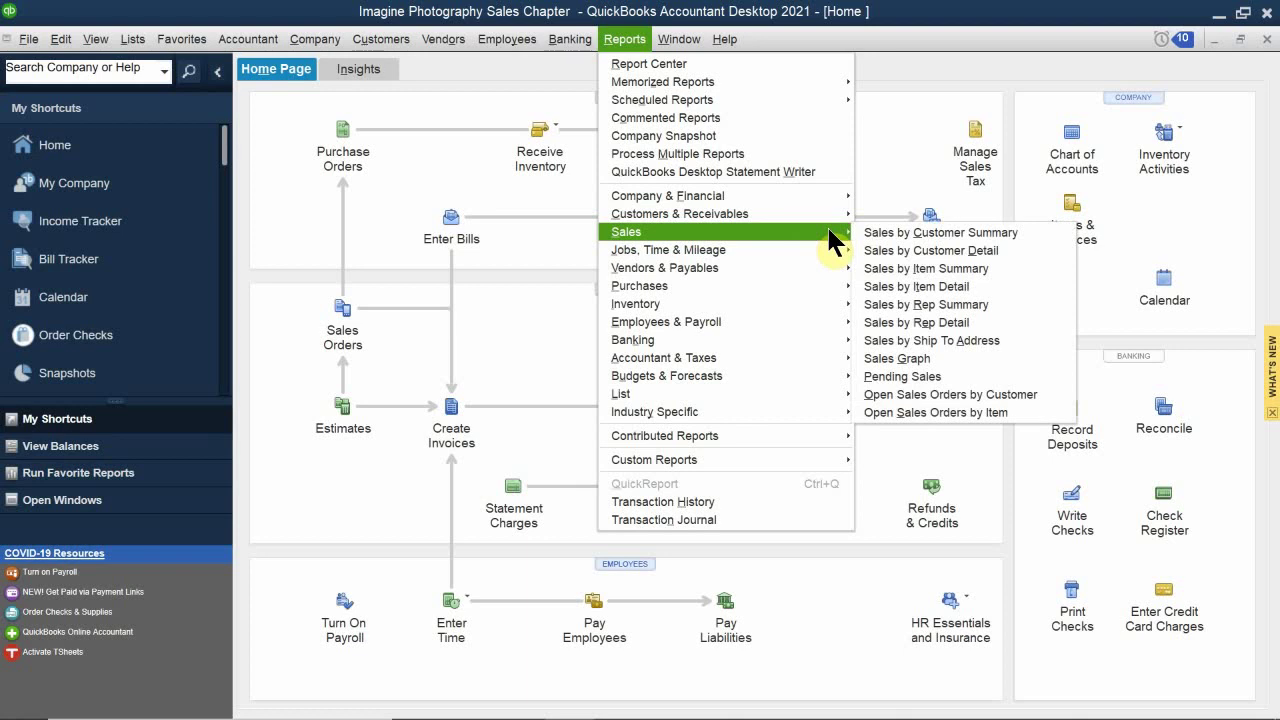
pyautogui.click(883, 268)
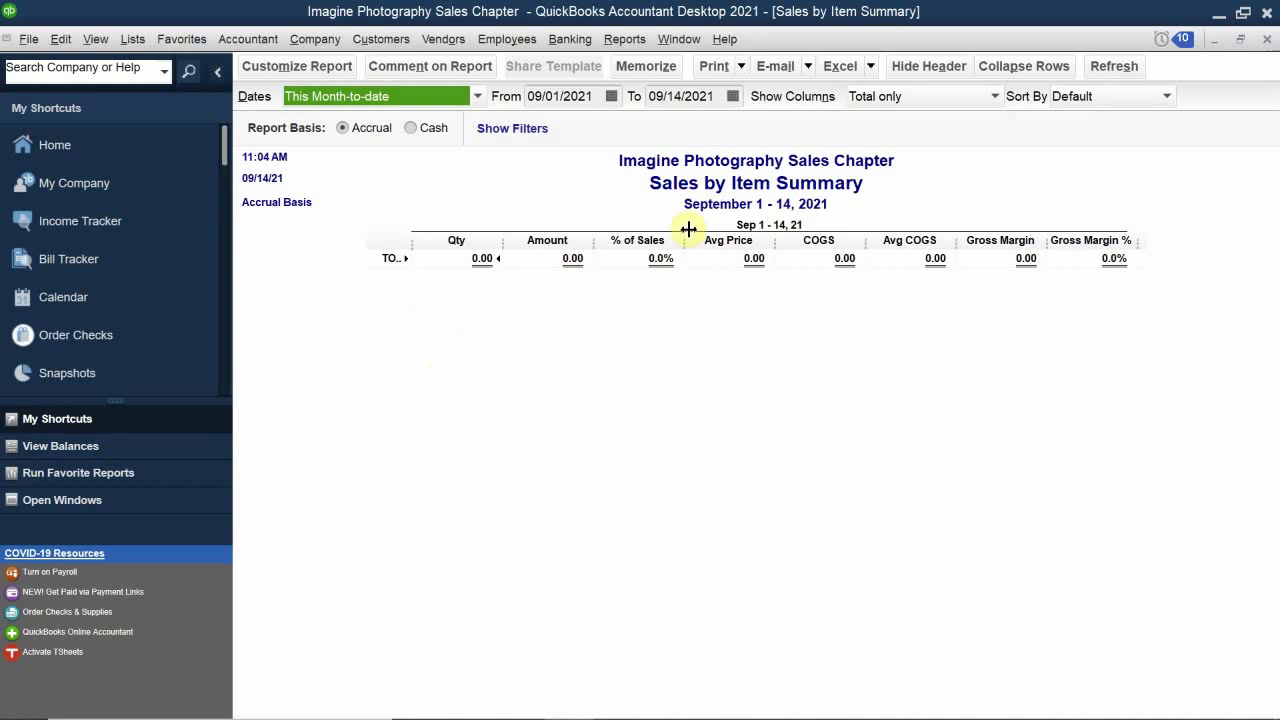
pyautogui.click(1266, 39)
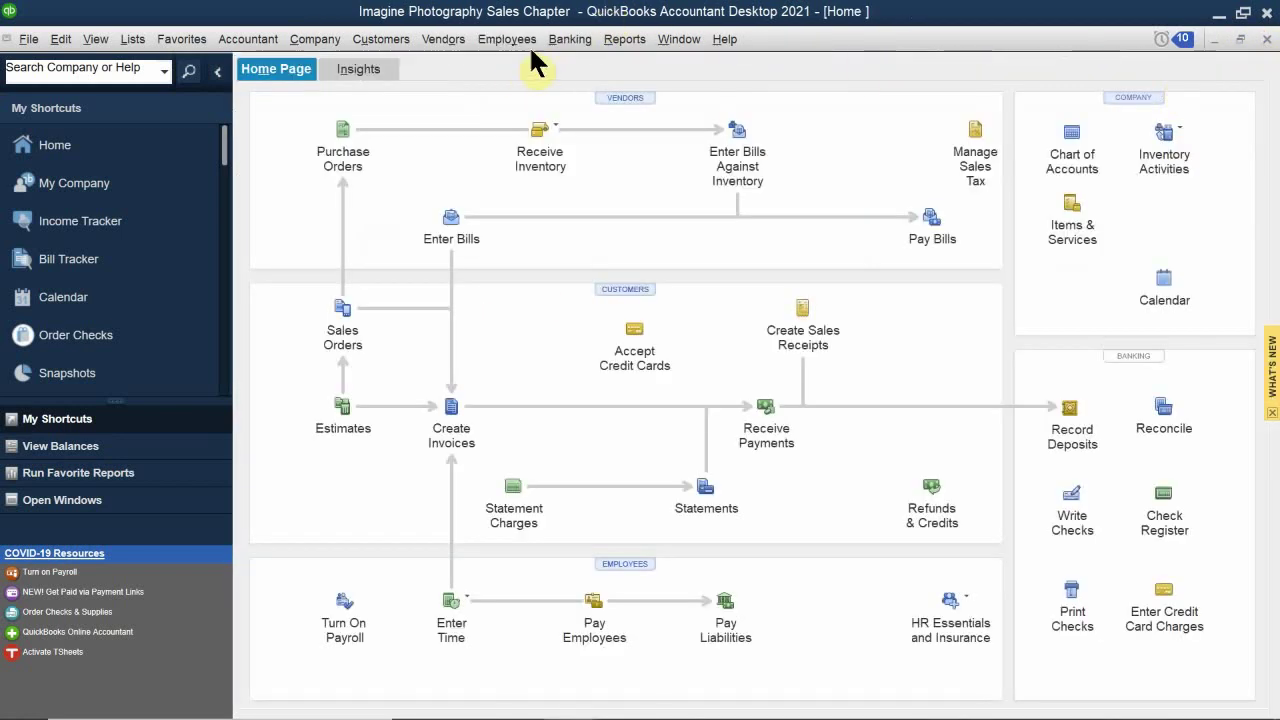
# Run the Sales by Item Detail report with its date range set to All.
pyautogui.click(610, 41)
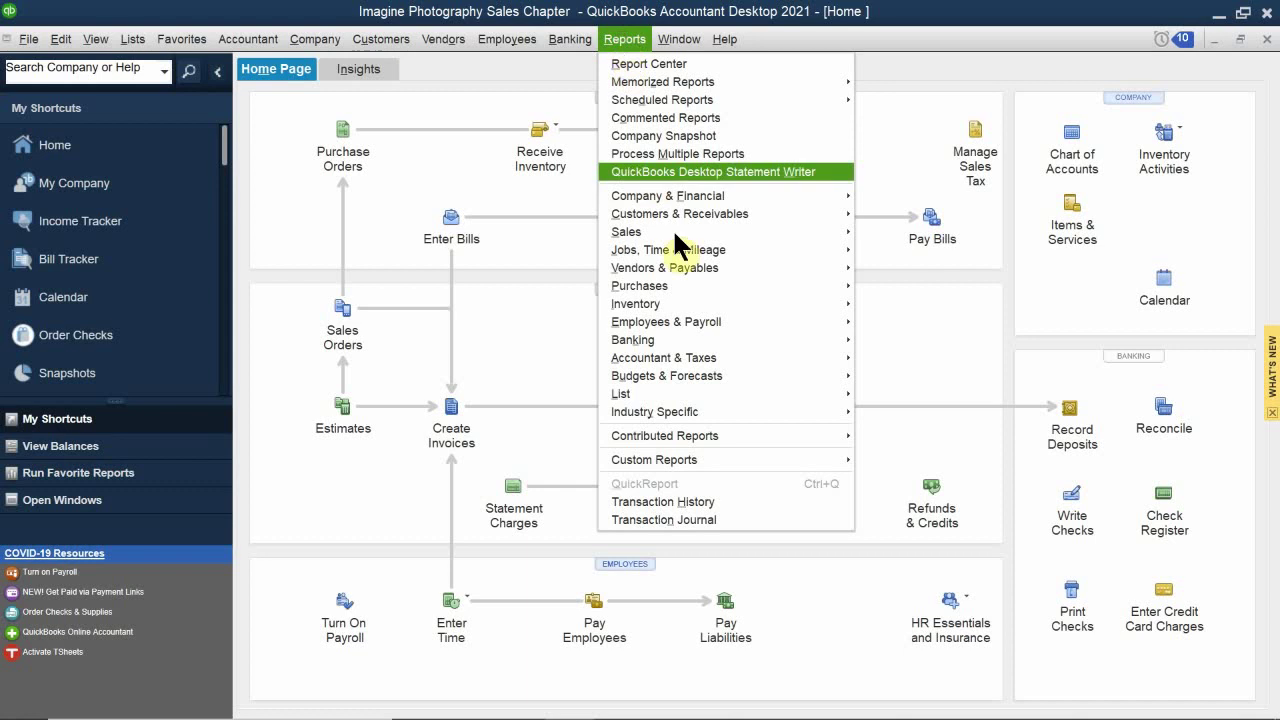
pyautogui.moveTo(732, 230)
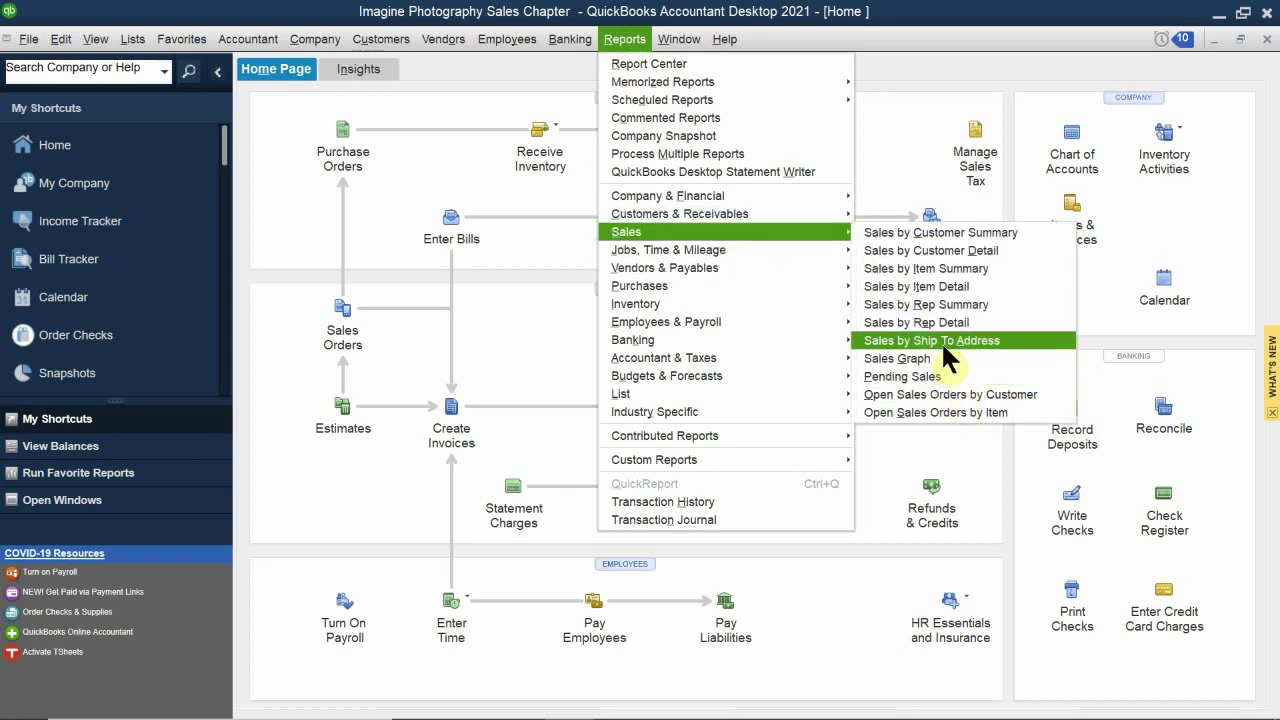
pyautogui.click(950, 286)
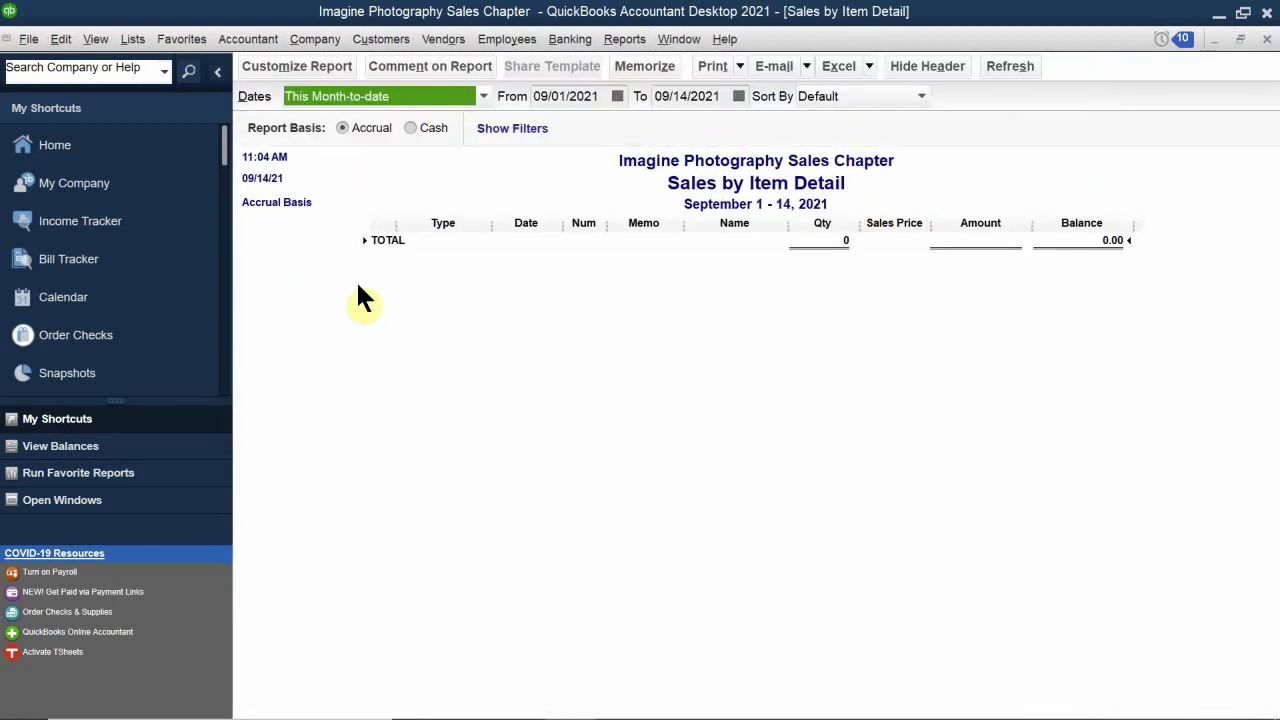
pyautogui.click(340, 97)
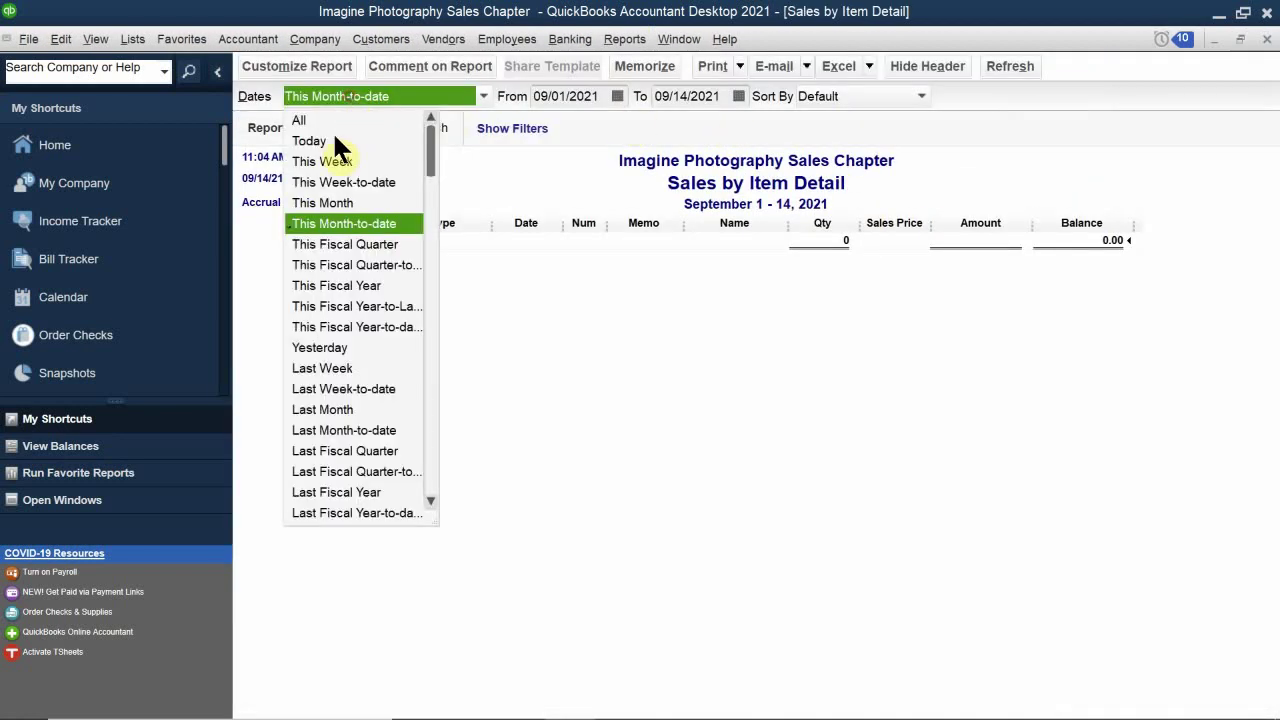
pyautogui.click(330, 119)
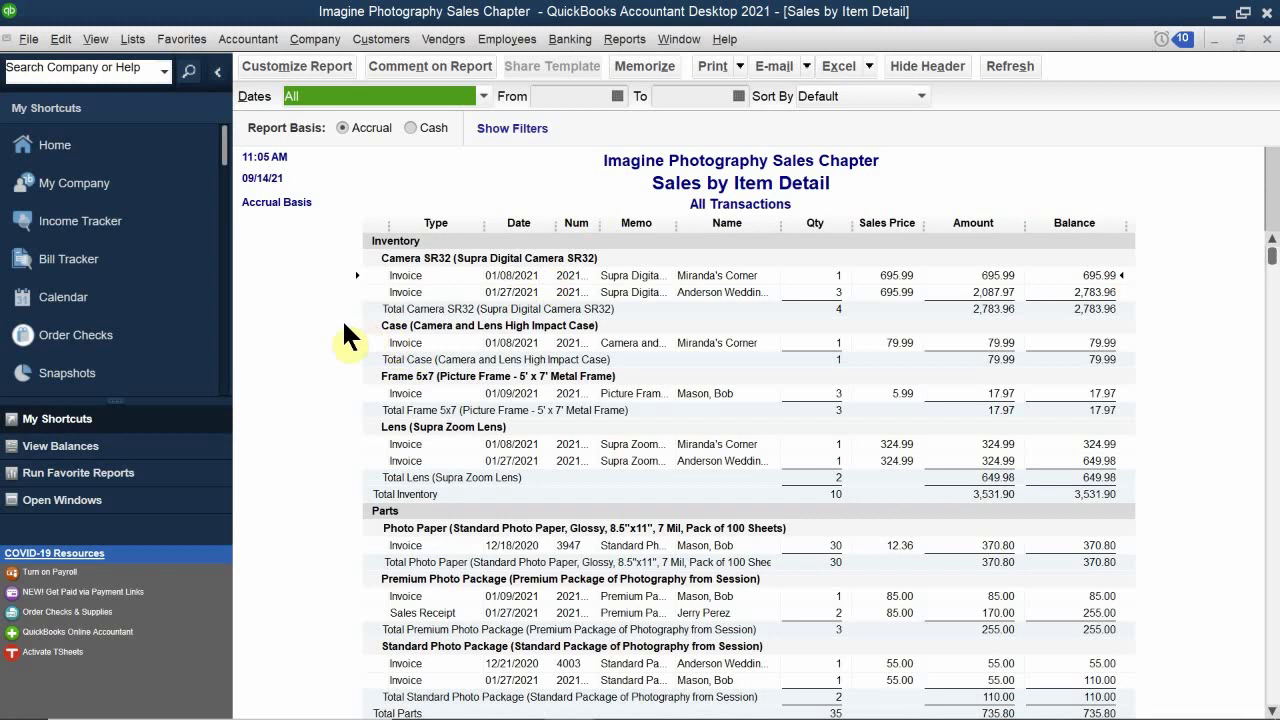
# Review the inventory, parts and service sales in the Sales by Item Detail report, and close it without memorizing the report.
pyautogui.scroll(-1, 316, 343)
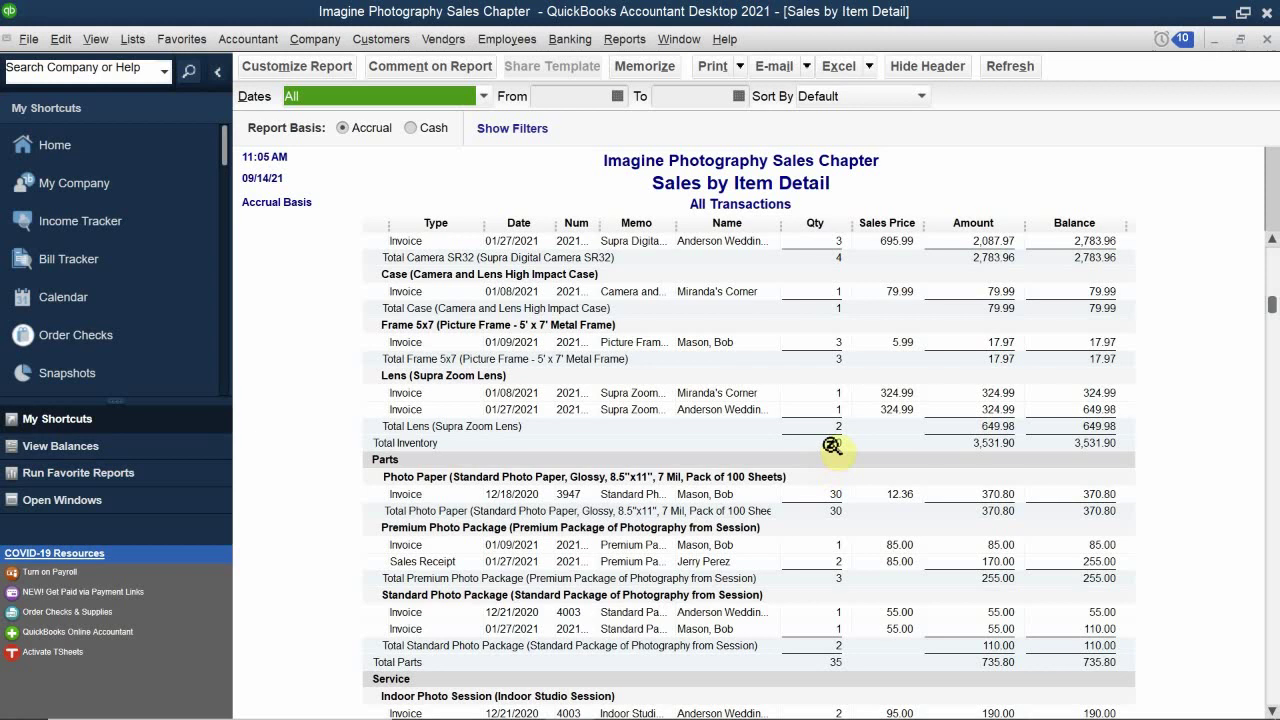
pyautogui.scroll(-4, 832, 446)
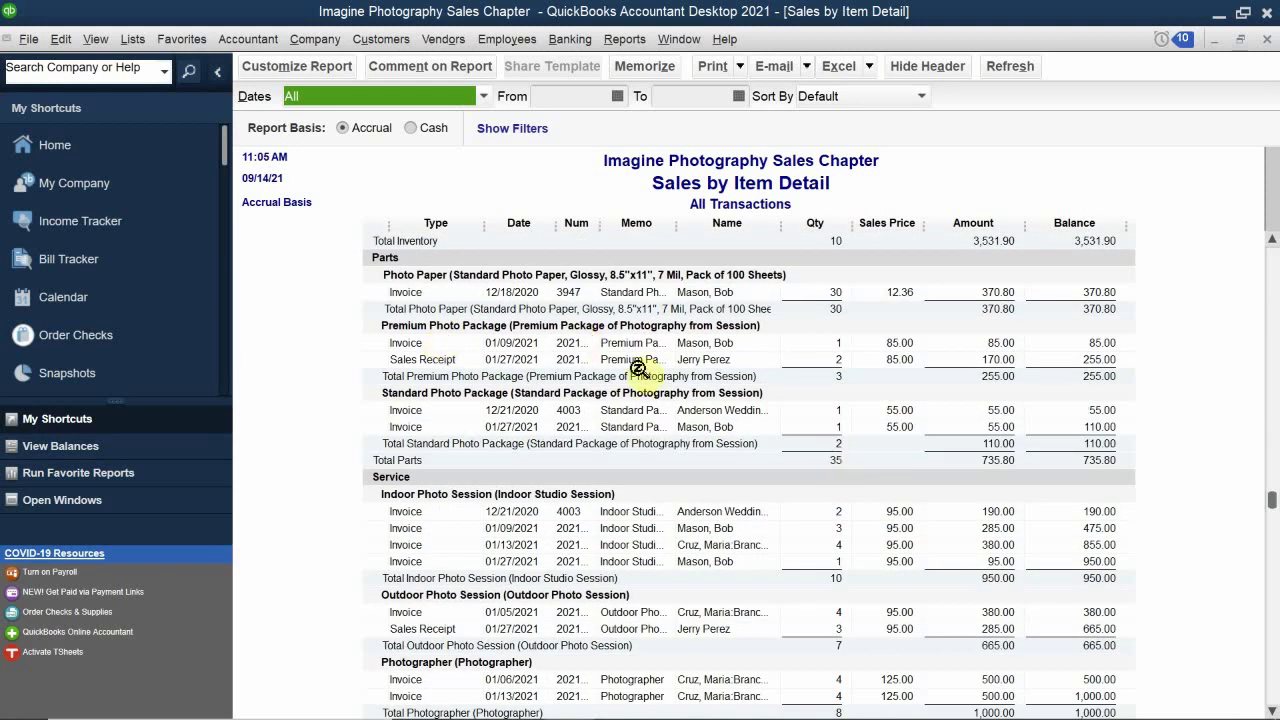
pyautogui.scroll(5, 690, 380)
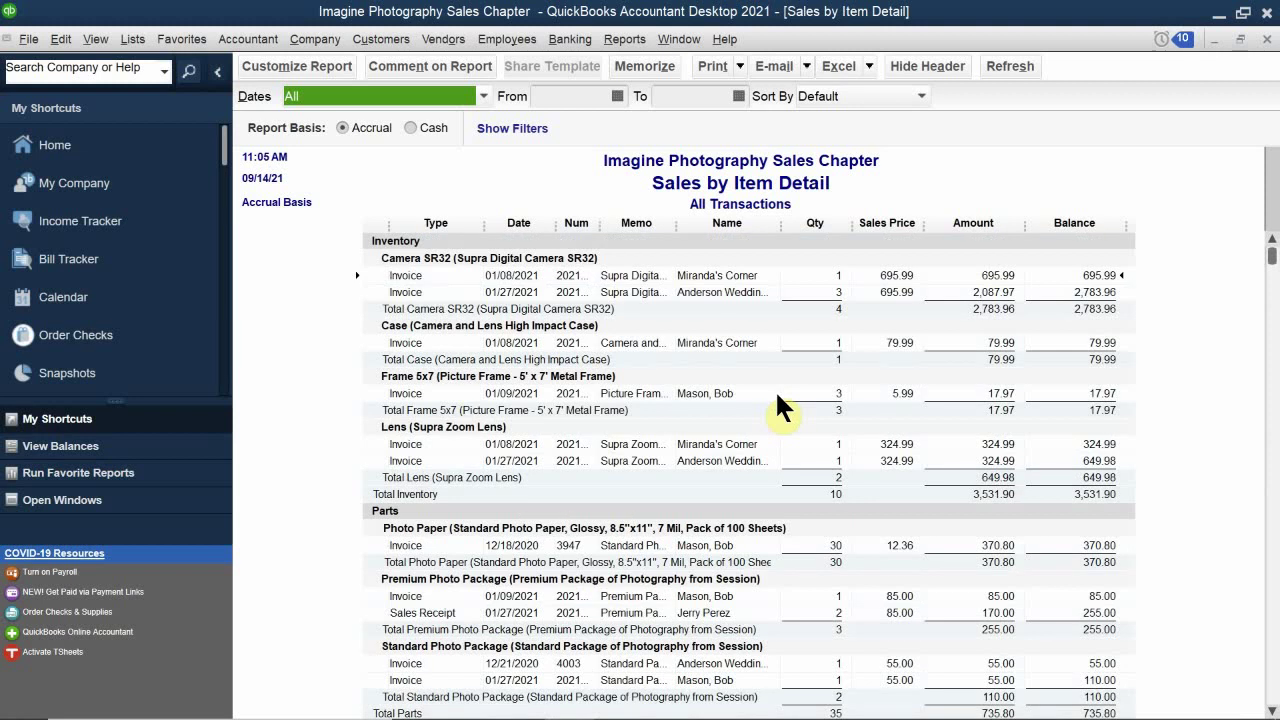
pyautogui.click(1267, 40)
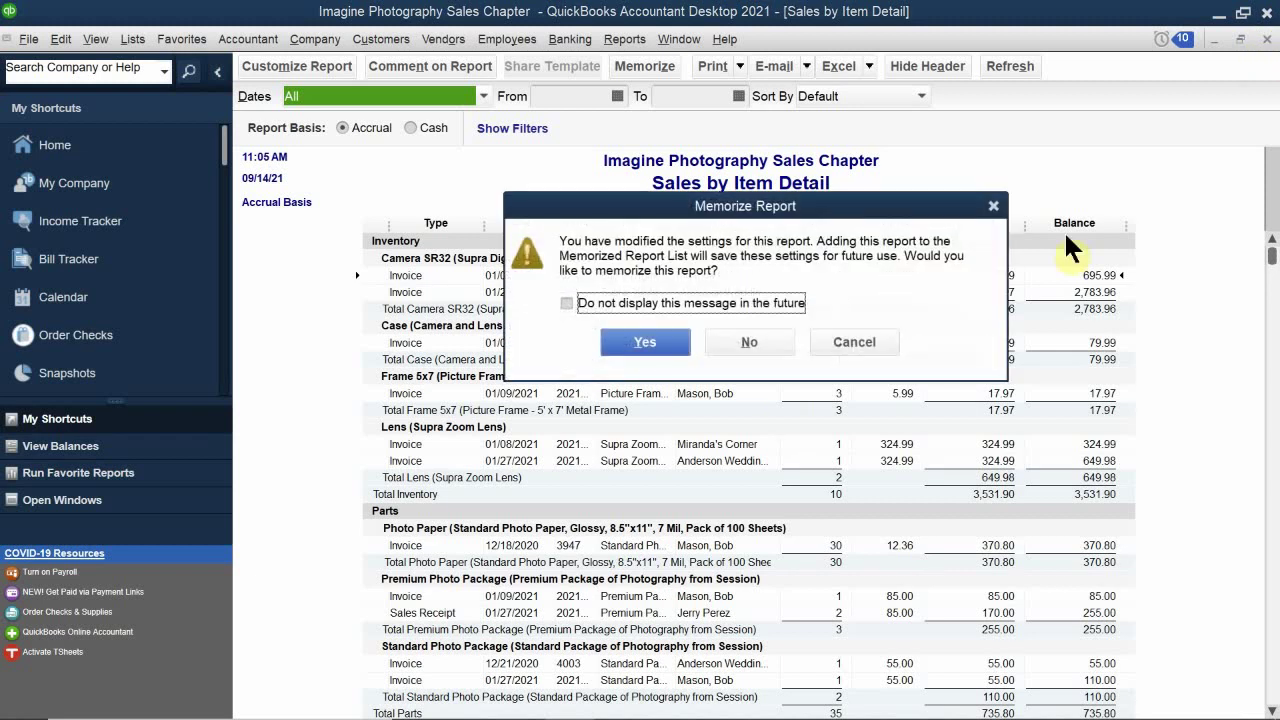
pyautogui.click(852, 341)
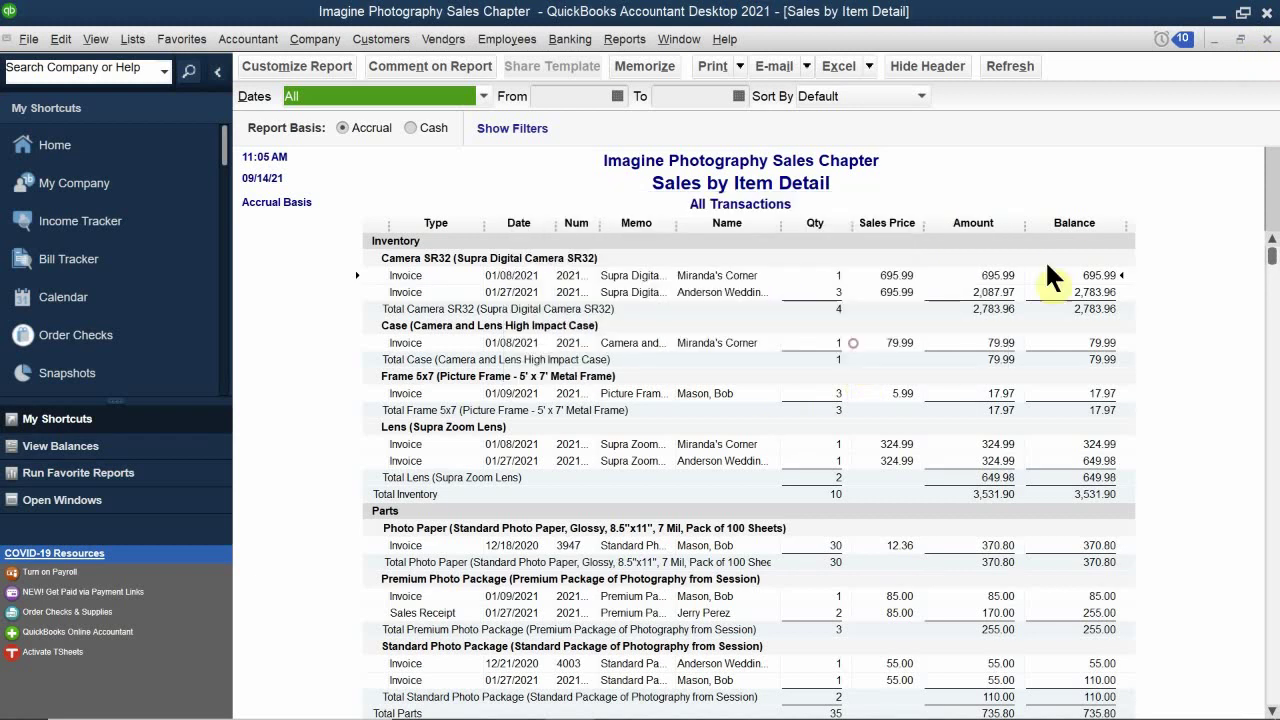
pyautogui.click(1267, 40)
pyautogui.click(762, 343)
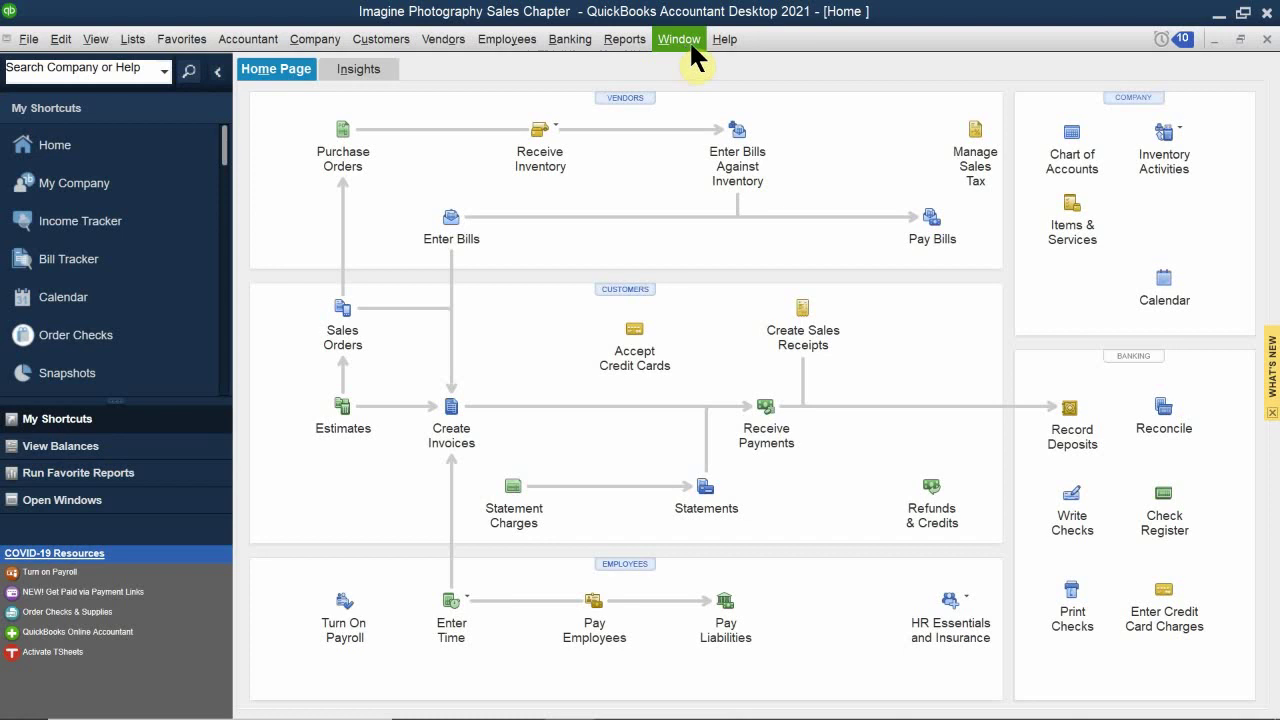
pyautogui.click(628, 39)
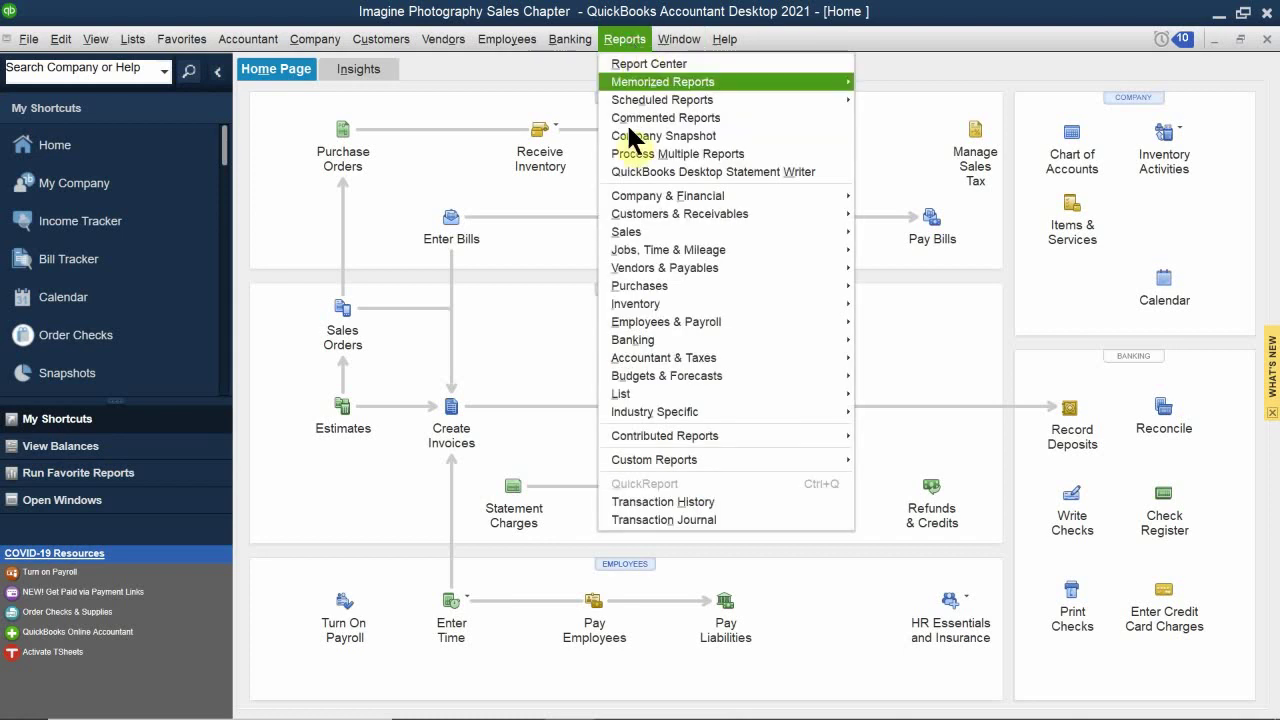
pyautogui.moveTo(747, 287)
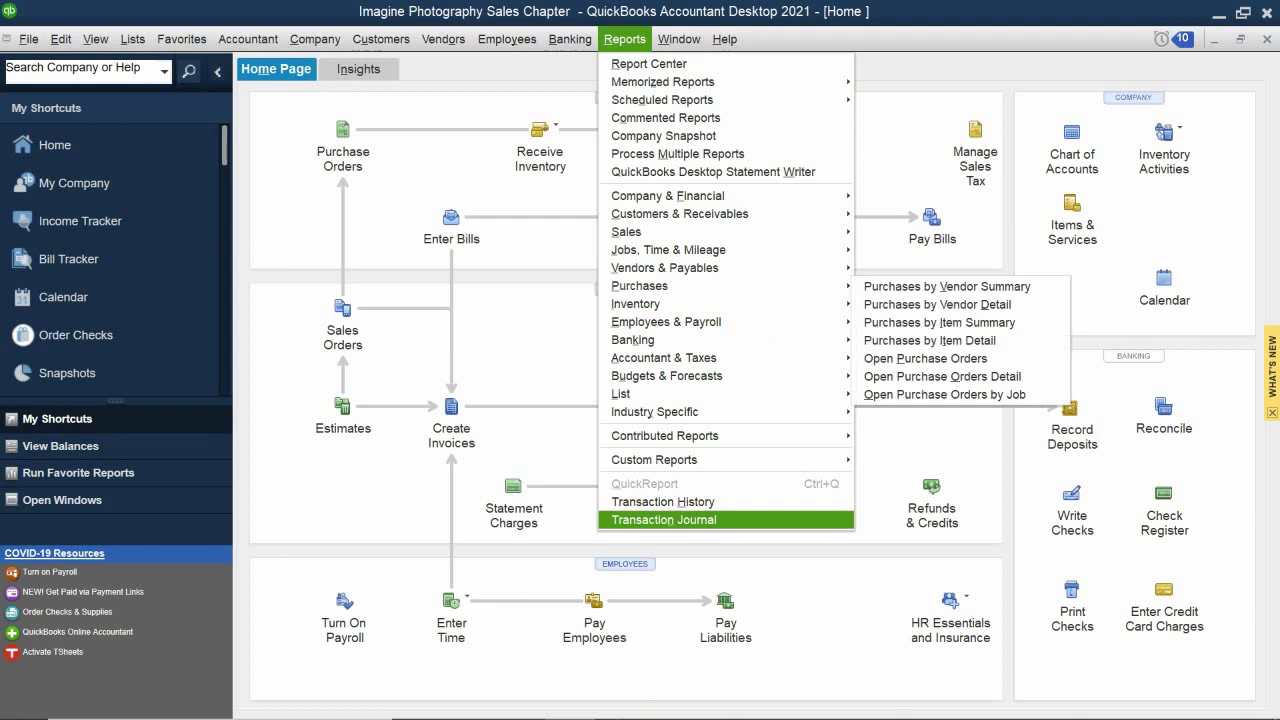
# Switch to the PDF textbook in Acrobat Reader and find the Review Questions section of the Sales Process chapter on PDF page 92.
pyautogui.click(608, 697)
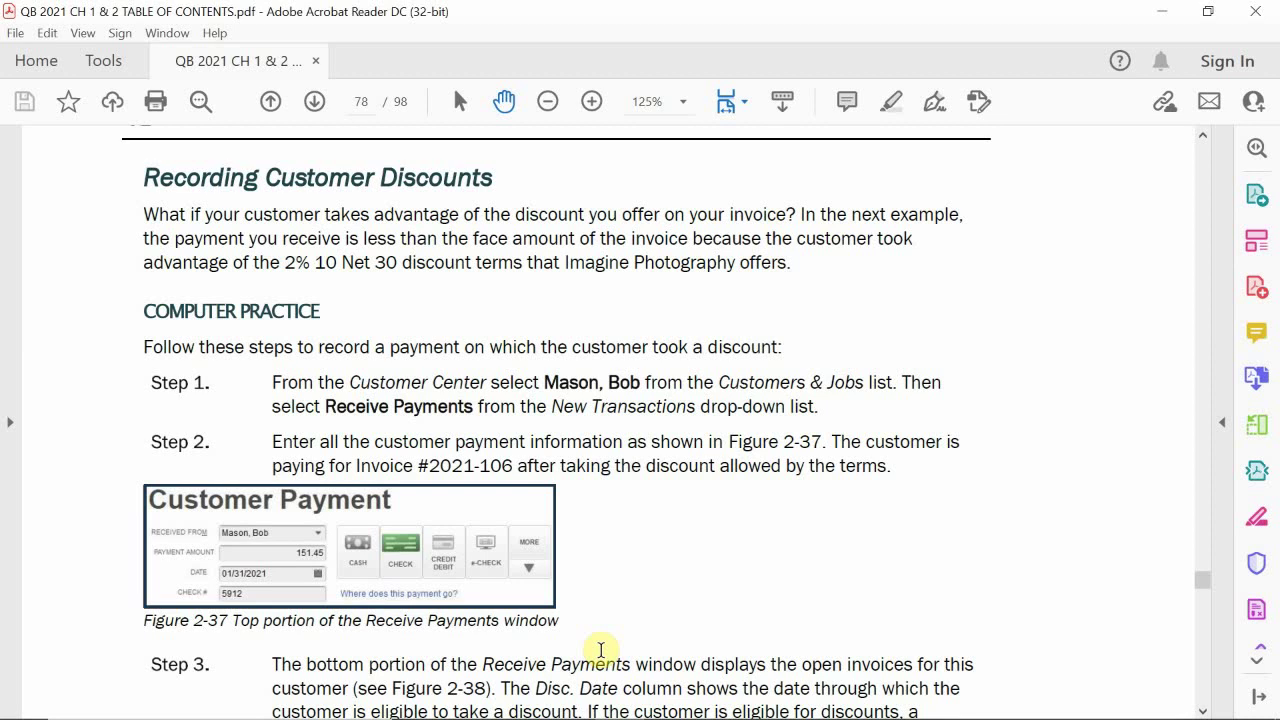
pyautogui.click(314, 102)
pyautogui.click(313, 102)
pyautogui.click(313, 102)
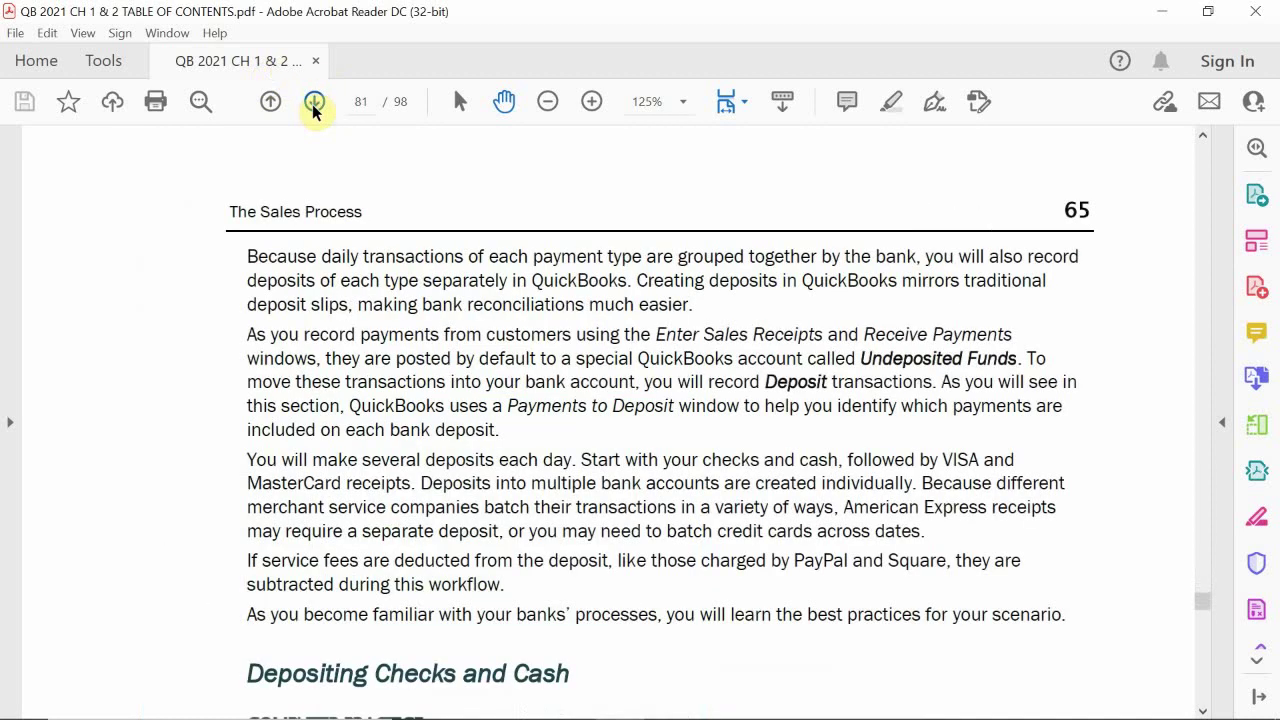
pyautogui.click(313, 102)
pyautogui.click(313, 102)
pyautogui.click(313, 102)
pyautogui.click(313, 102)
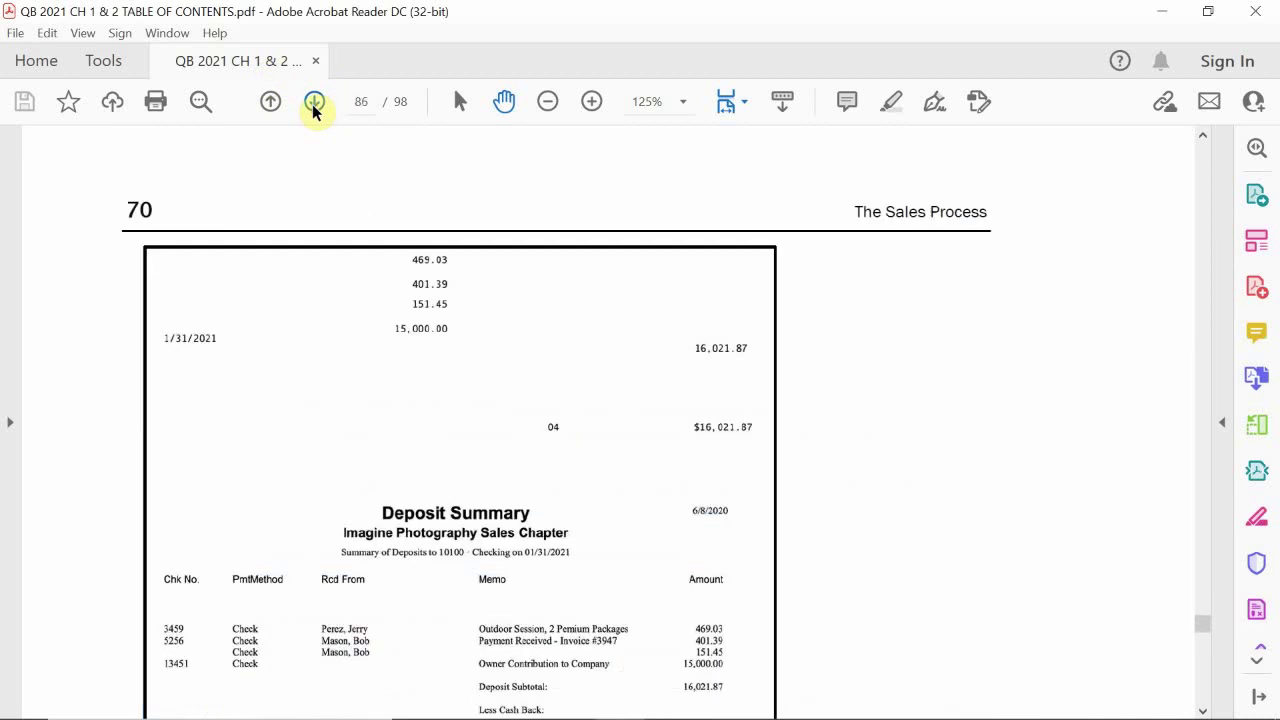
pyautogui.click(313, 102)
pyautogui.click(313, 102)
pyautogui.click(313, 102)
pyautogui.click(313, 102)
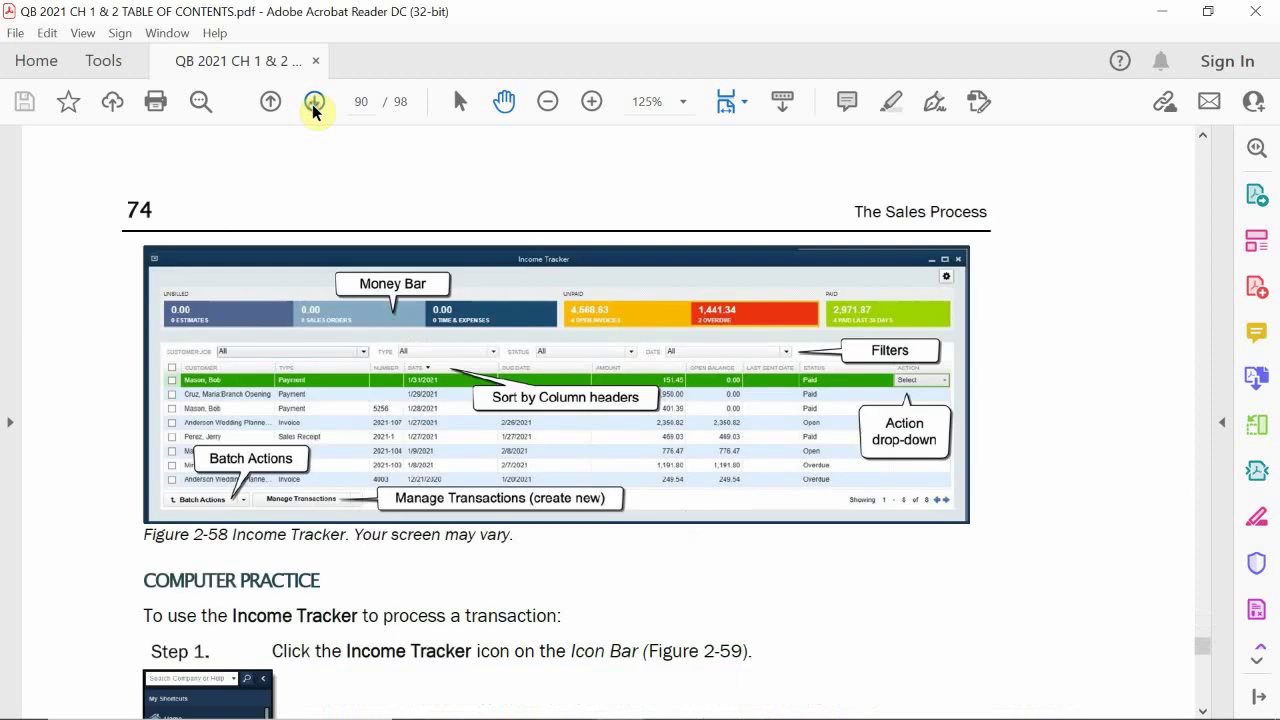
pyautogui.click(313, 102)
pyautogui.click(313, 102)
pyautogui.click(313, 102)
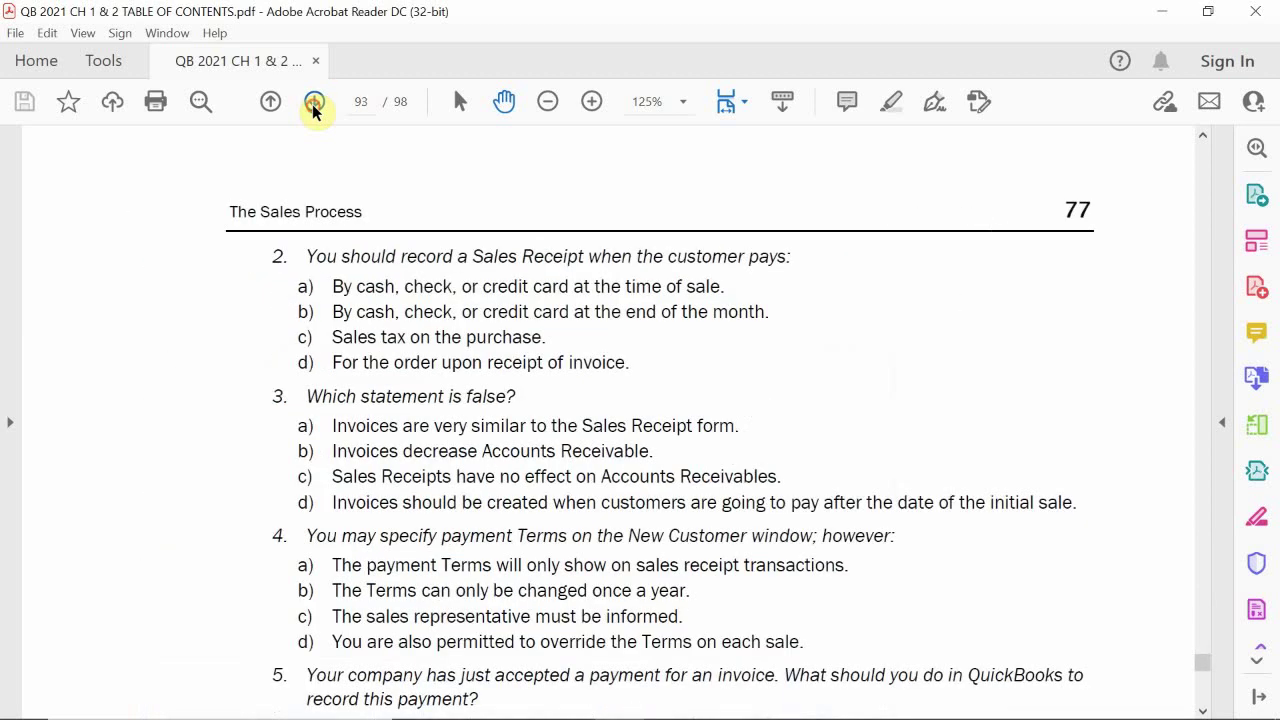
pyautogui.click(313, 102)
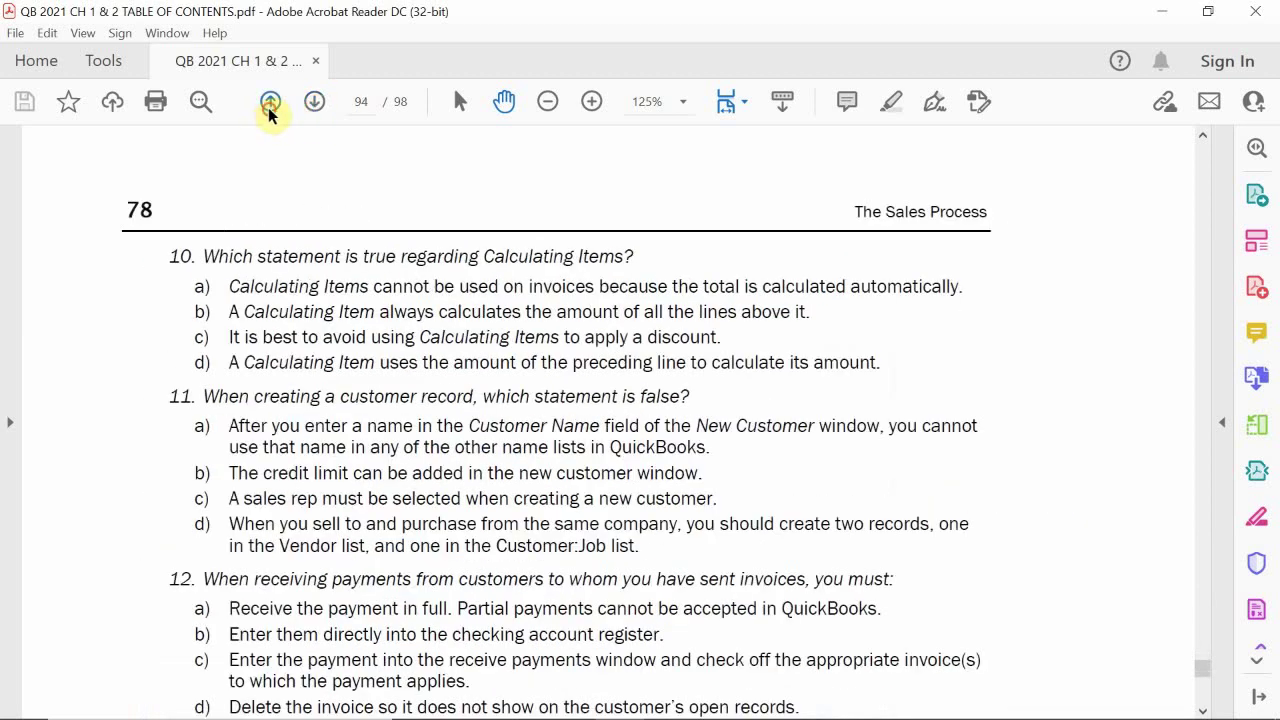
pyautogui.click(269, 106)
pyautogui.click(269, 113)
pyautogui.scroll(-5, 400, 289)
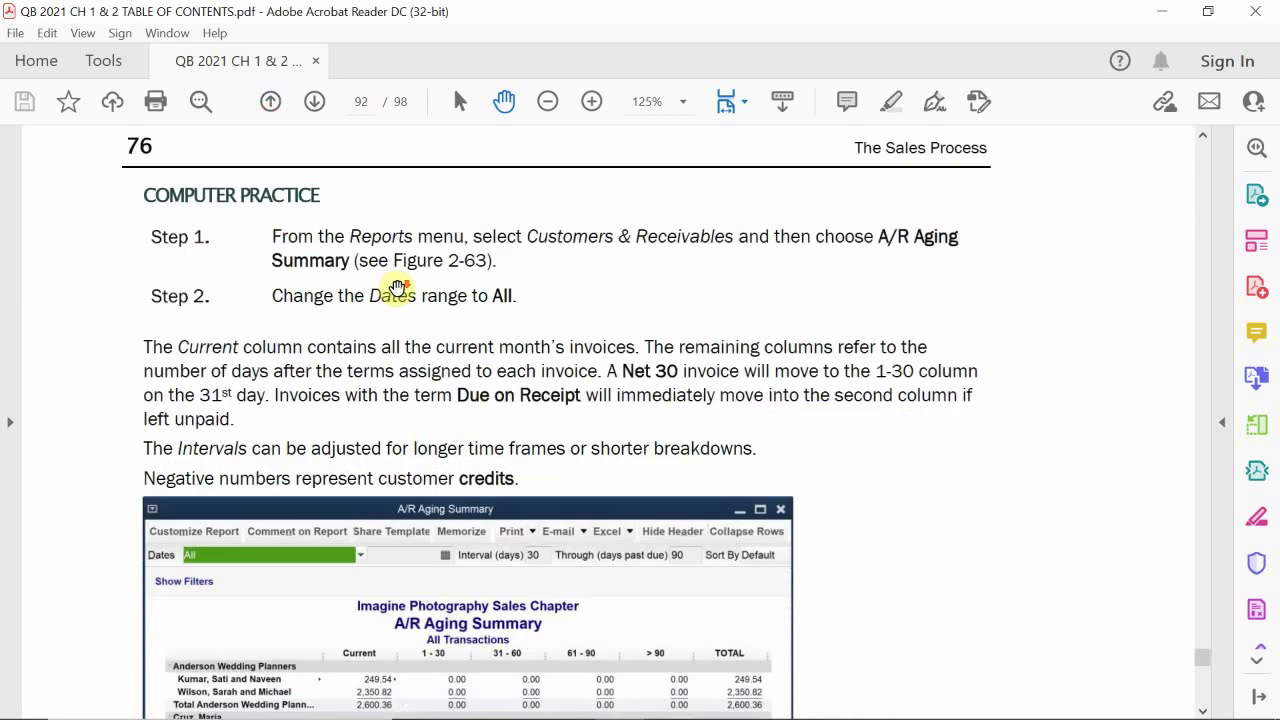
pyautogui.scroll(-5, 400, 303)
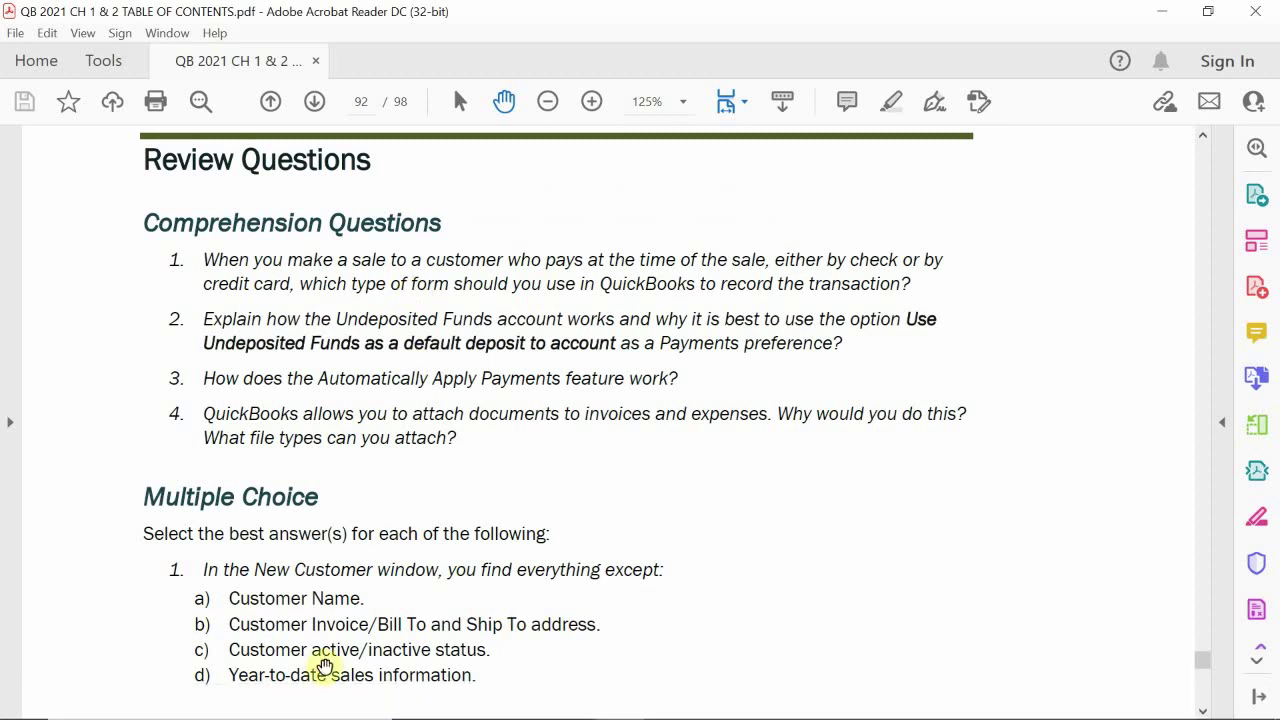
# Switch to QuickBooks, look through the previously recorded deposits back to the one with cash, checks and owner contribution, and close the deposit window.
pyautogui.moveTo(600, 712)
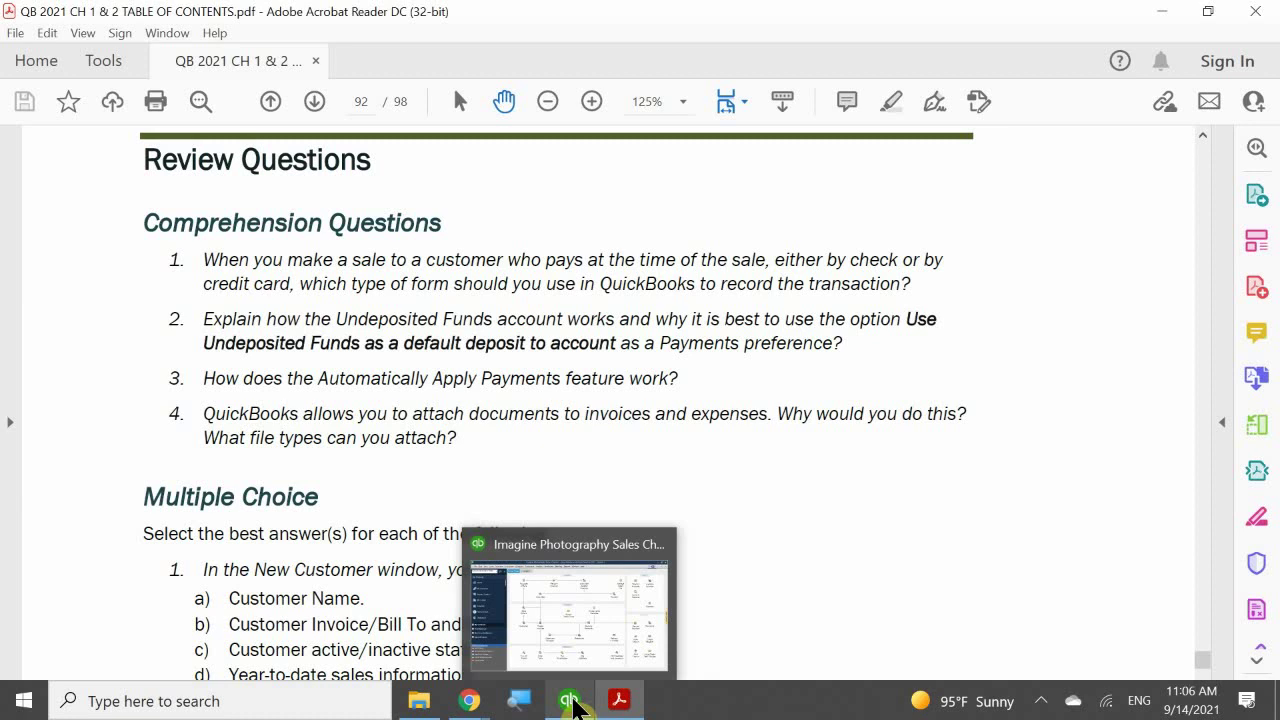
pyautogui.moveTo(580, 703)
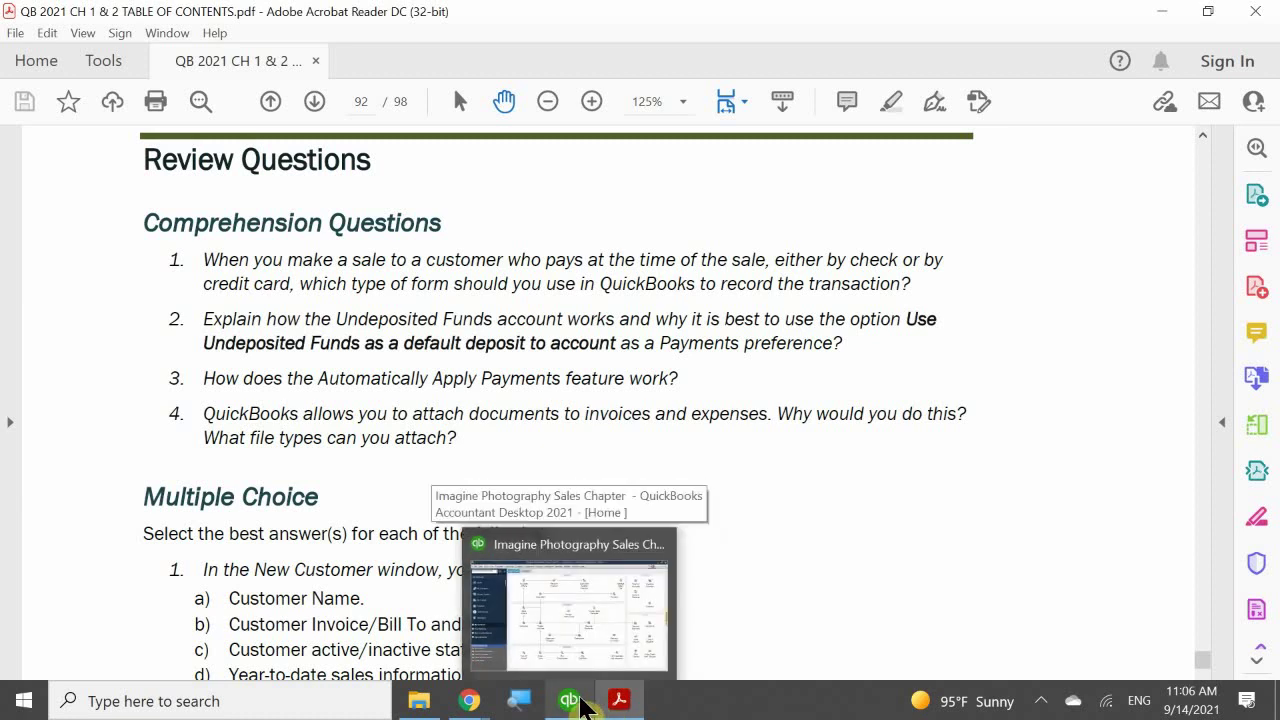
pyautogui.moveTo(572, 577)
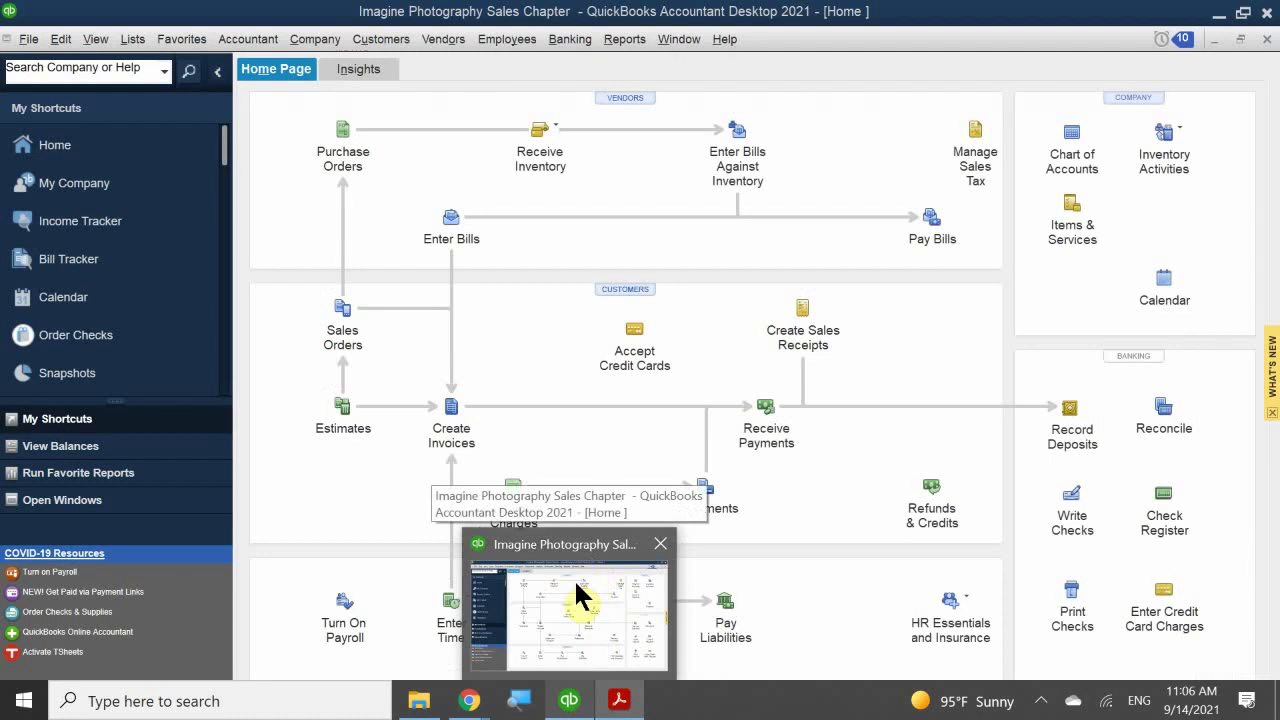
pyautogui.click(576, 583)
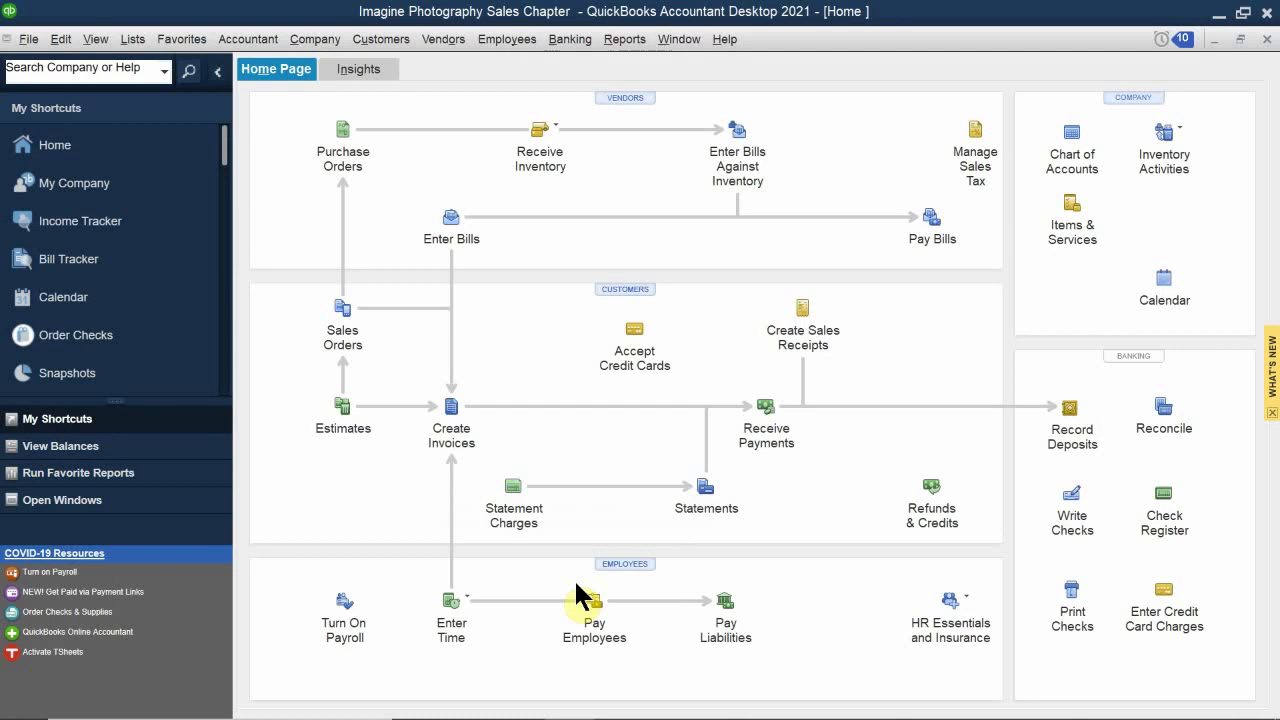
pyautogui.click(1068, 418)
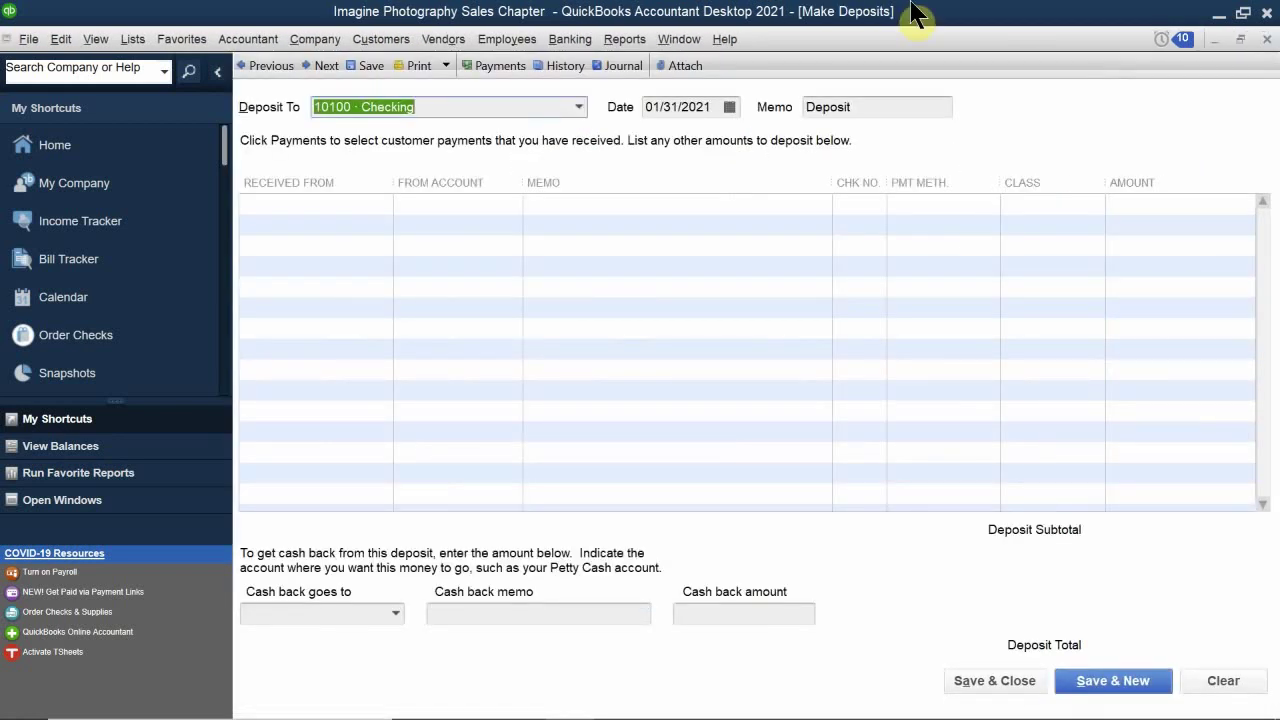
pyautogui.click(240, 70)
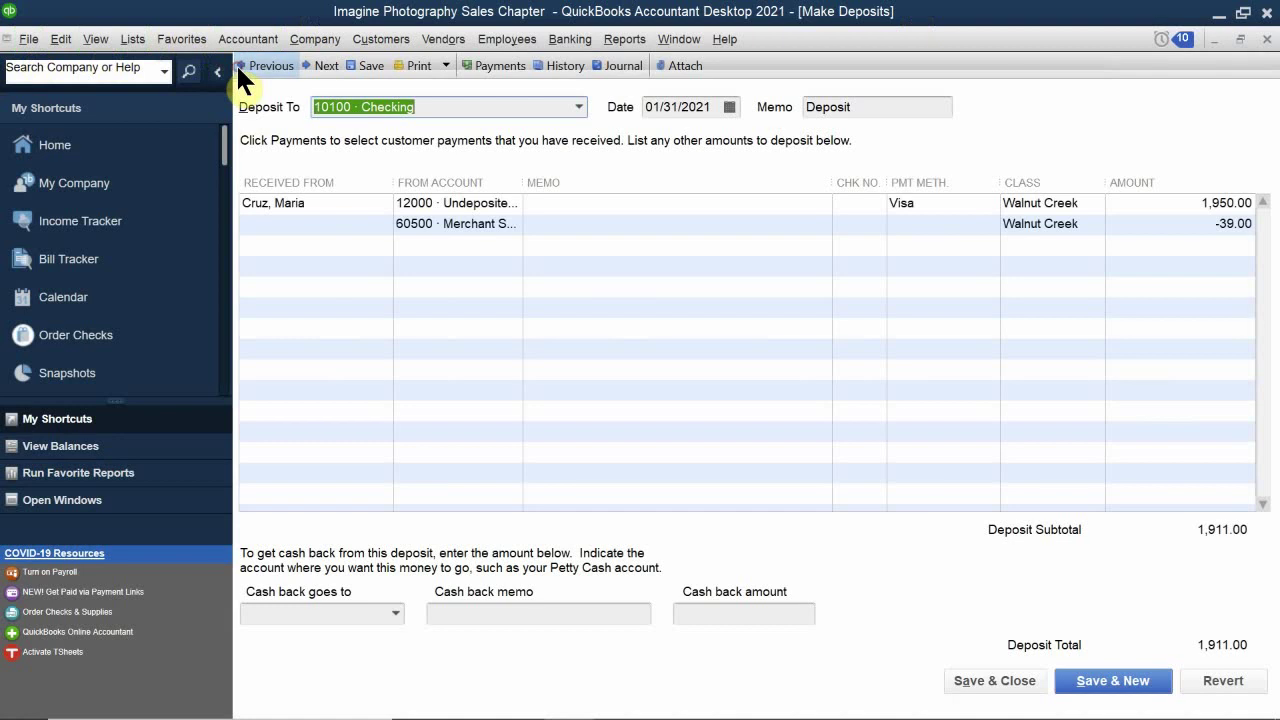
pyautogui.click(241, 70)
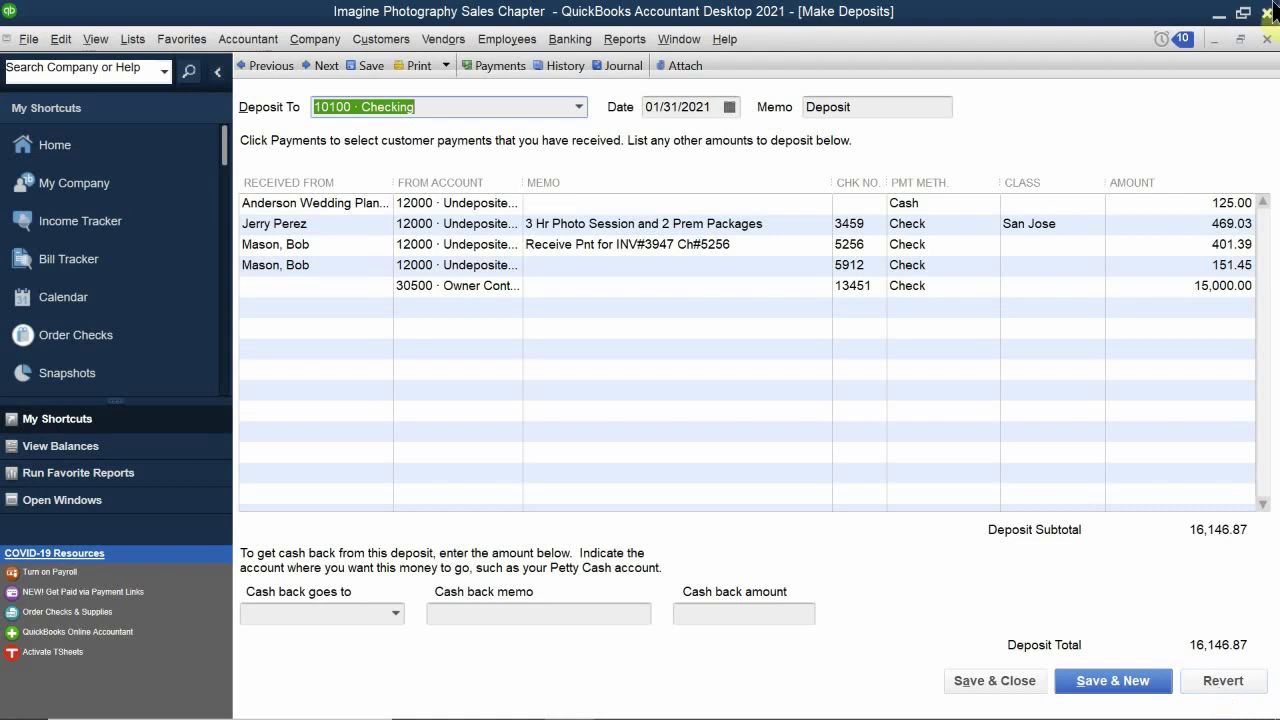
pyautogui.click(1265, 42)
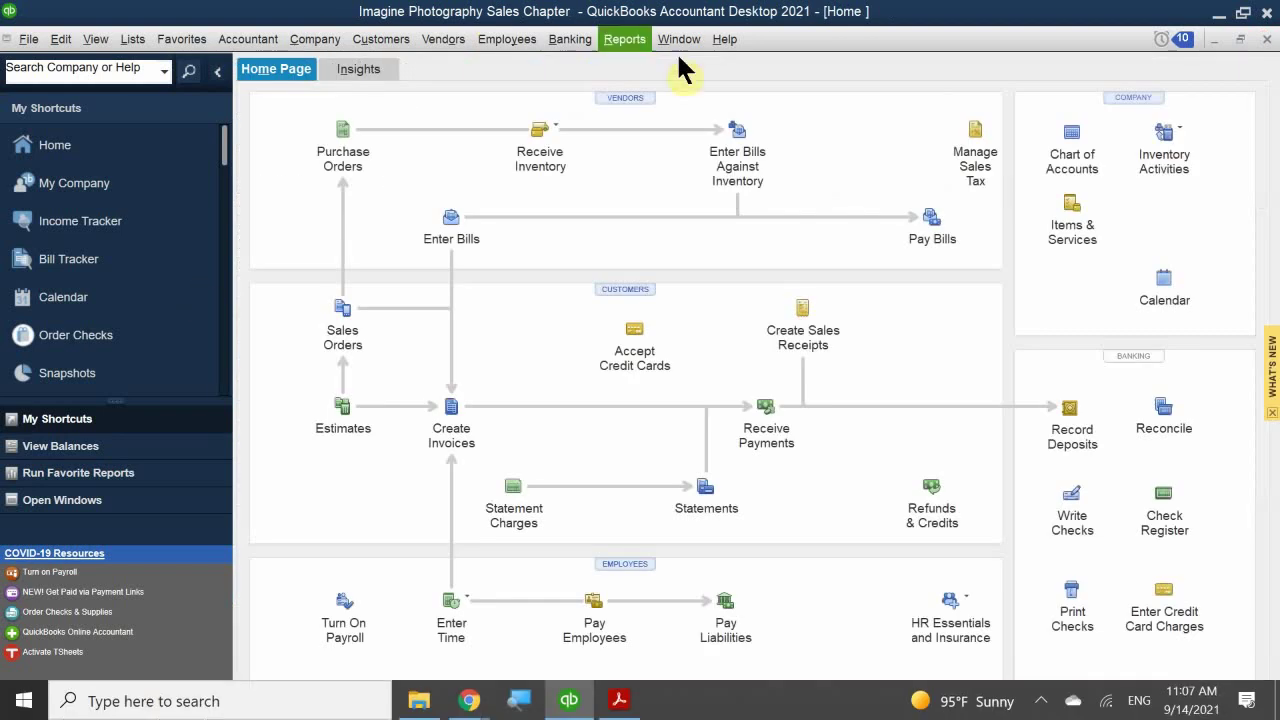
# In the Customer Center, view the 01/31/2021 payment of the customer whose balance is 776.47, and close the payment and Customer Center.
pyautogui.click(612, 290)
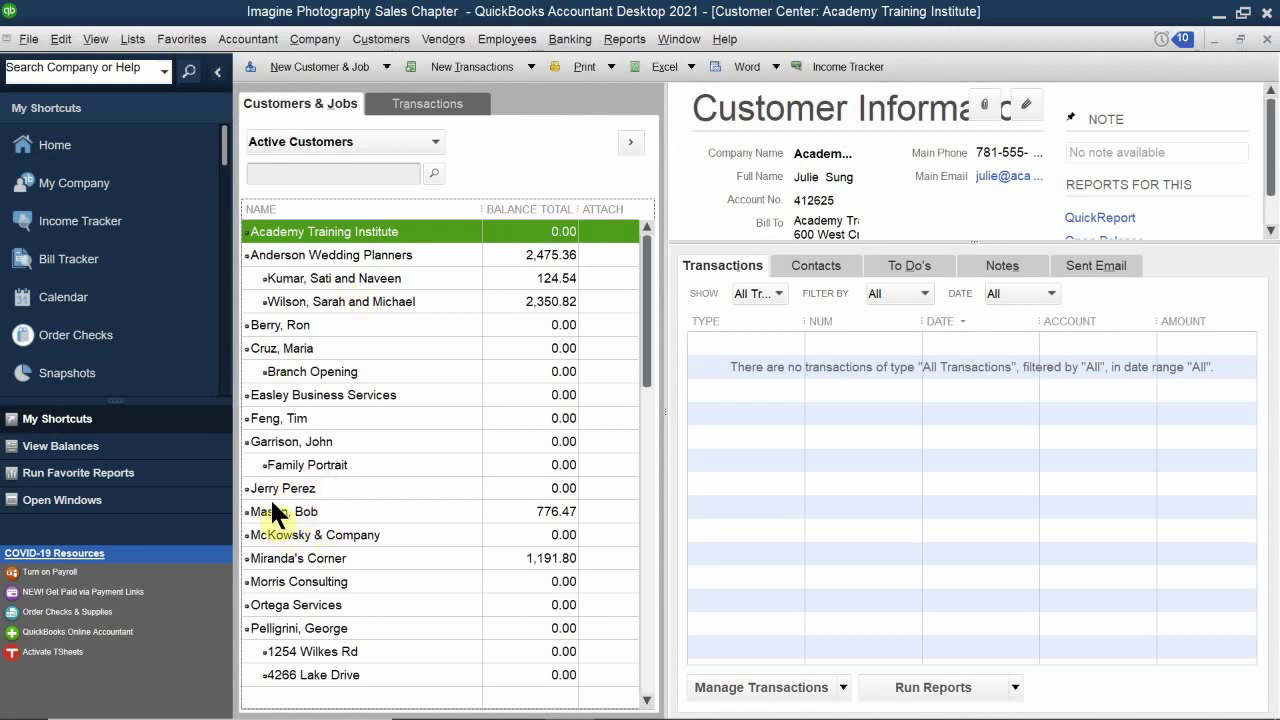
pyautogui.click(314, 508)
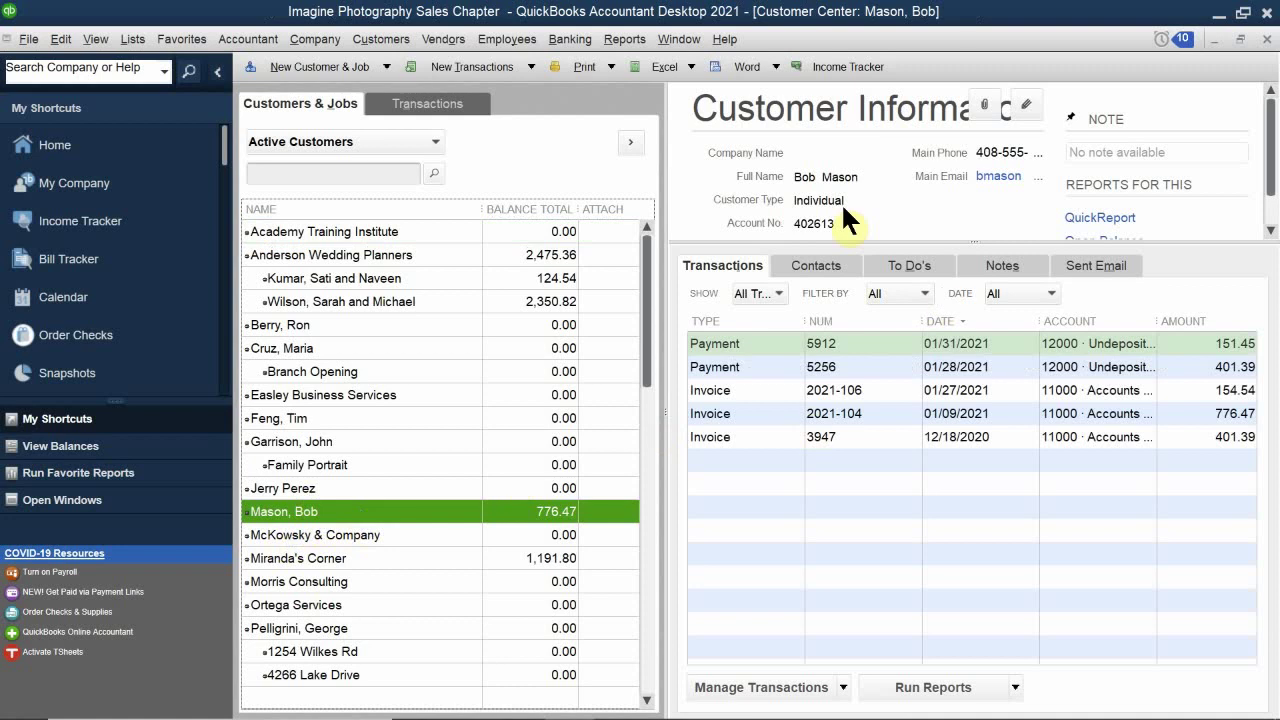
pyautogui.click(741, 343)
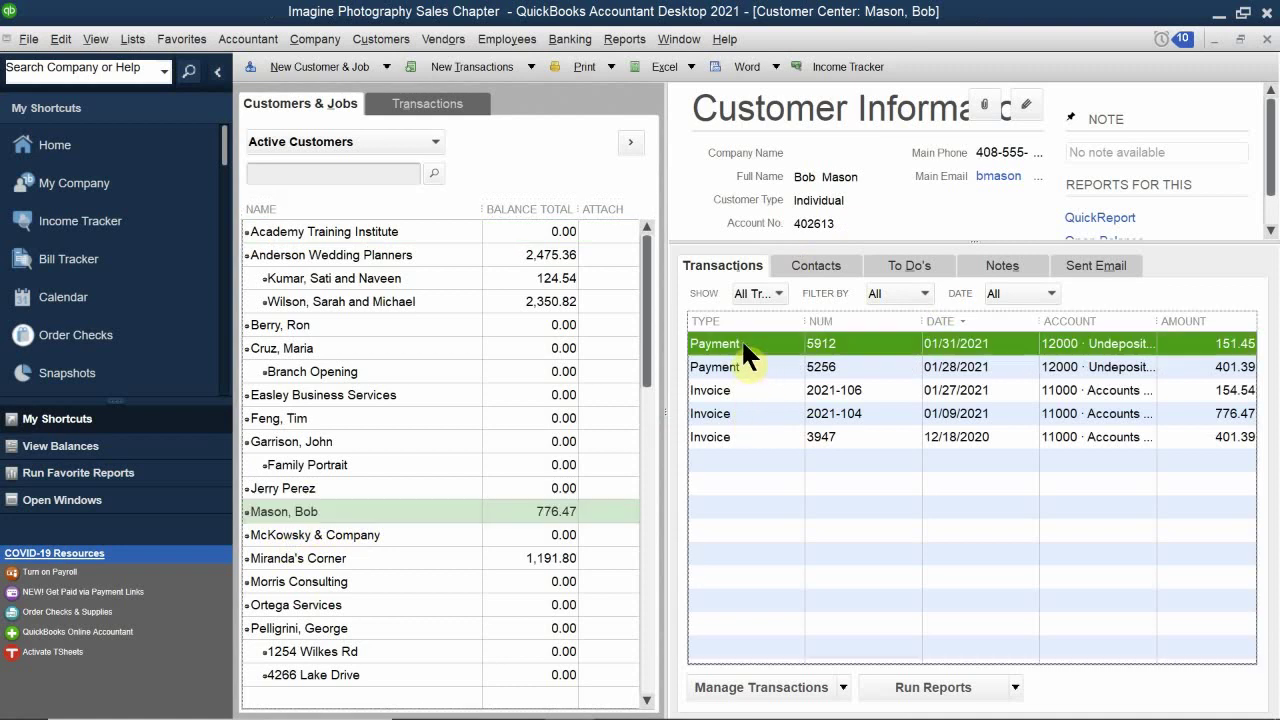
pyautogui.doubleClick(743, 345)
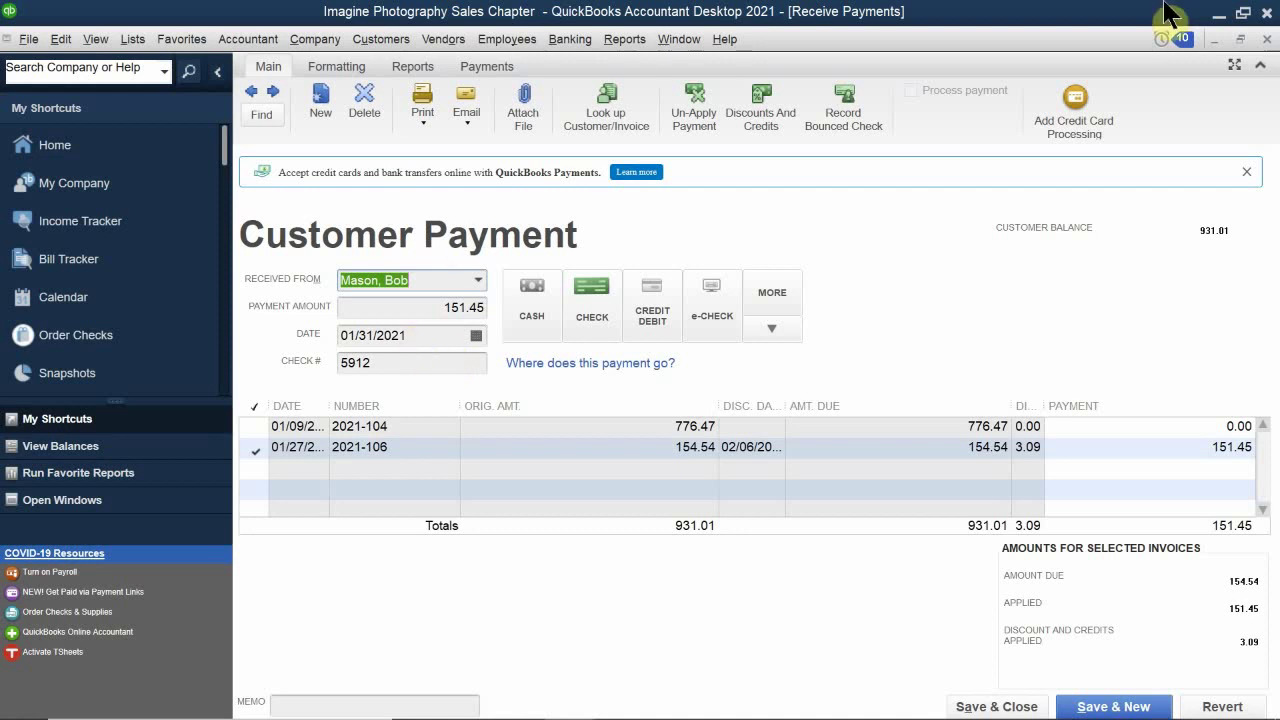
pyautogui.click(1266, 40)
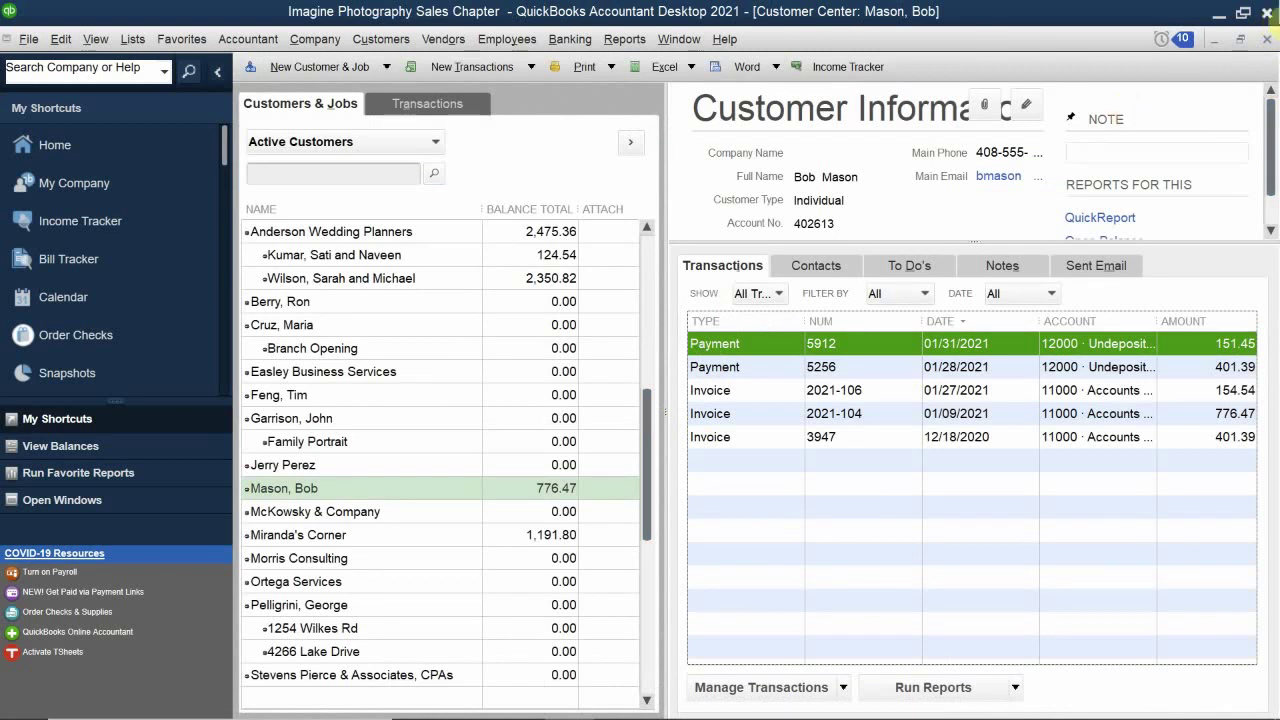
pyautogui.click(1267, 40)
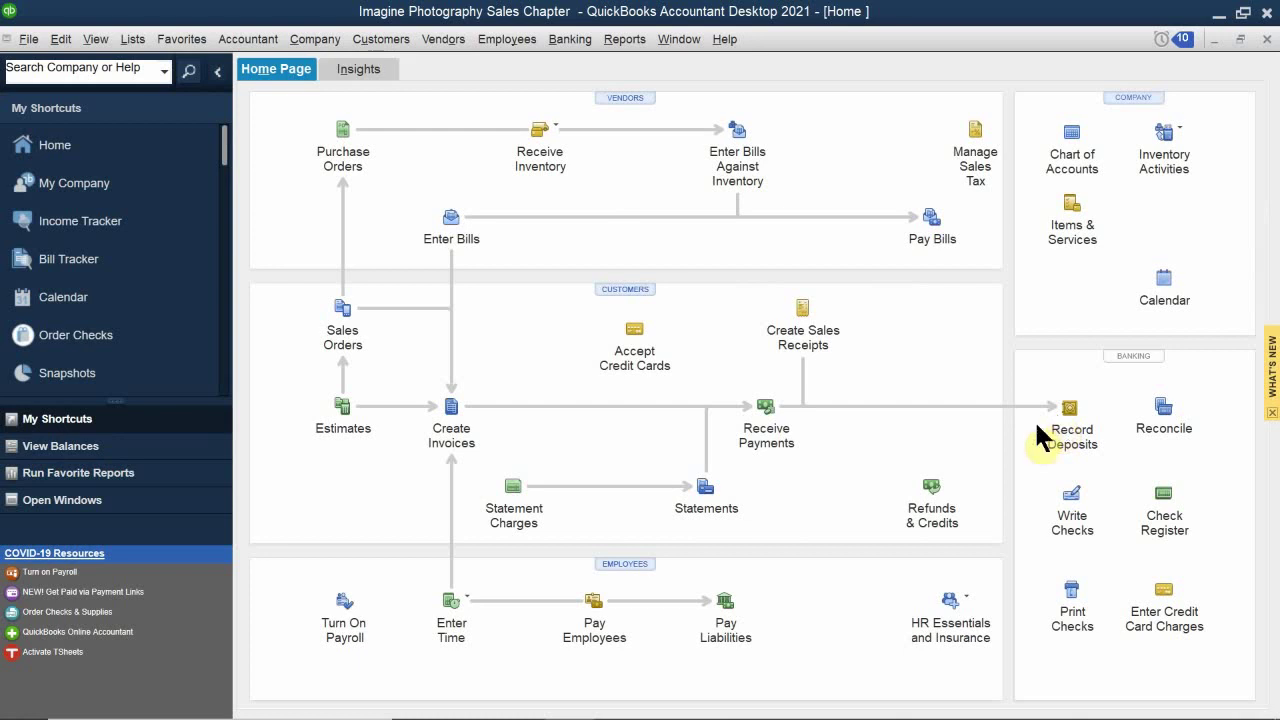
# Reopen Record Deposits, go back through the Visa deposit to the cash and check deposit, and close the window.
pyautogui.click(1066, 420)
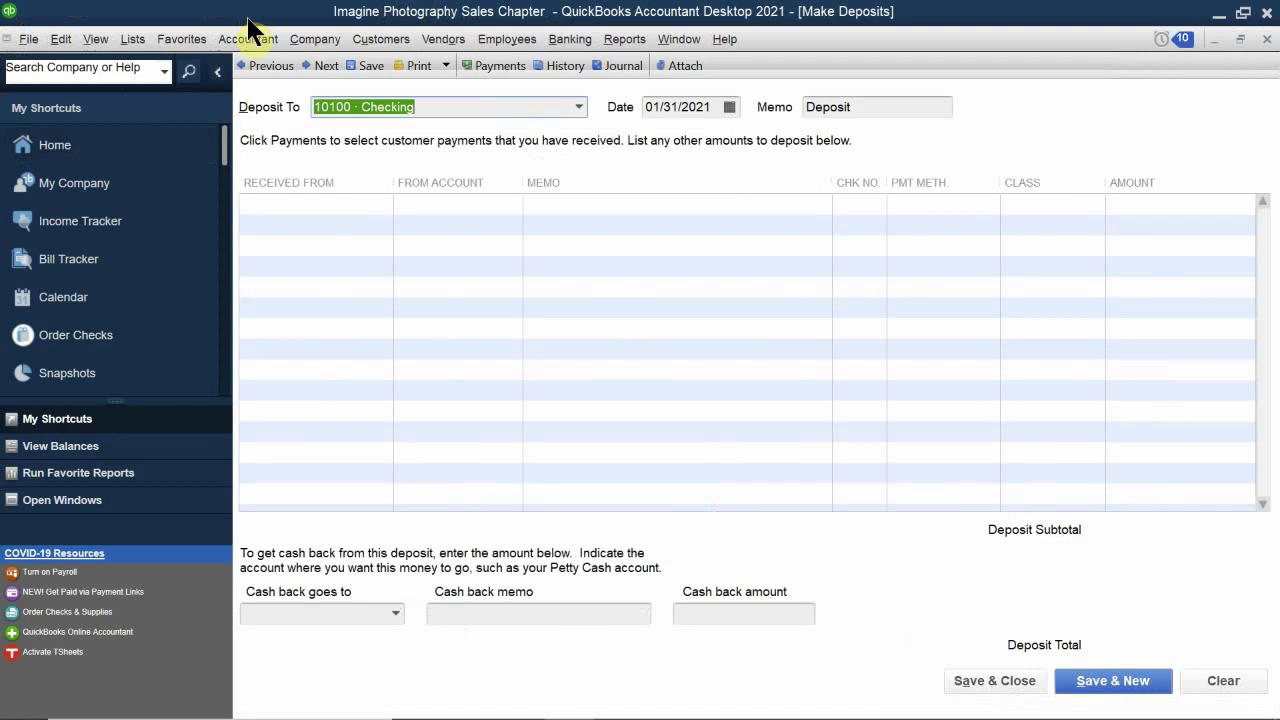
pyautogui.click(240, 69)
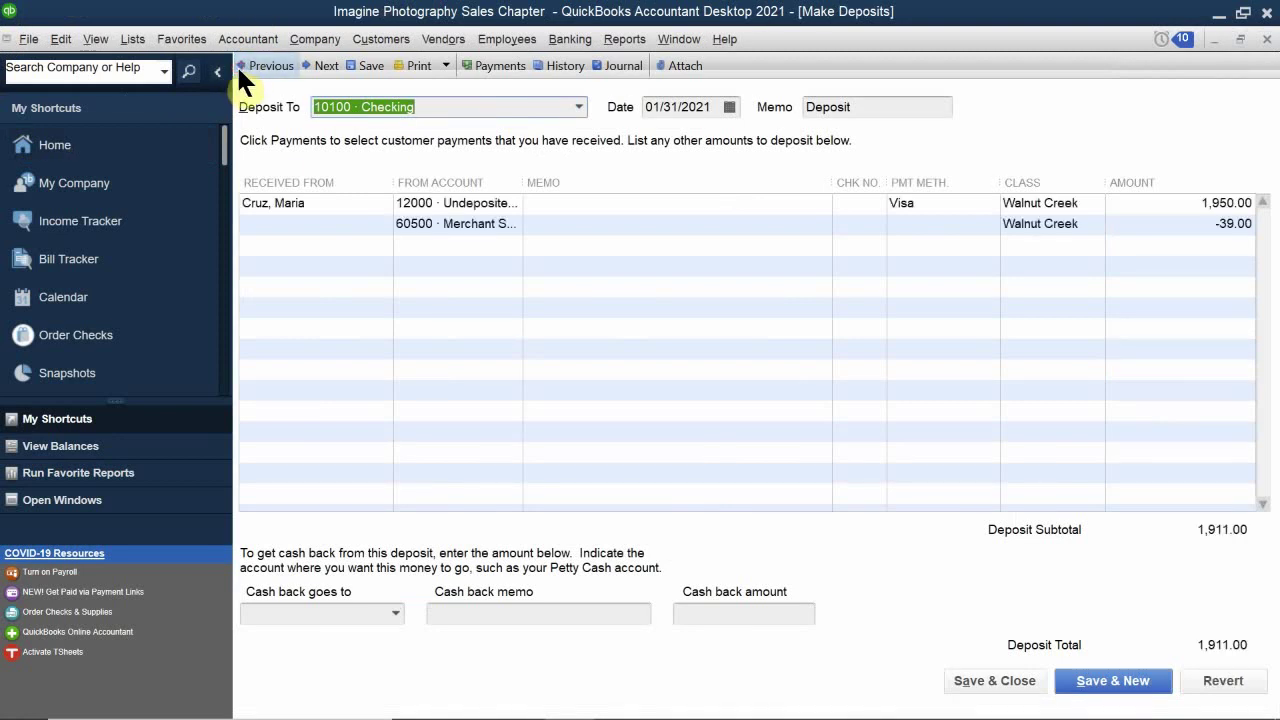
pyautogui.click(243, 69)
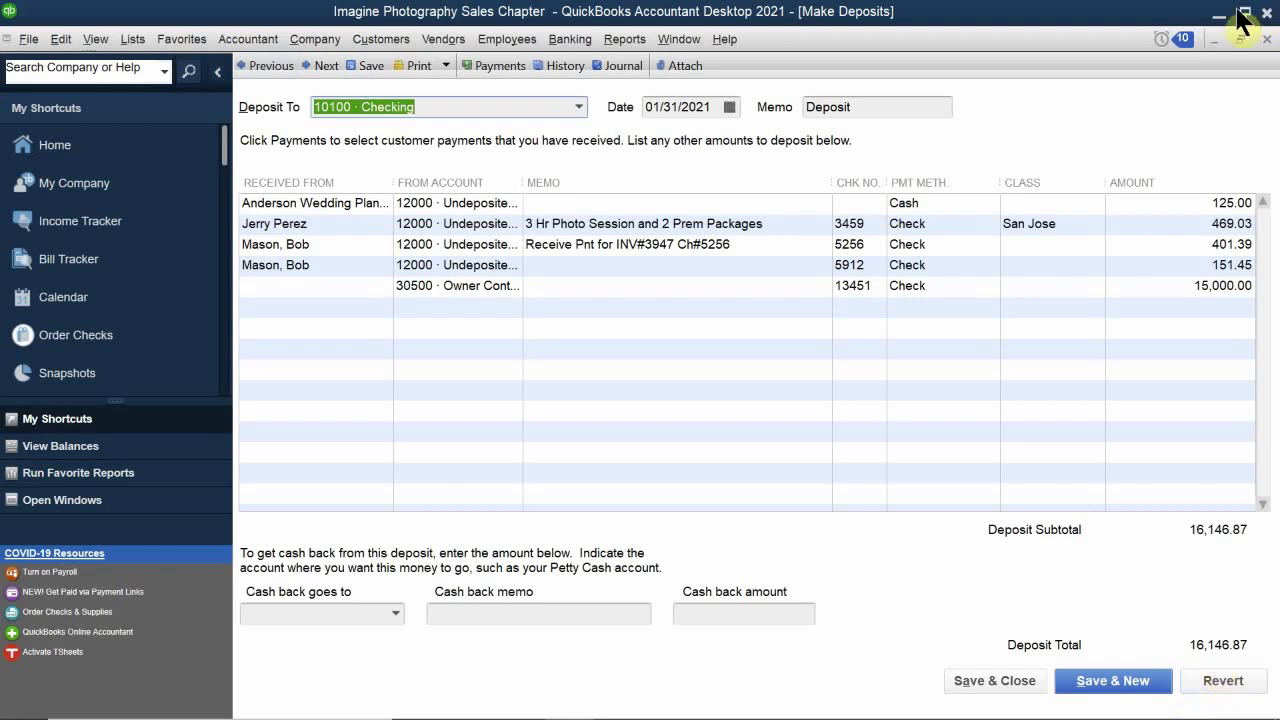
pyautogui.click(1266, 40)
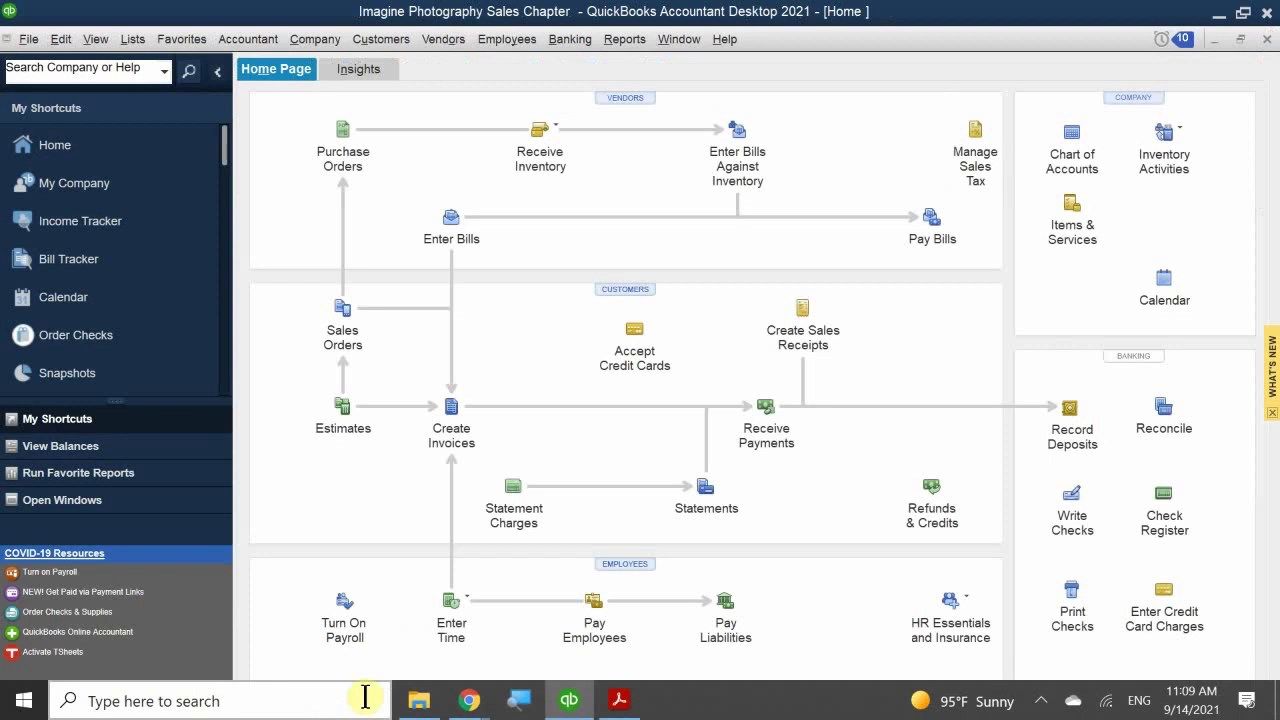
# Switch to the PDF textbook in Acrobat Reader and read the comprehension questions and multiple-choice questions 1 to 3.
pyautogui.click(622, 700)
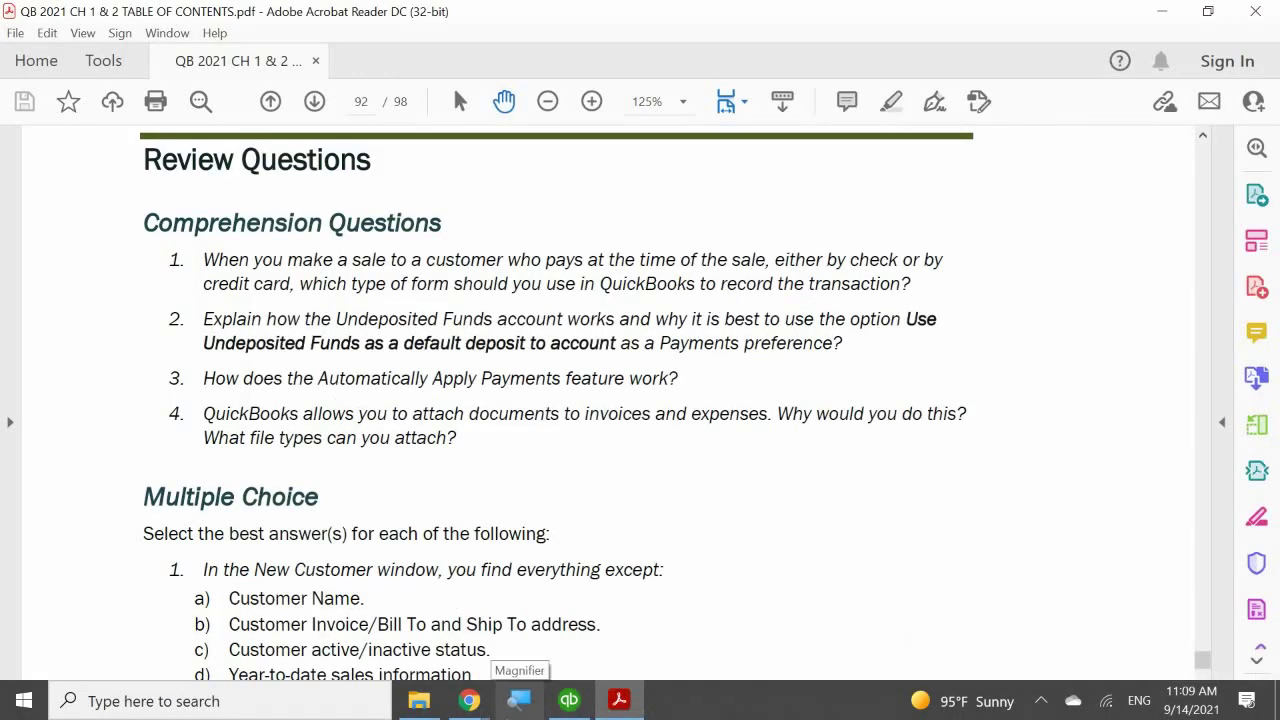
pyautogui.moveTo(488, 708)
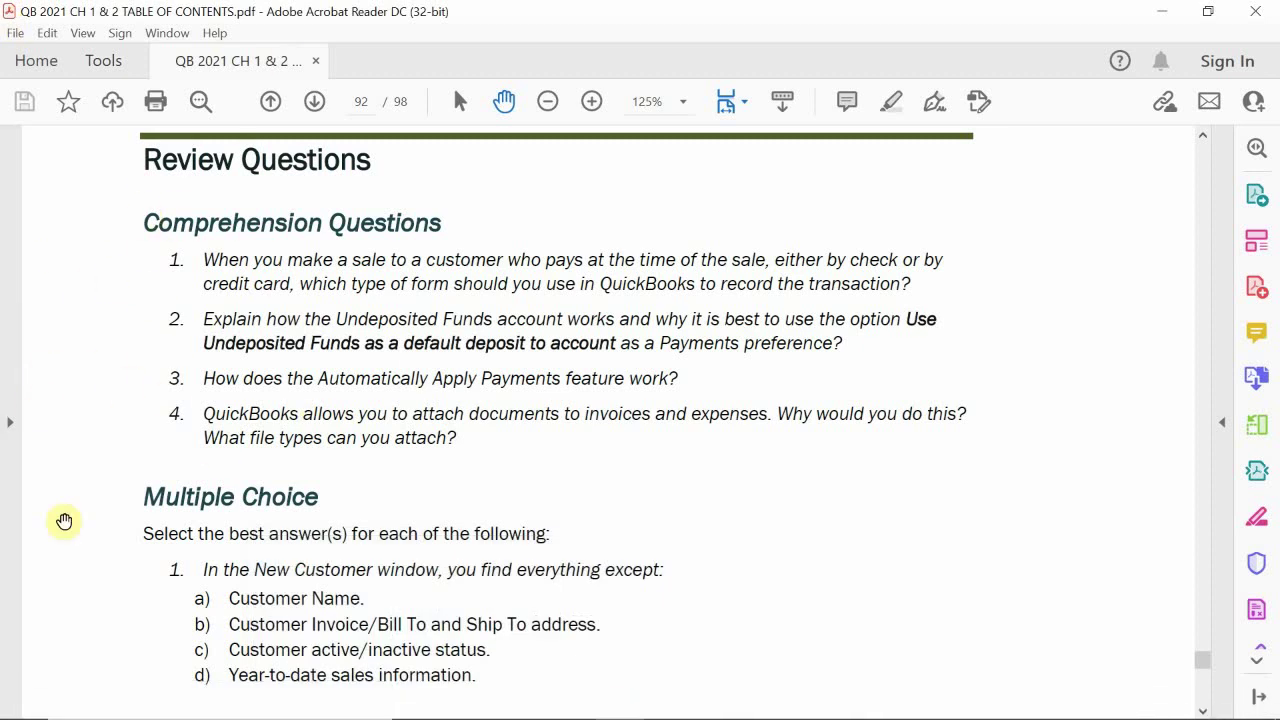
pyautogui.scroll(-1, 162, 452)
pyautogui.scroll(-8, 162, 452)
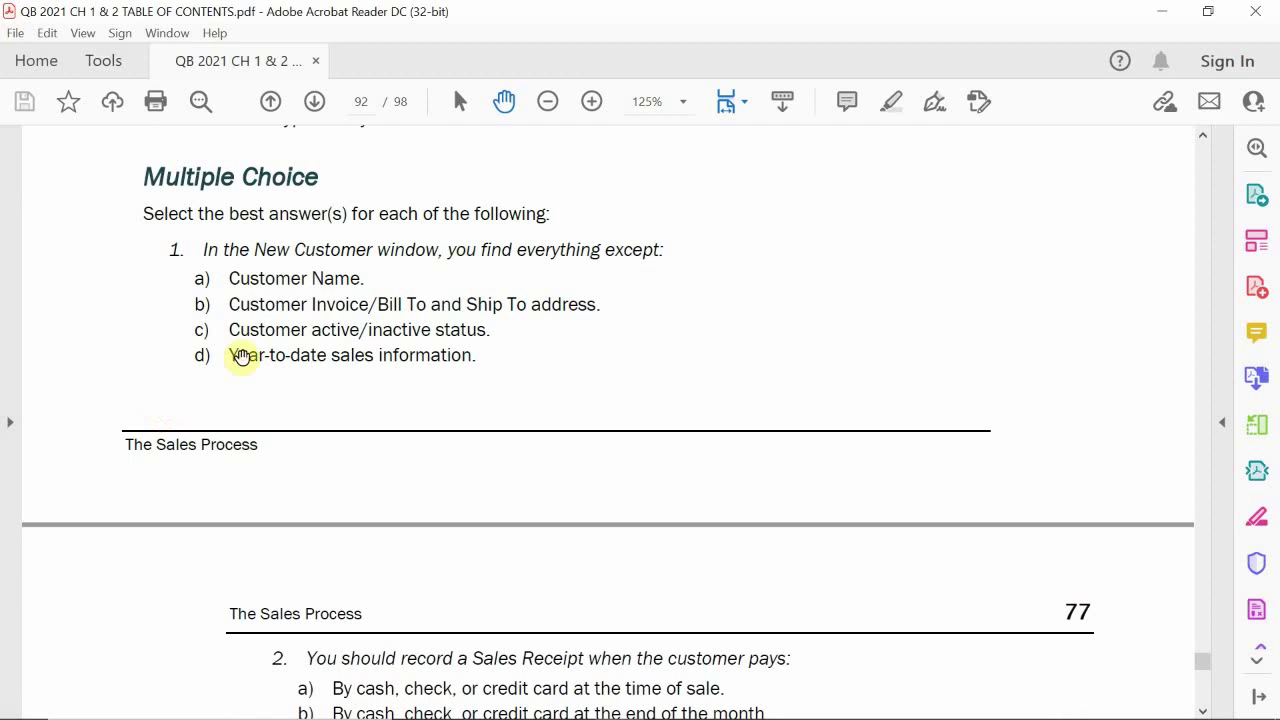
pyautogui.scroll(-3, 243, 345)
pyautogui.scroll(-4, 239, 348)
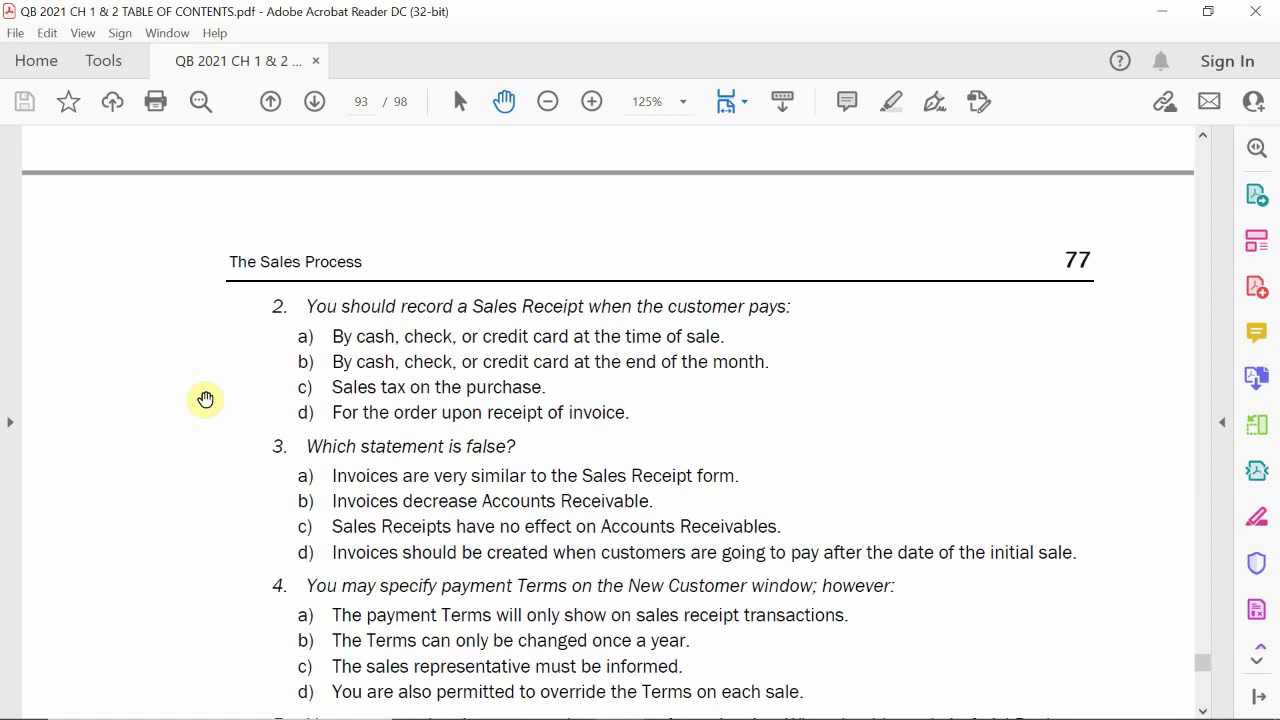
# Read multiple-choice questions 4 to 8 on payment terms, receiving payments, P.O. numbers, deposits and orders paid within 30 days.
pyautogui.scroll(-3, 200, 423)
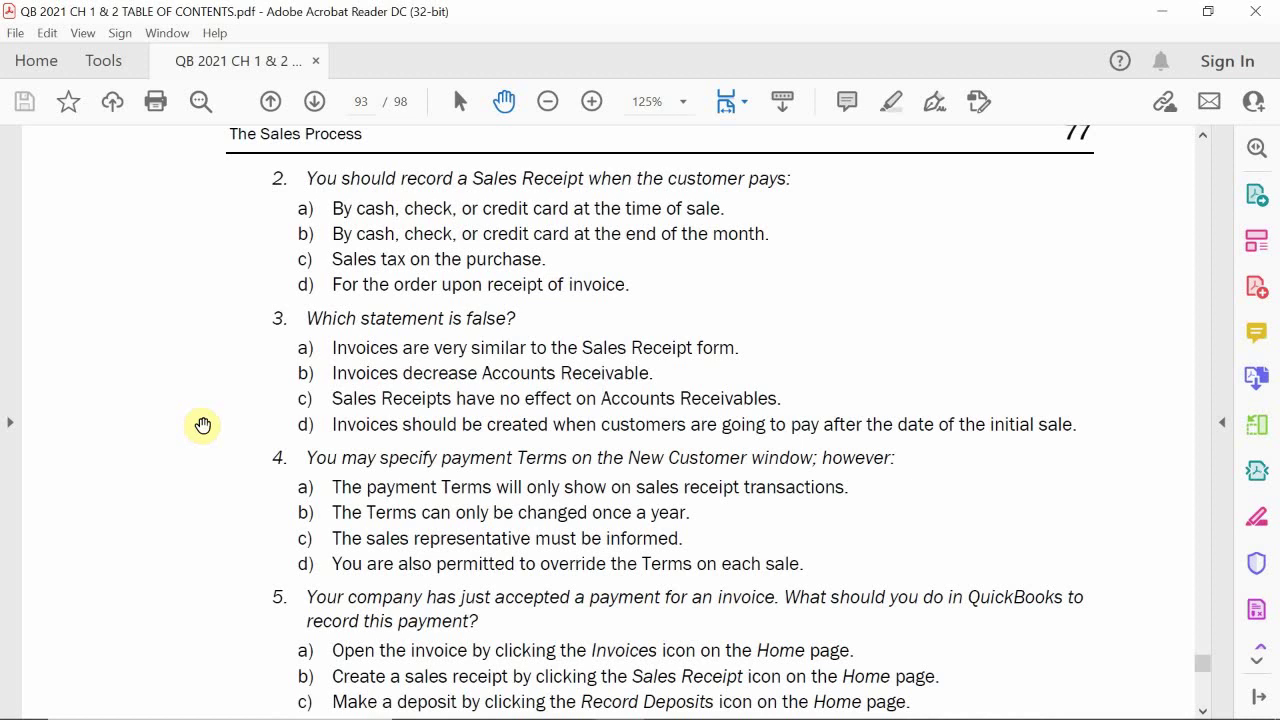
pyautogui.scroll(-1, 279, 365)
pyautogui.scroll(-1, 265, 410)
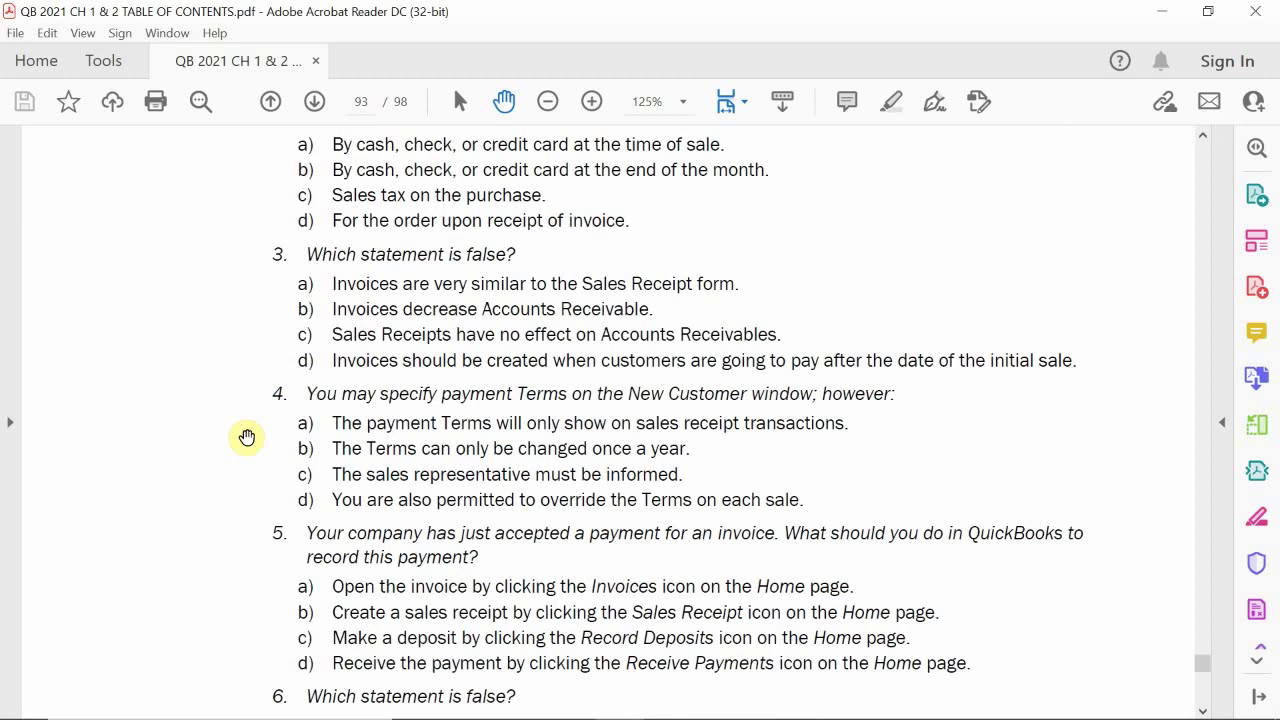
pyautogui.scroll(-3, 247, 437)
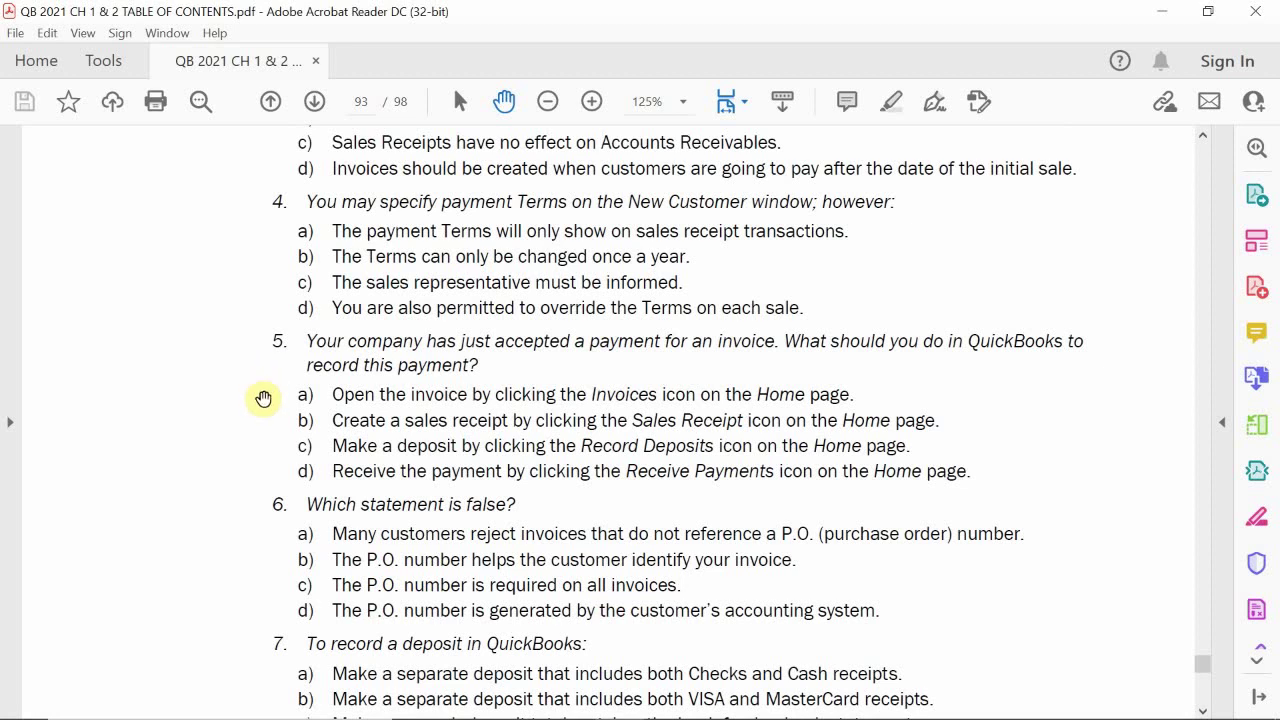
pyautogui.scroll(-1, 263, 398)
pyautogui.scroll(-1, 263, 398)
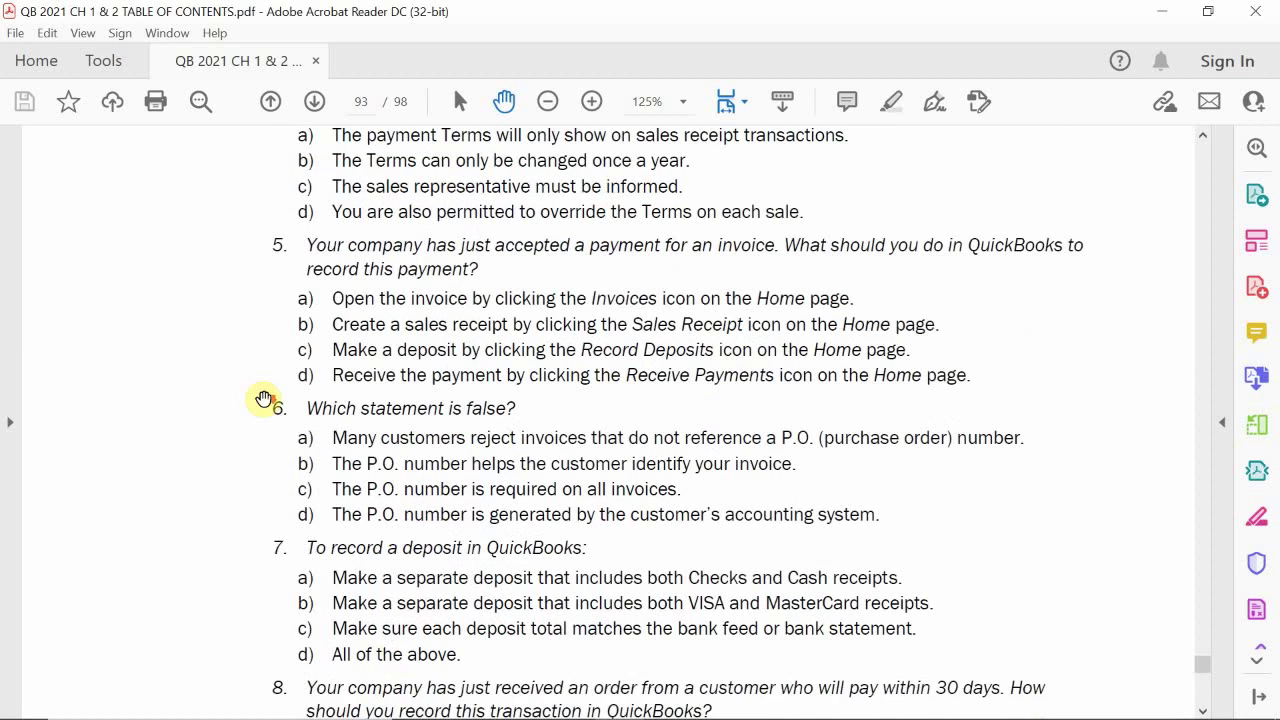
pyautogui.scroll(-1, 263, 398)
pyautogui.scroll(-1, 263, 398)
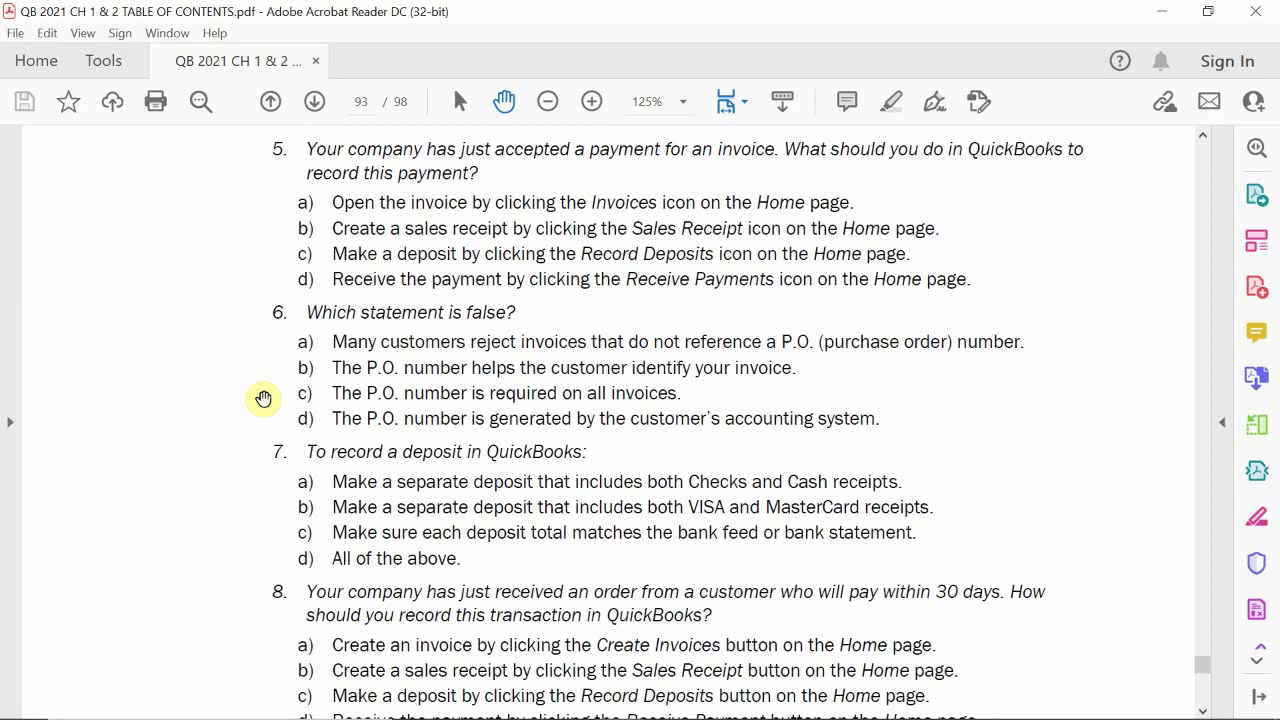
# Read multiple-choice questions 6 to 9 on P.O. numbers, recording deposits, orders paid within 30 days and the exception about making deposits.
pyautogui.scroll(-3, 263, 398)
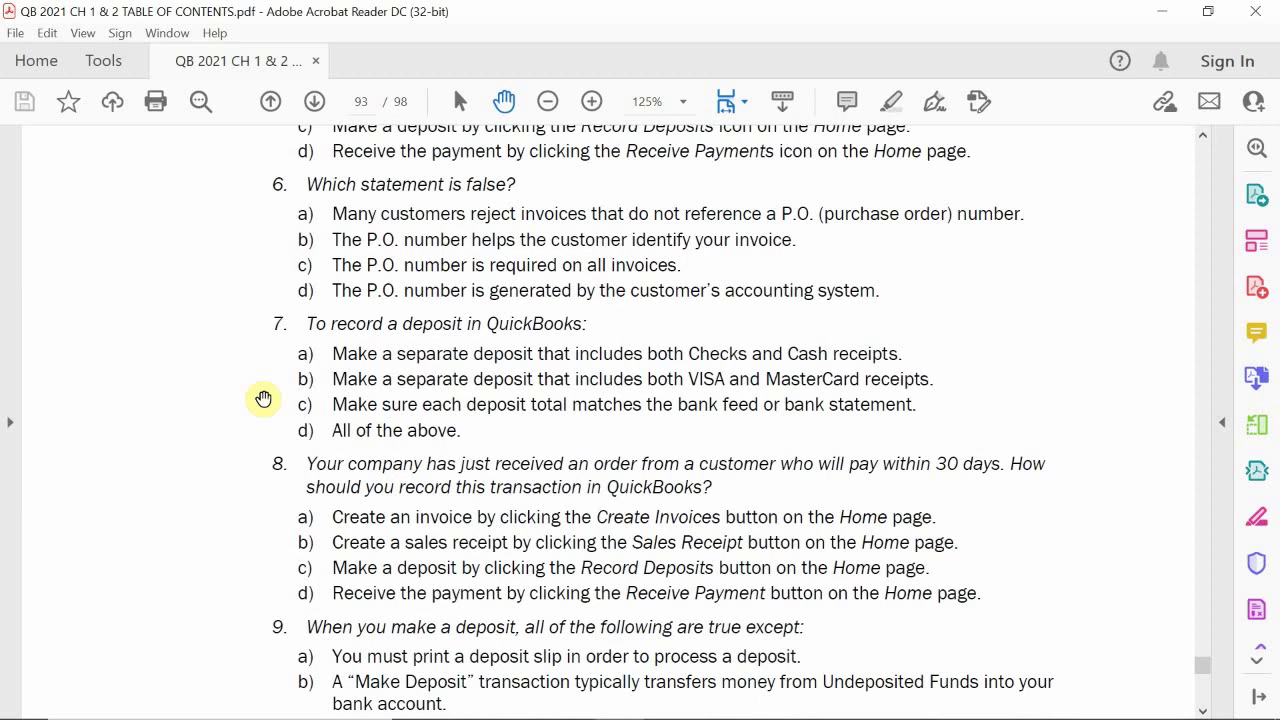
pyautogui.scroll(1, 263, 399)
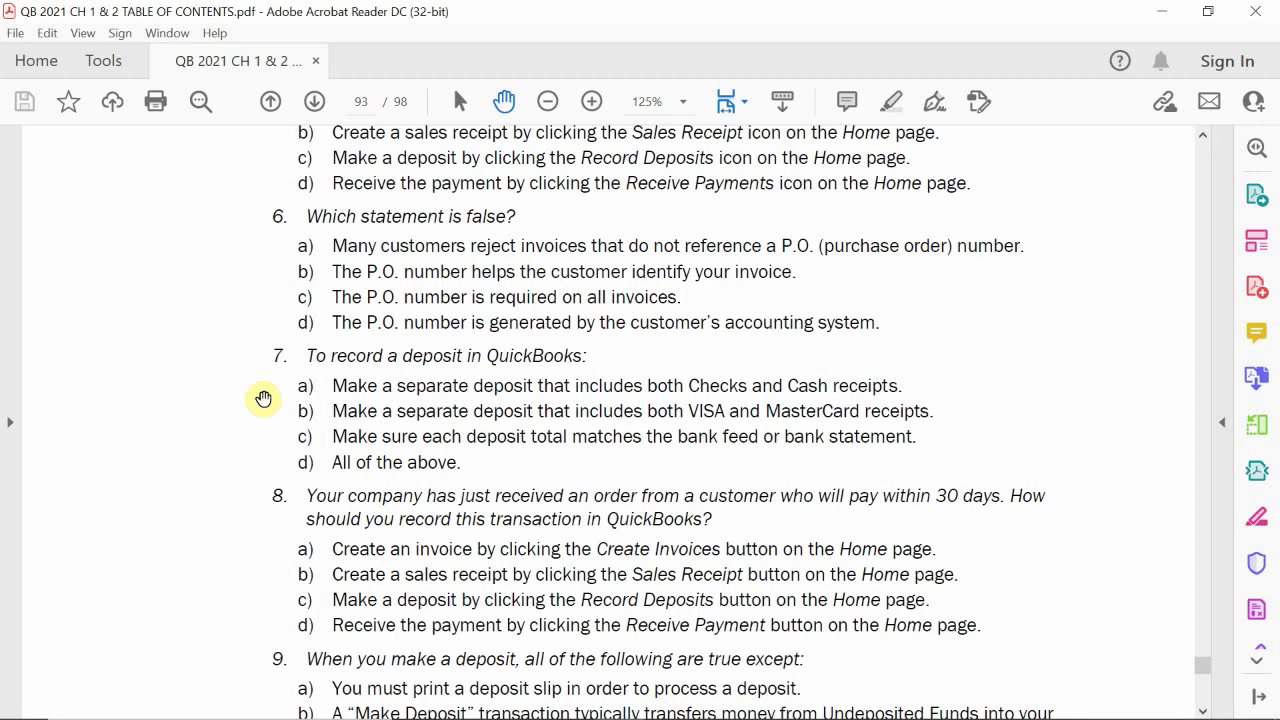
pyautogui.scroll(-3, 263, 398)
pyautogui.scroll(-1, 263, 398)
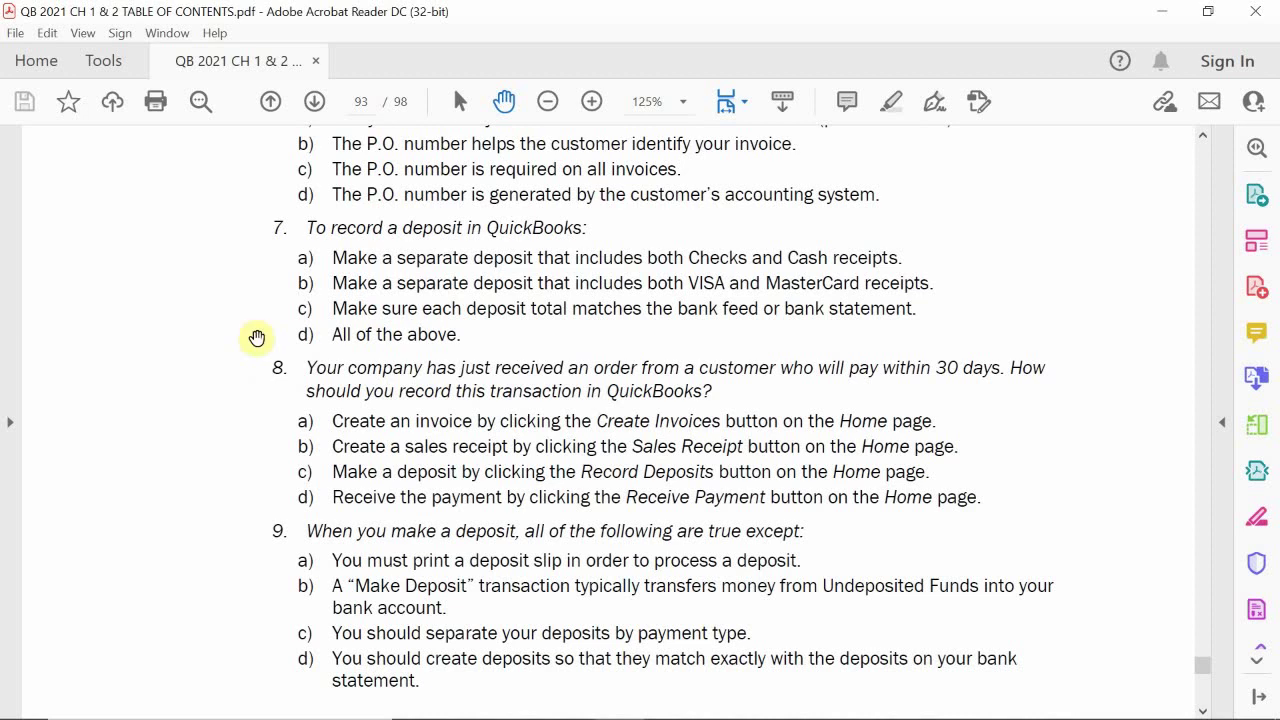
pyautogui.scroll(-4, 251, 394)
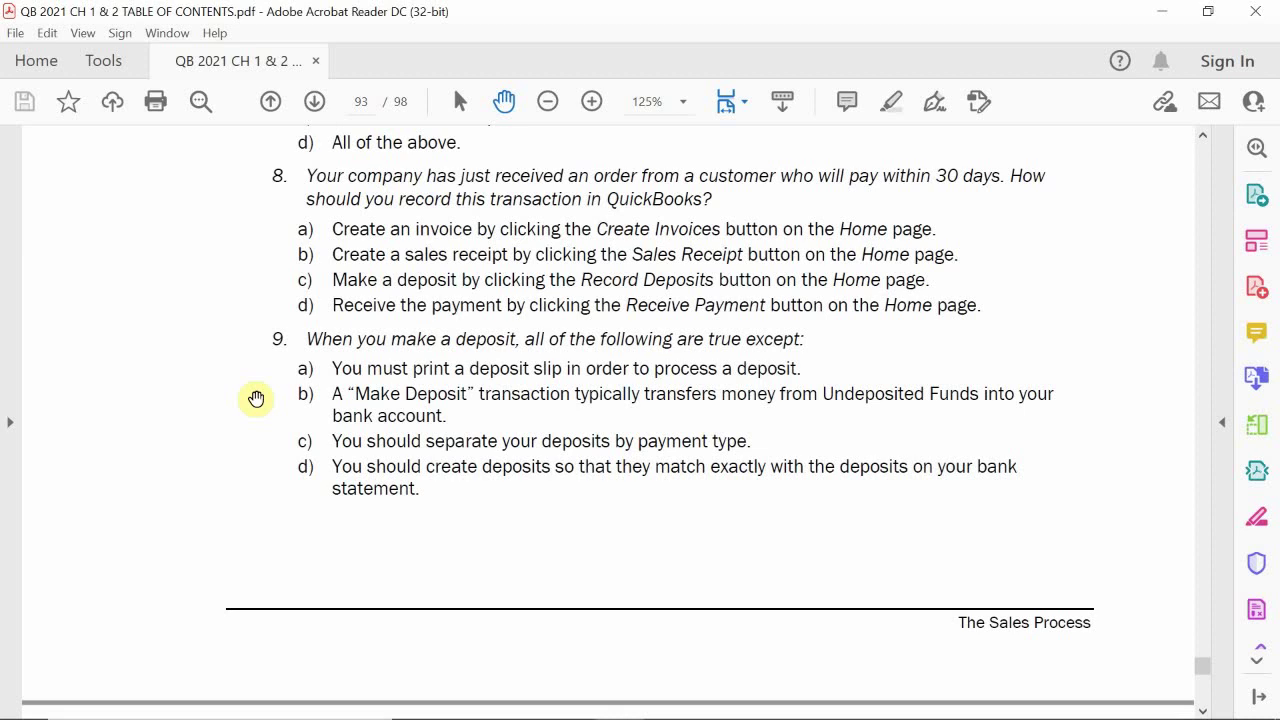
# Read multiple-choice questions 10 to 15 on Calculating Items, customer records, receiving payments, bankcard fees, Undeposited Funds and the Customer:Job Not Found dialog.
pyautogui.scroll(-10, 256, 399)
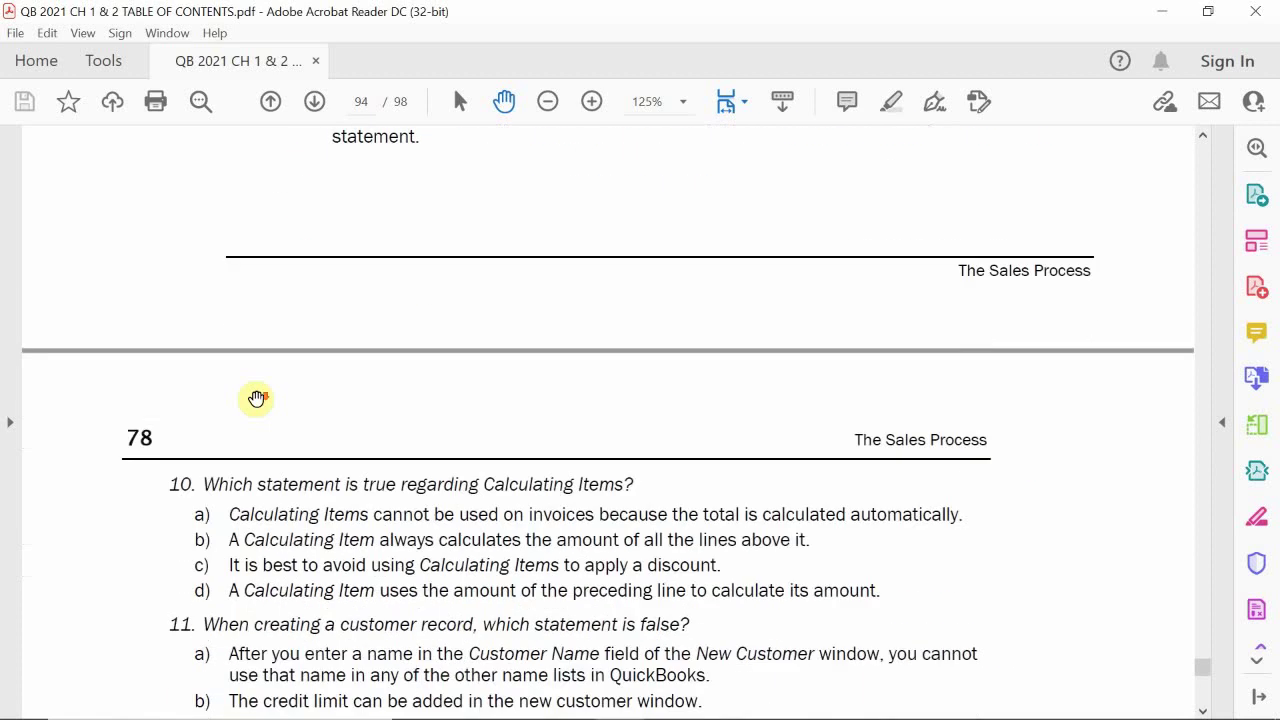
pyautogui.scroll(-1, 256, 399)
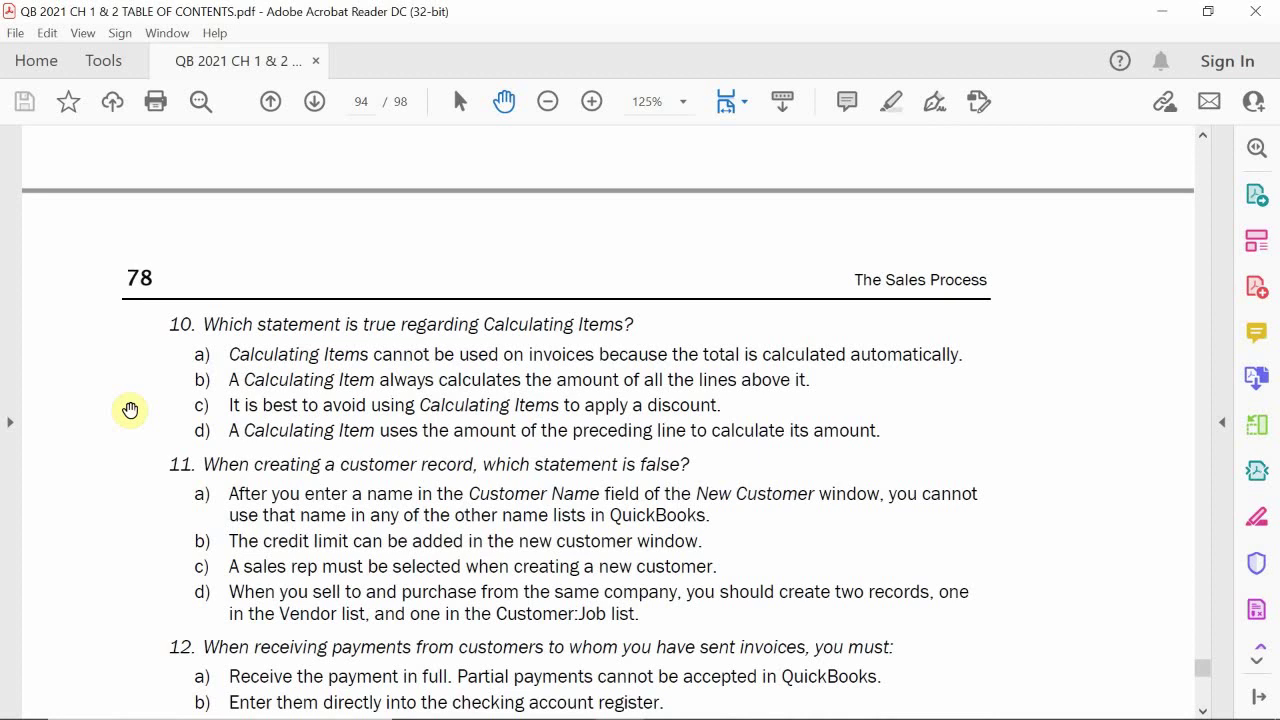
pyautogui.scroll(-2, 130, 410)
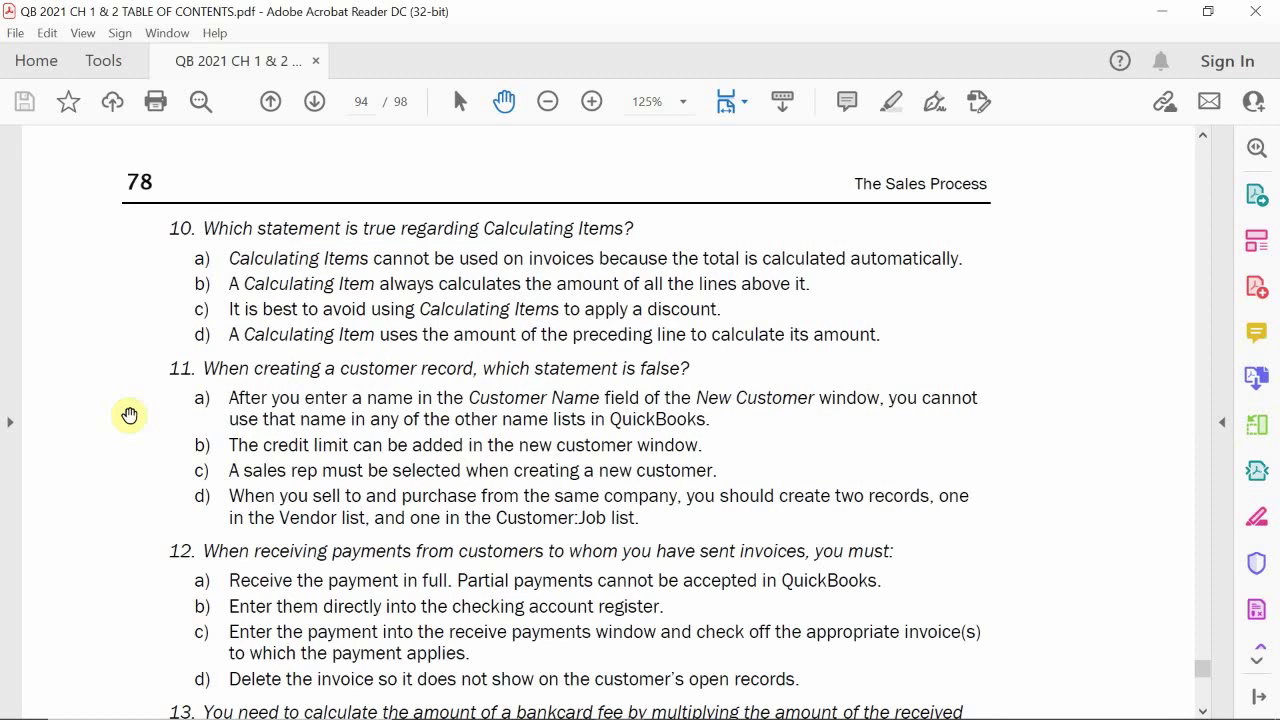
pyautogui.scroll(-4, 129, 415)
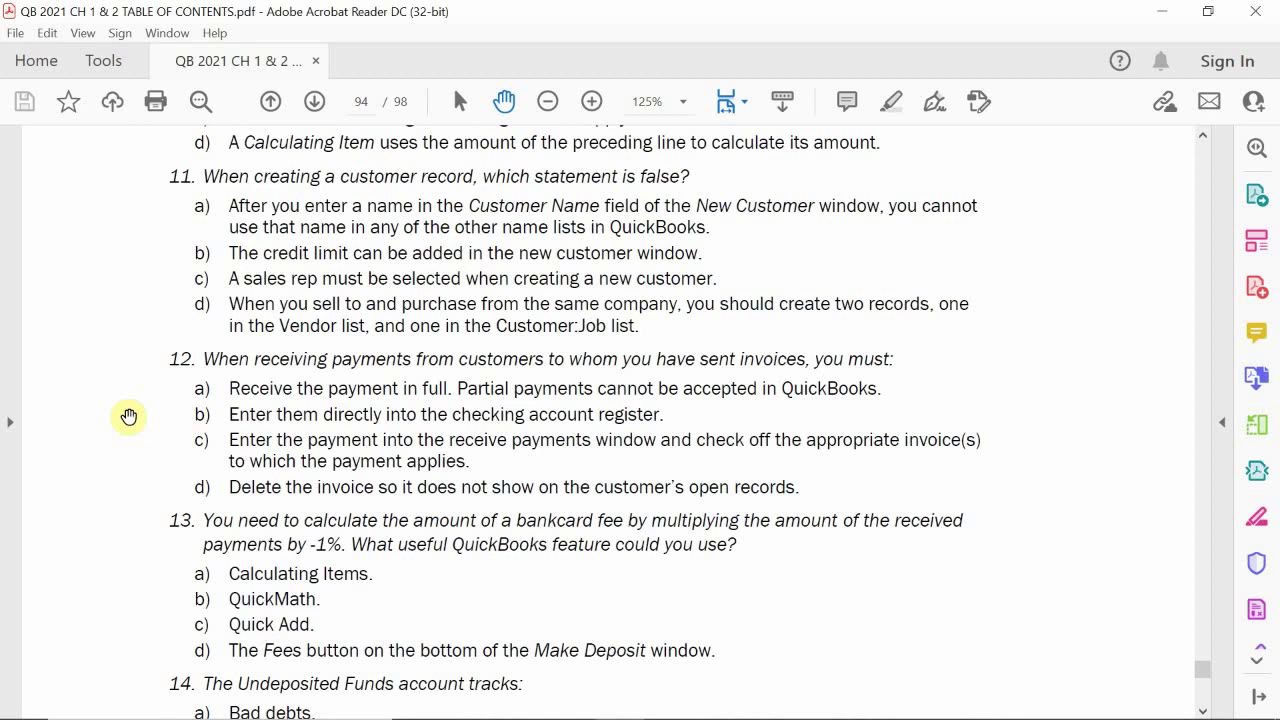
pyautogui.scroll(-3, 129, 417)
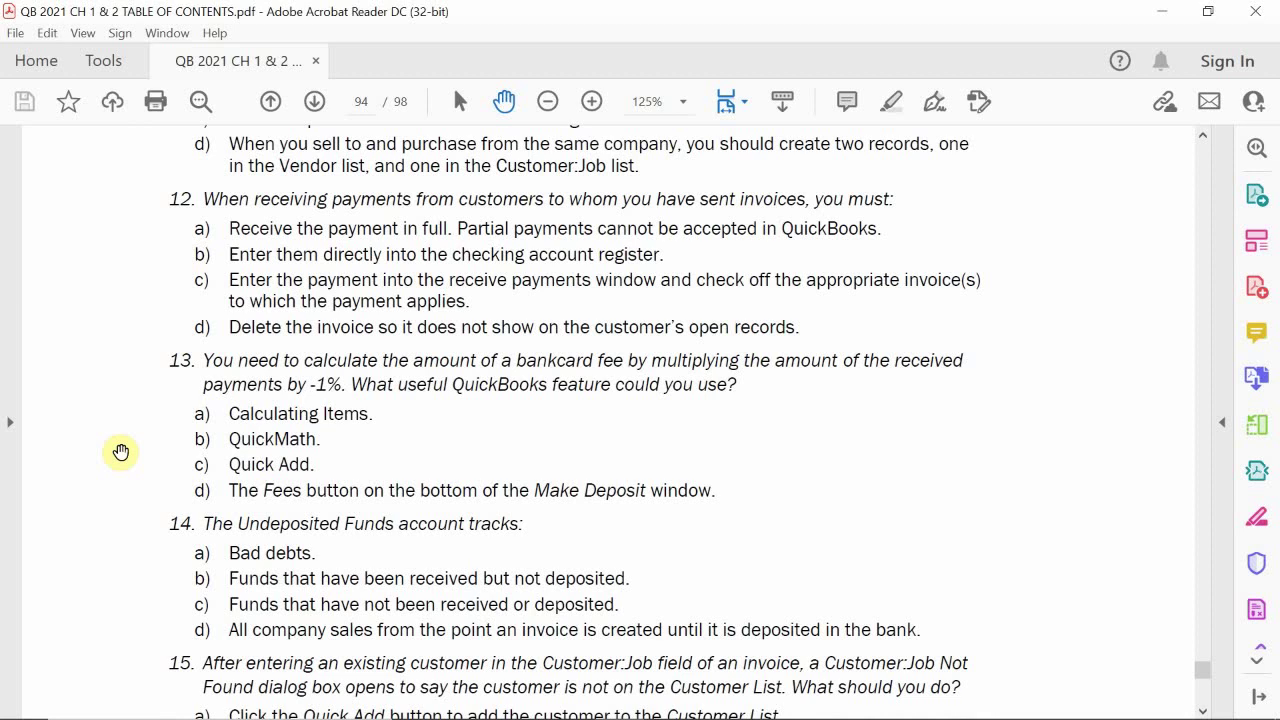
pyautogui.scroll(-3, 120, 452)
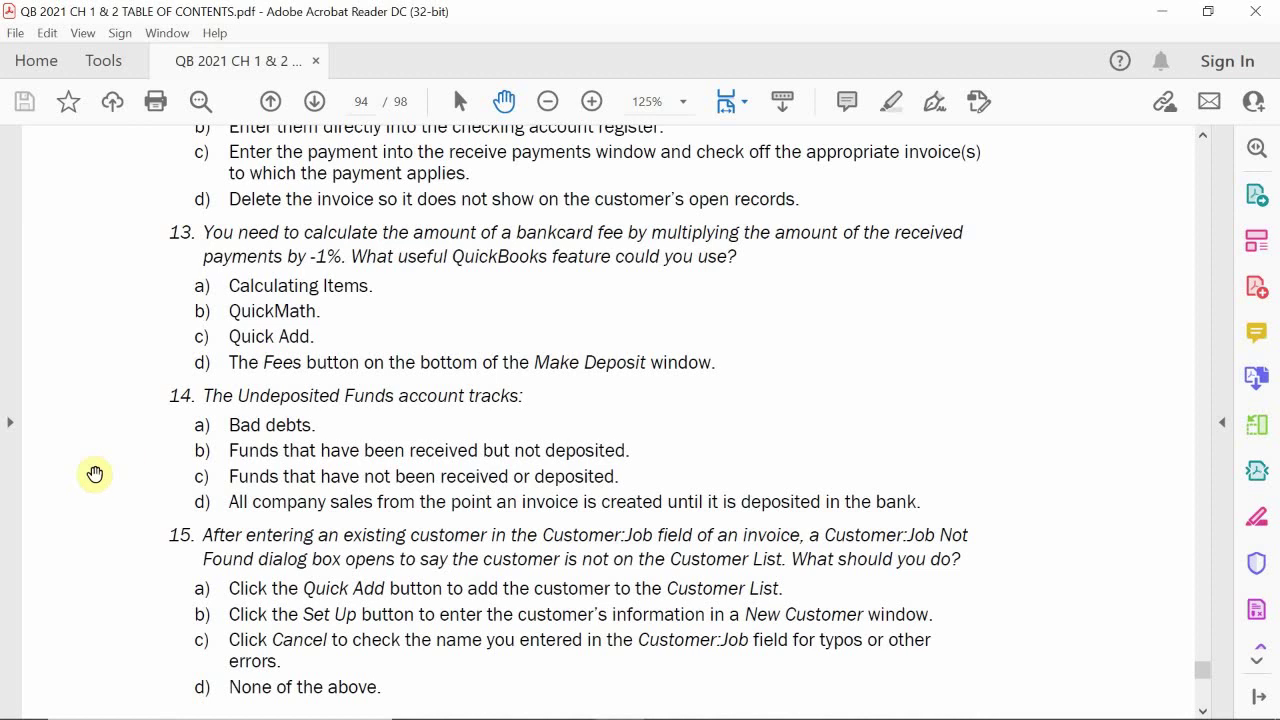
pyautogui.scroll(-3, 95, 472)
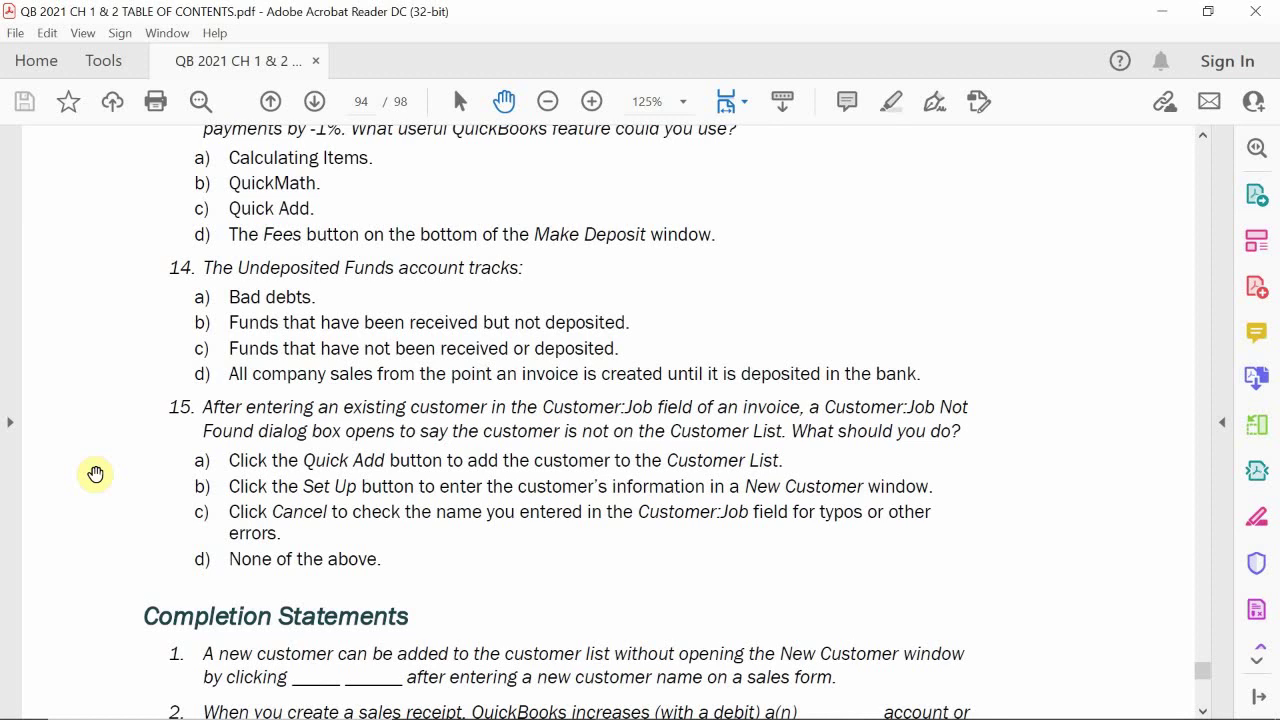
# Return to the Comprehension Questions and the start of the Multiple Choice section on PDF page 92.
pyautogui.scroll(15, 95, 474)
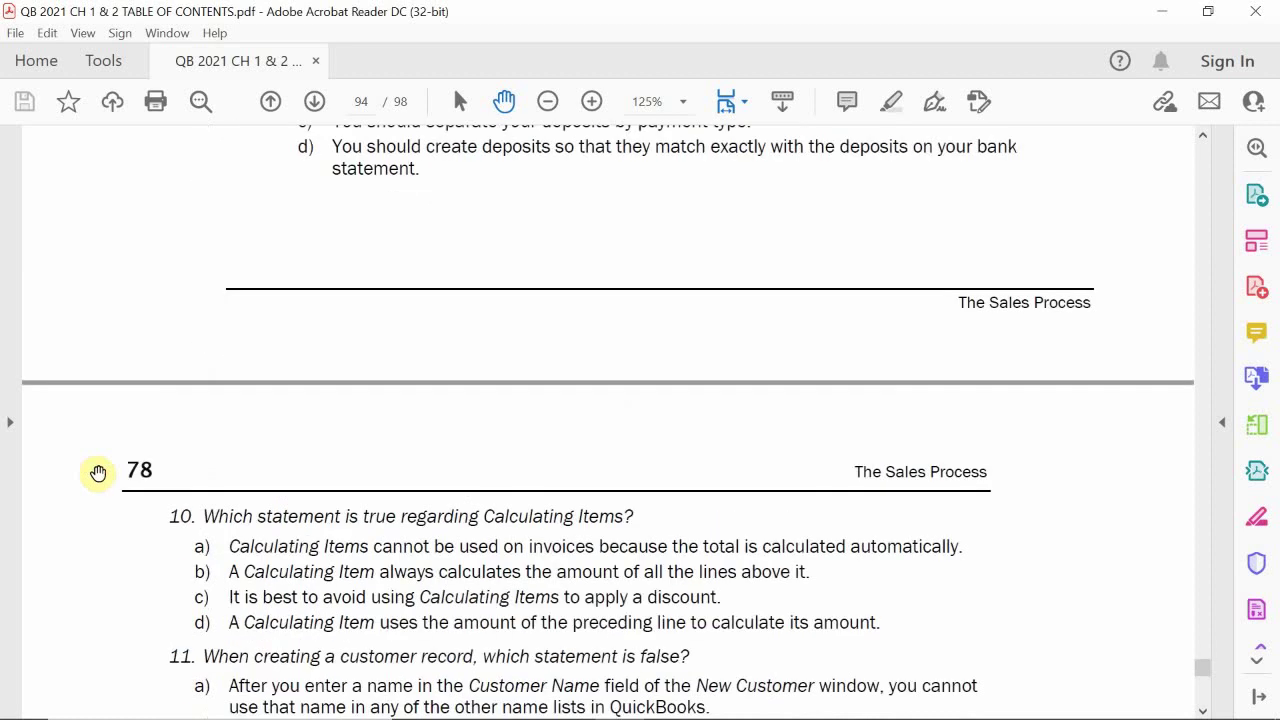
pyautogui.scroll(5, 86, 455)
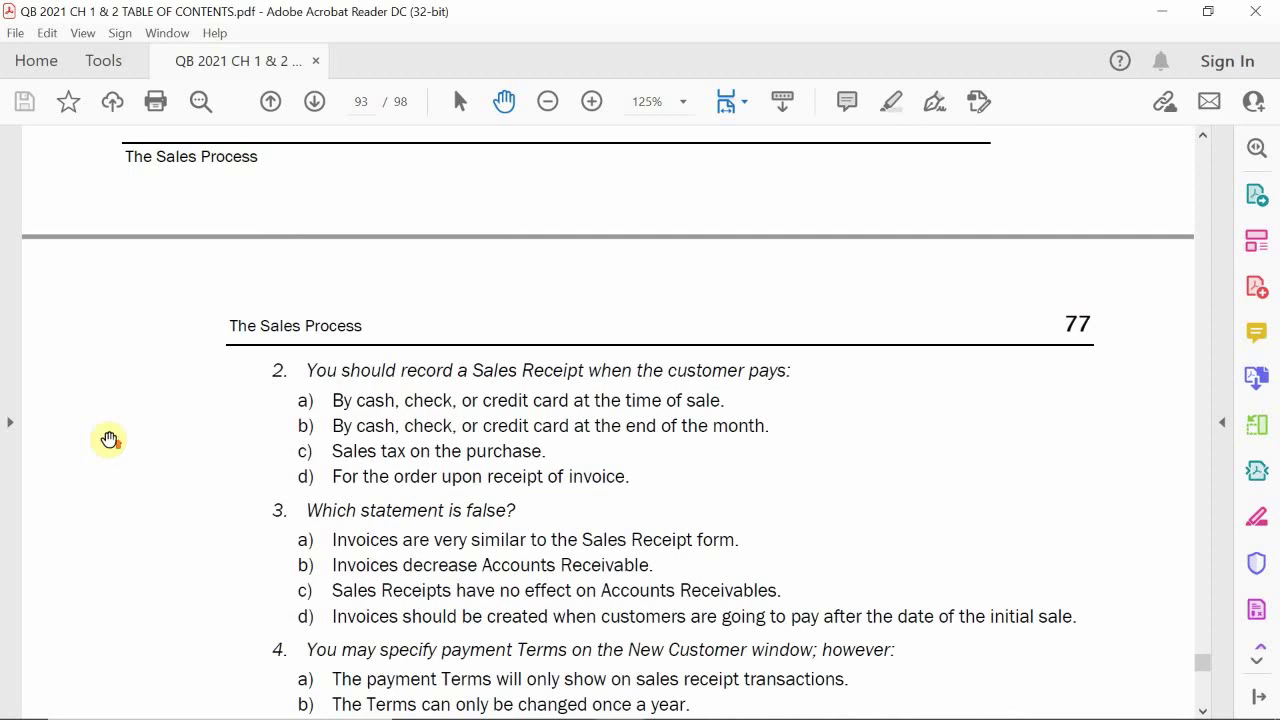
pyautogui.scroll(8, 106, 437)
pyautogui.scroll(-5, 109, 438)
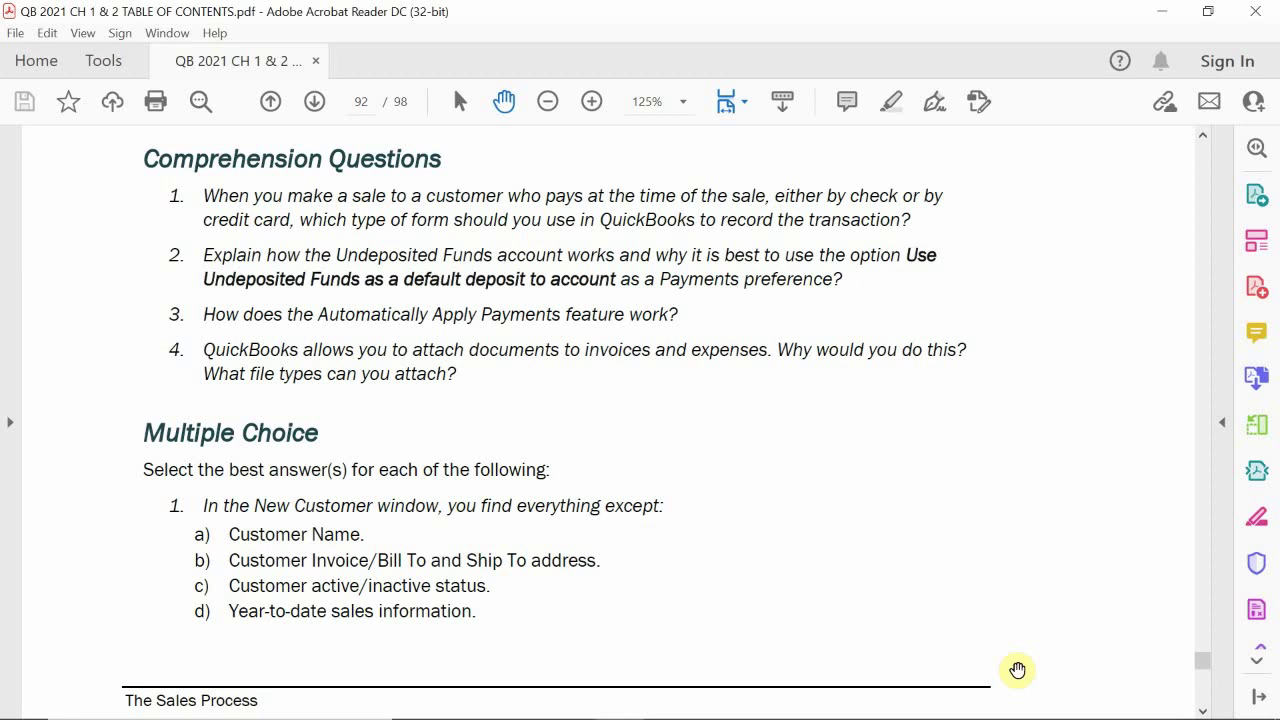
pyautogui.moveTo(1003, 712)
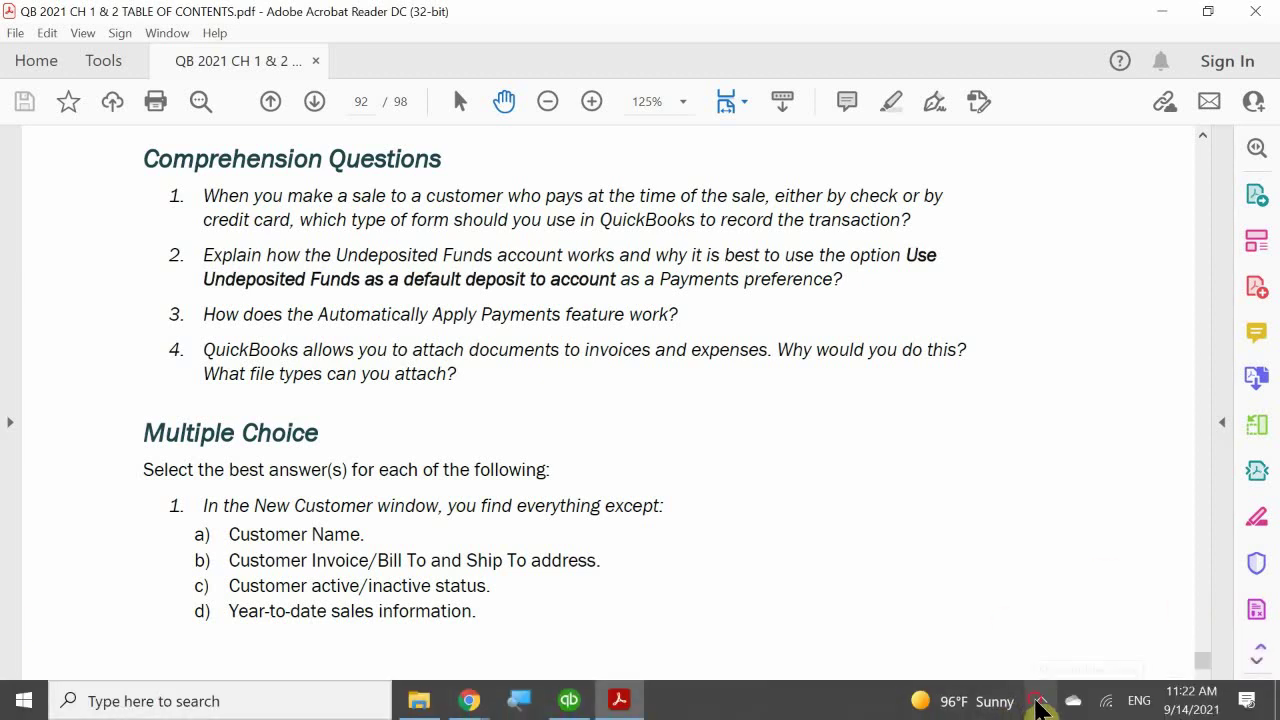
pyautogui.click(1040, 701)
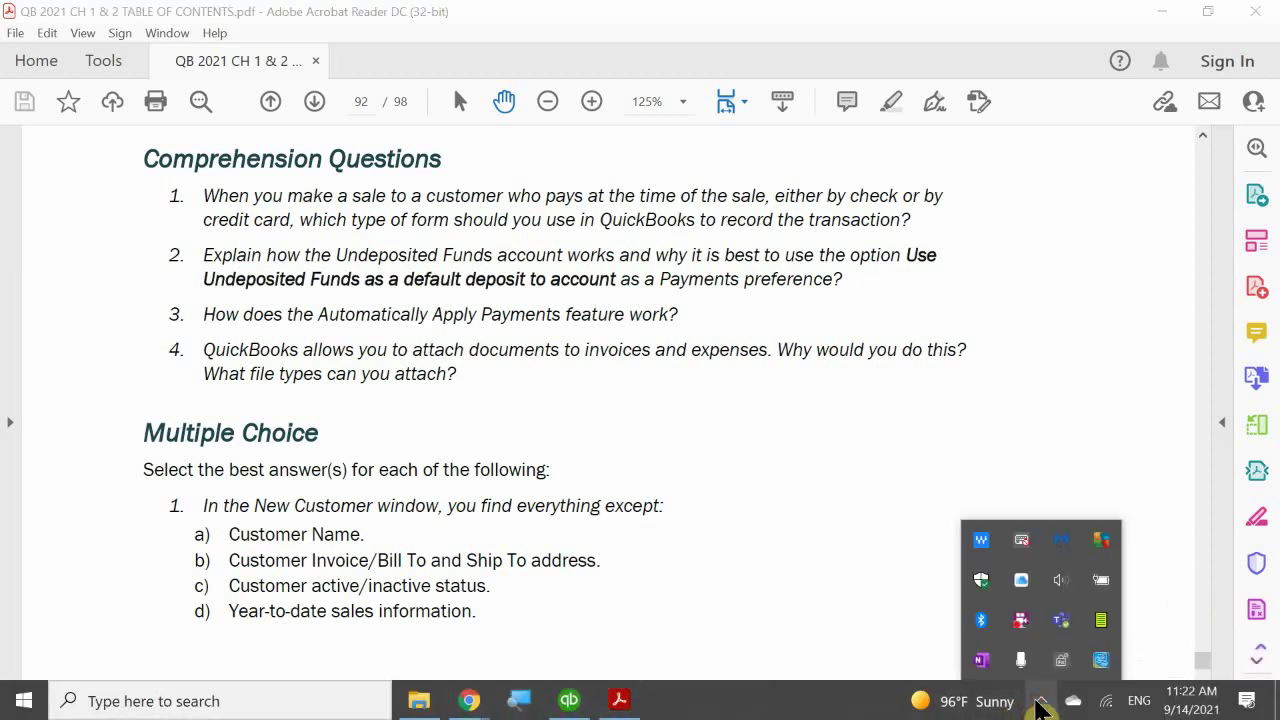
pyautogui.rightClick(1021, 621)
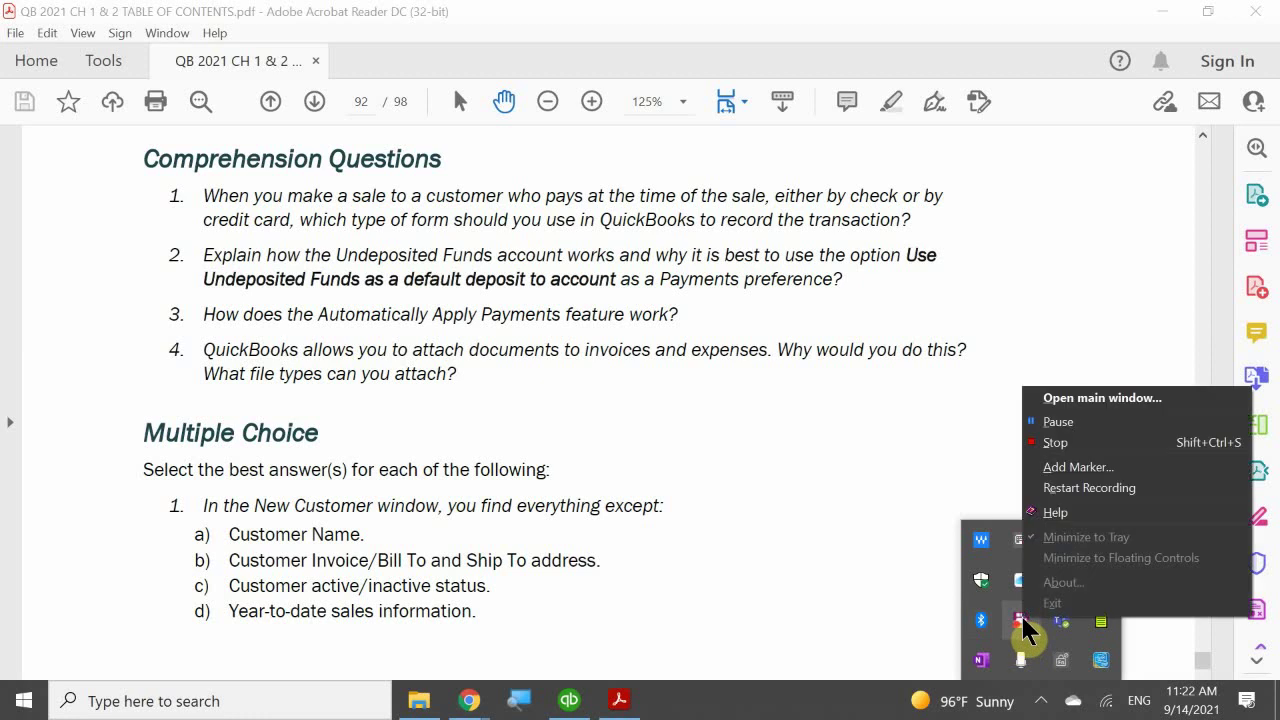